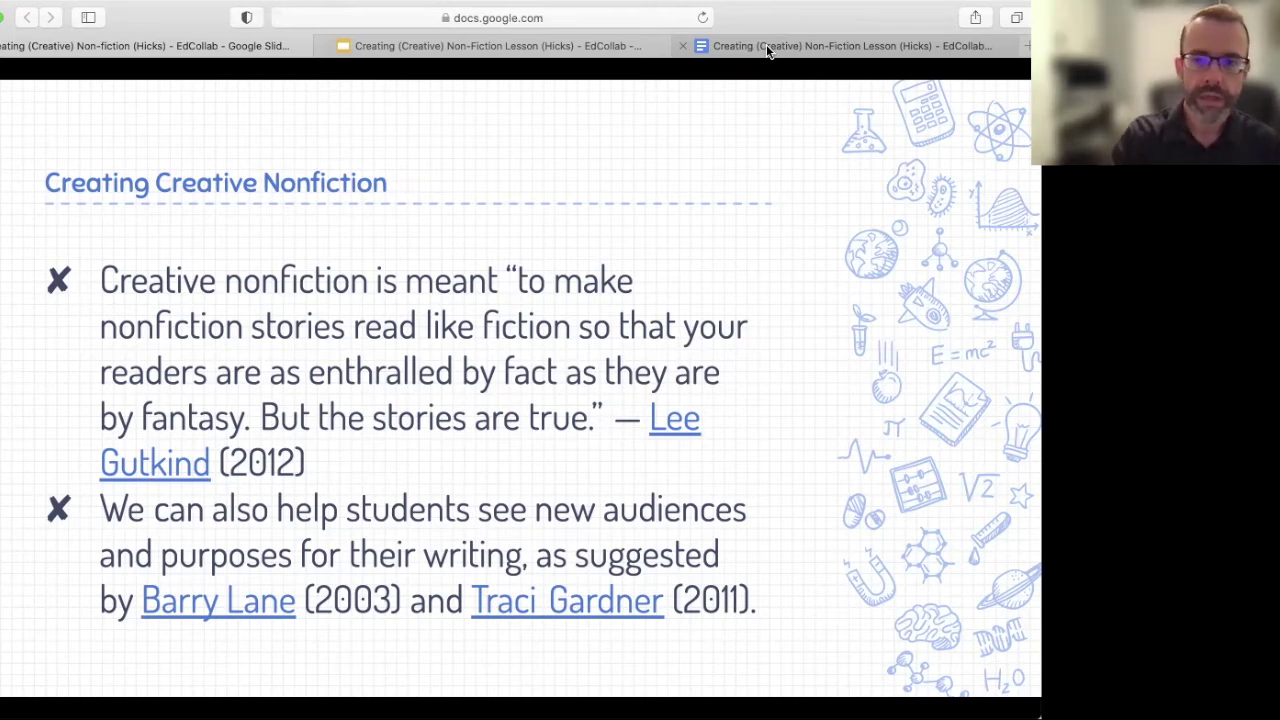
Step: Make a copy of the Creating (Creative) Non-Fiction lesson document, with the teacher's first name and a hyphen before the default copy title
click(766, 44)
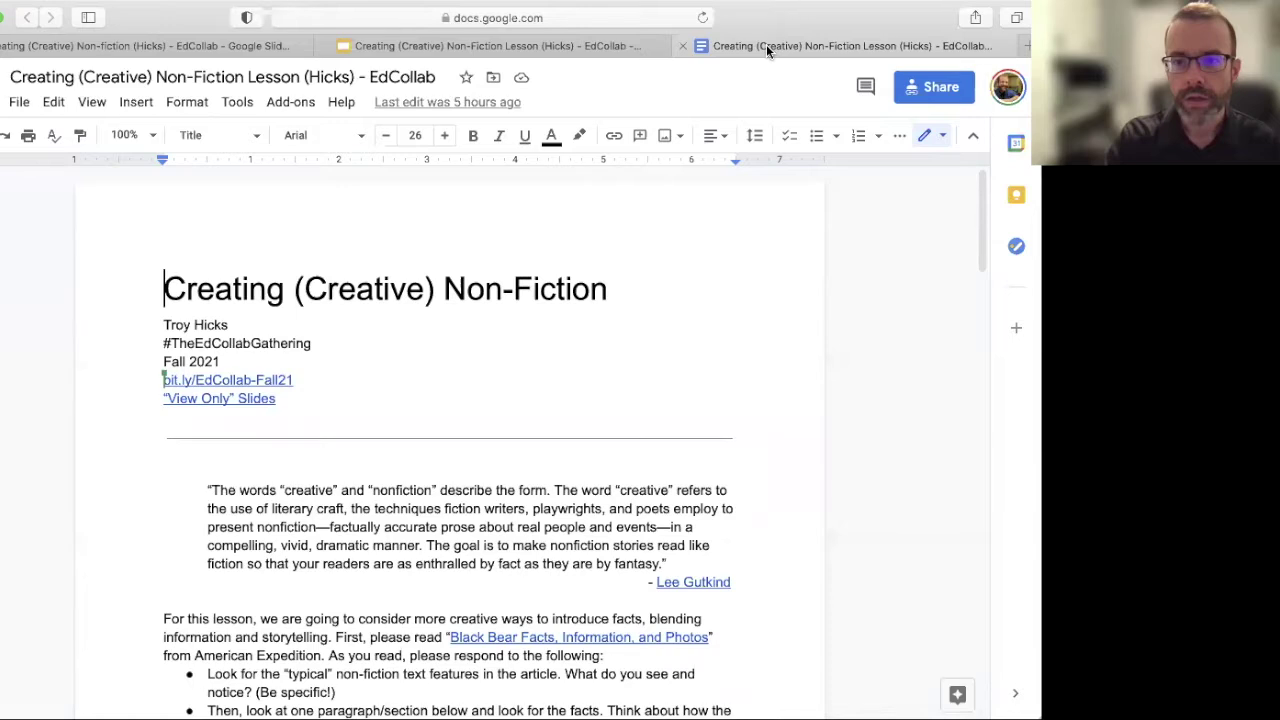
click(20, 103)
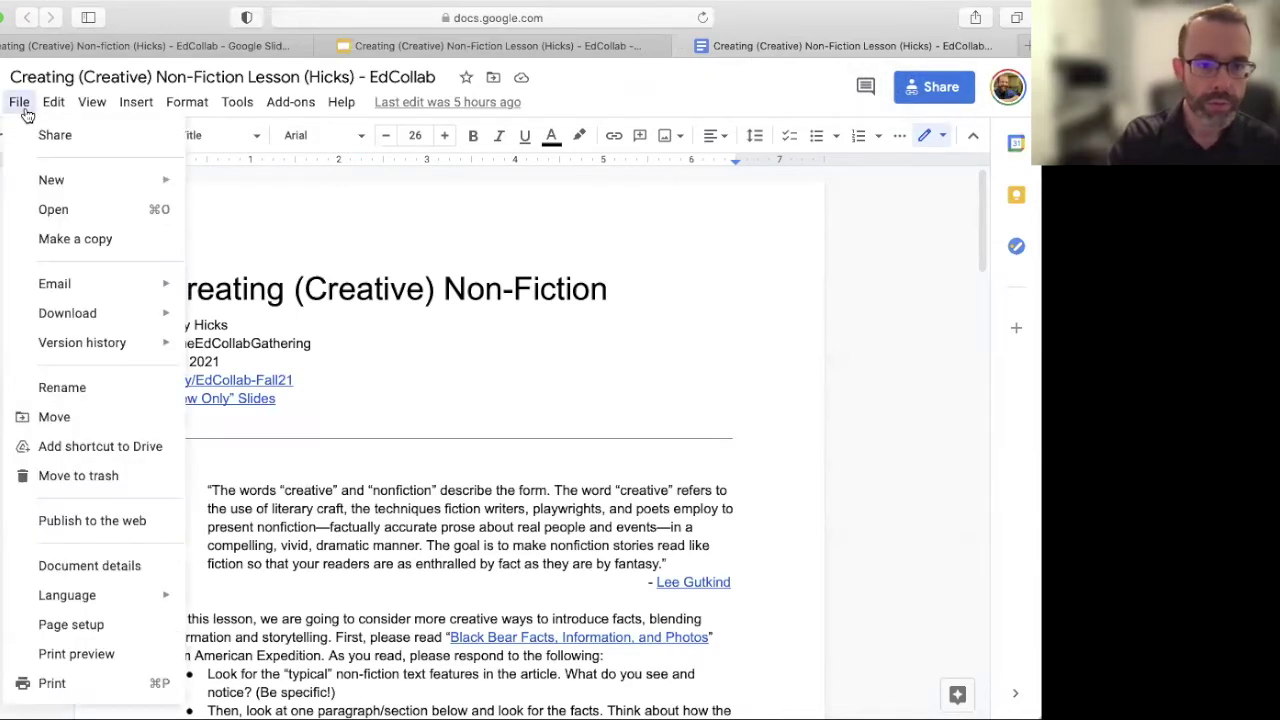
click(72, 240)
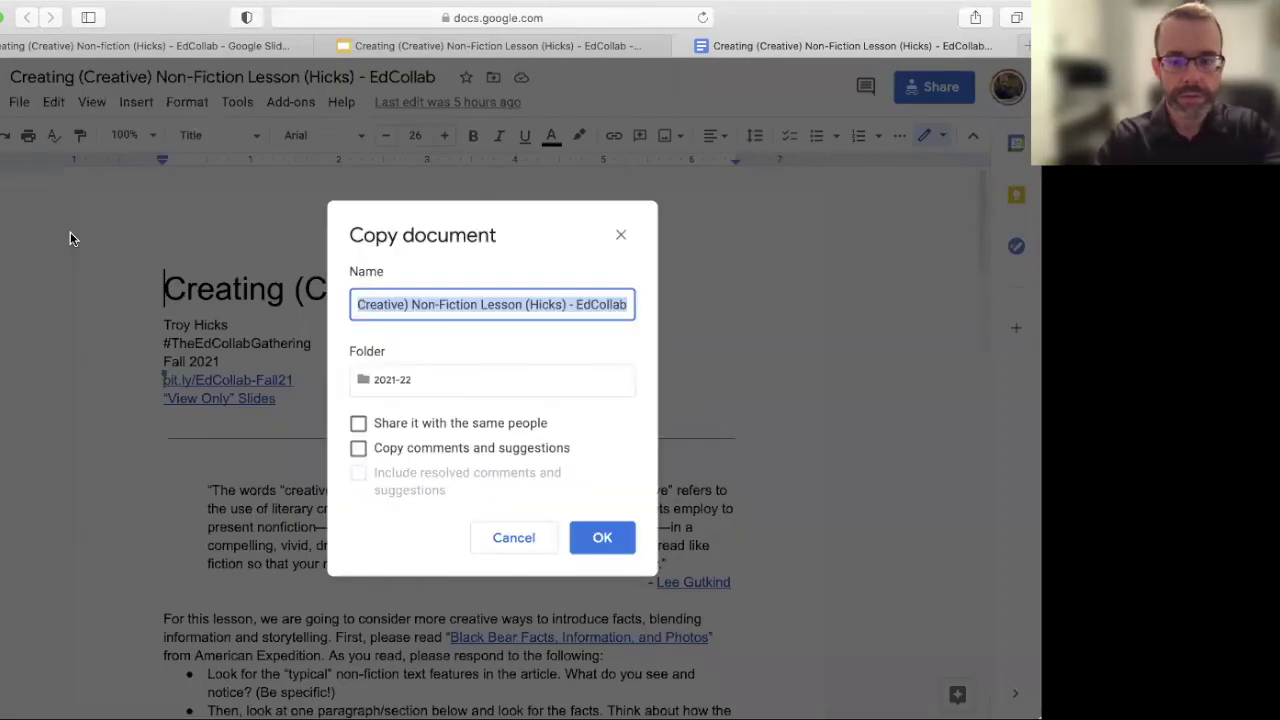
key(Left)
text(Troy -)
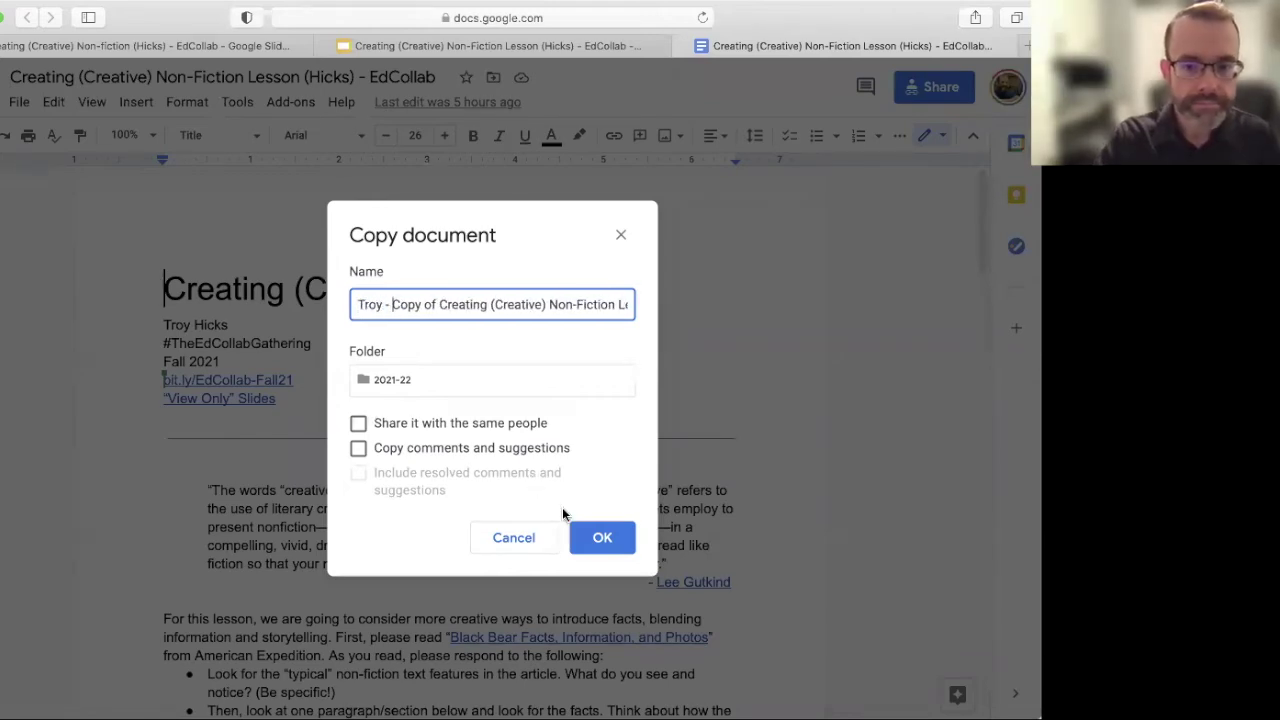
click(601, 540)
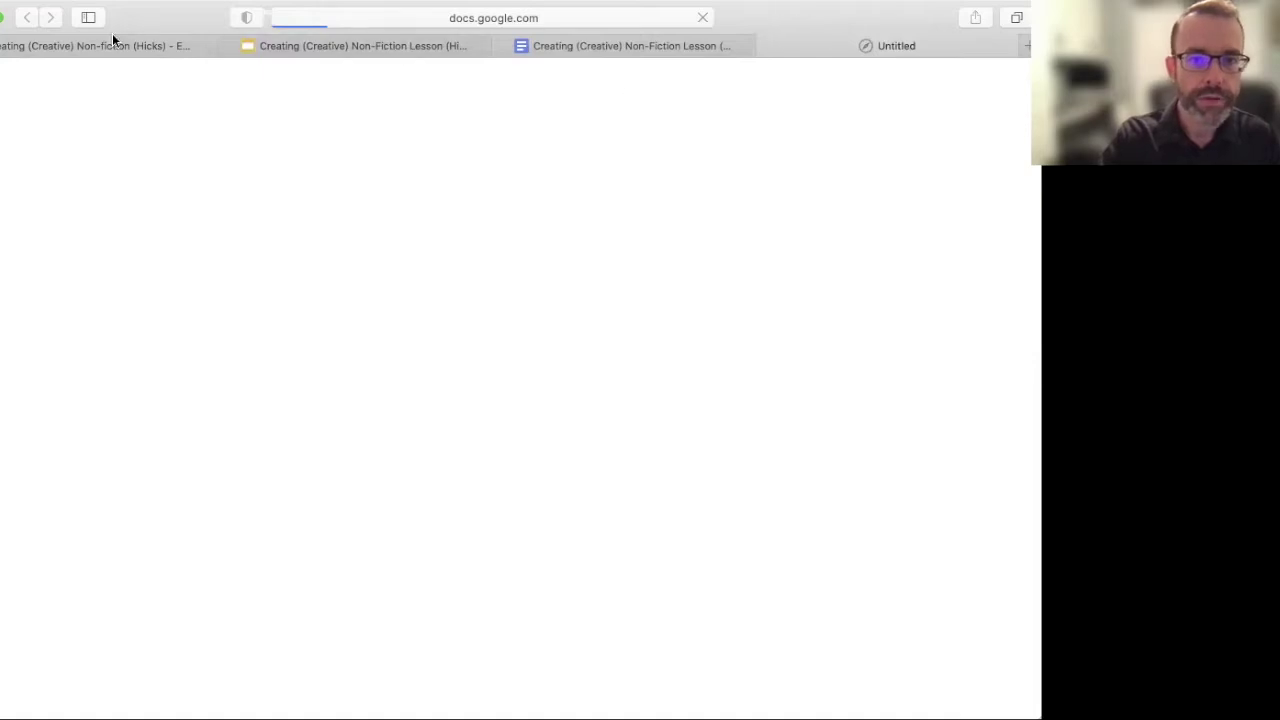
mouse_move(158, 48)
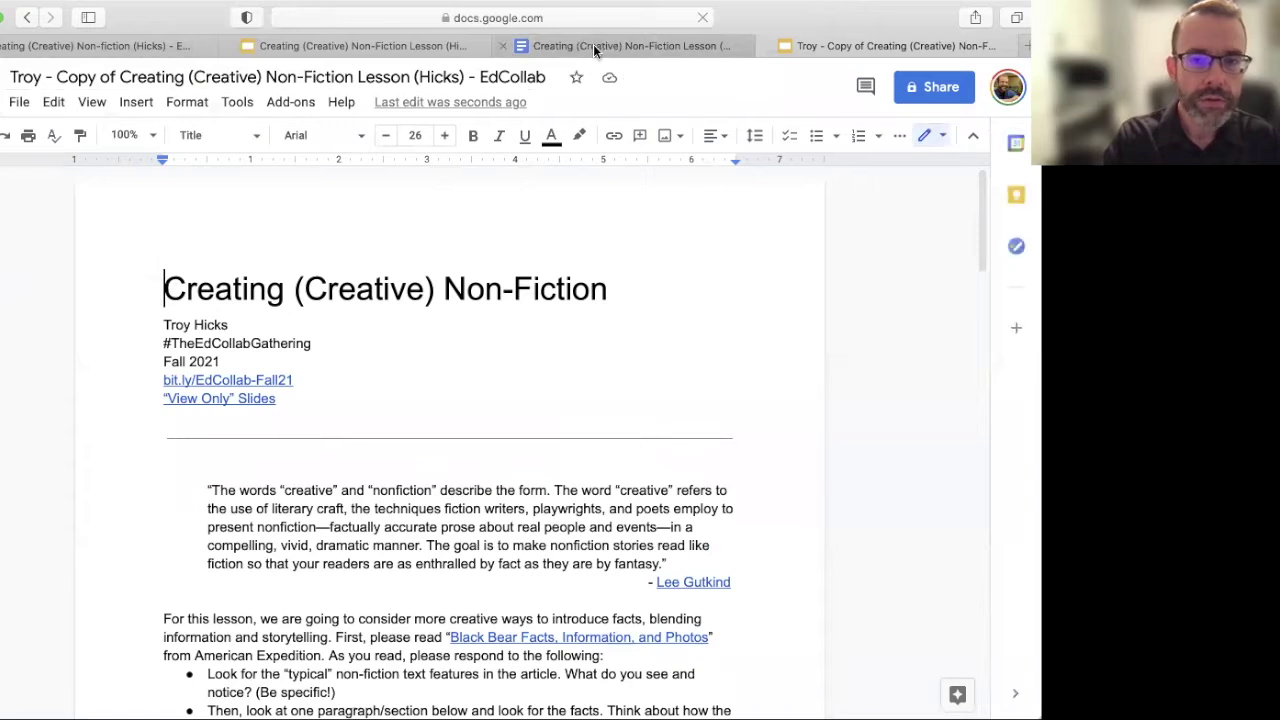
mouse_move(593, 46)
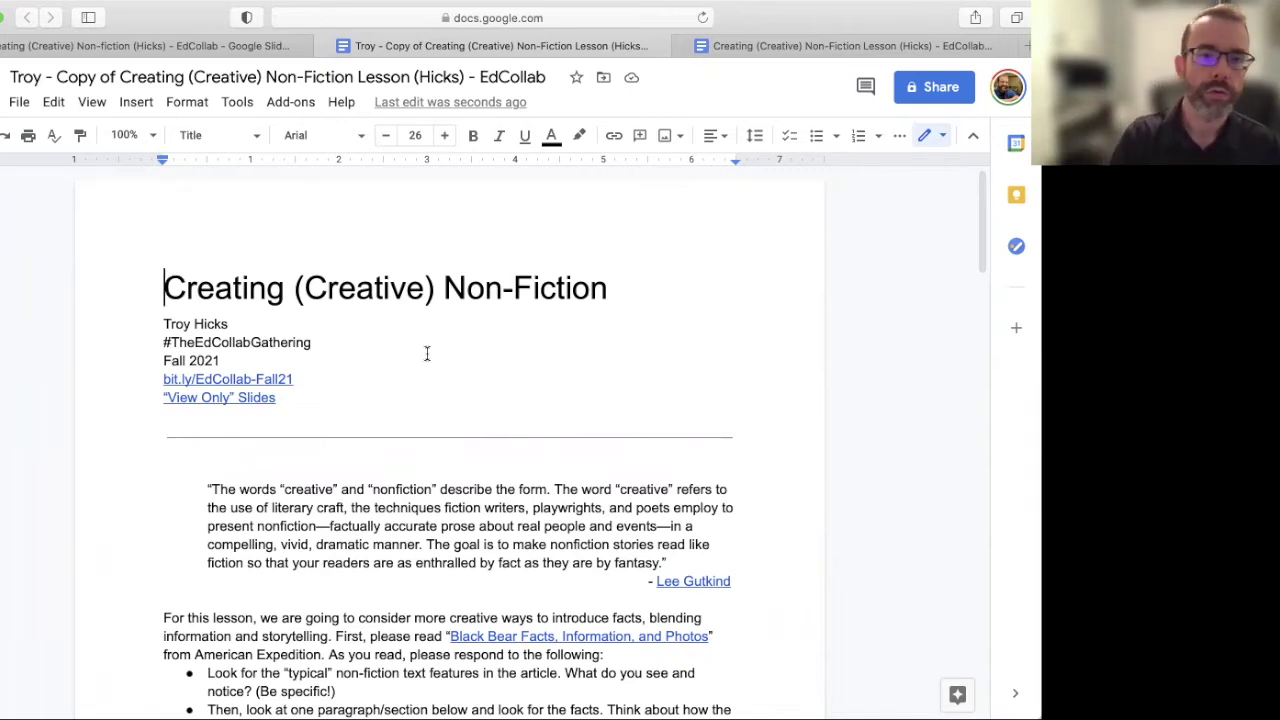
Step: View the Lee Gutkind book page linked from the Creating Creative Nonfiction slide, and return to the slide
click(140, 48)
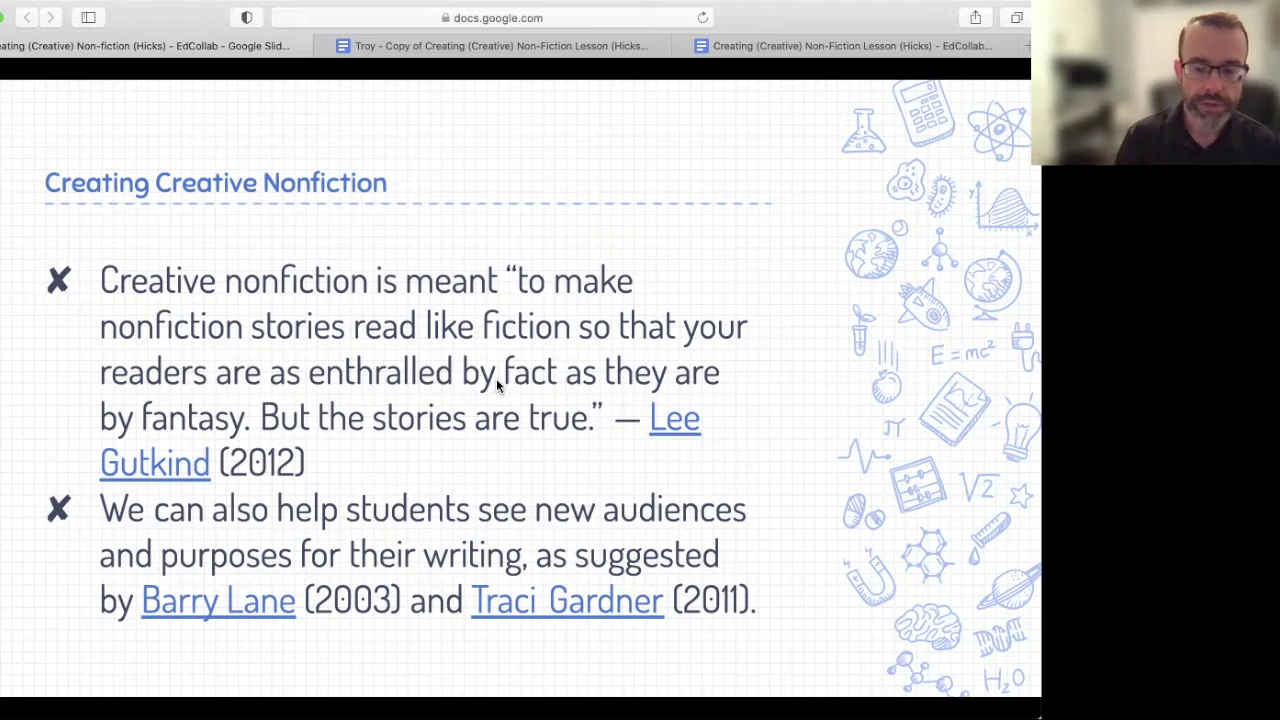
click(672, 424)
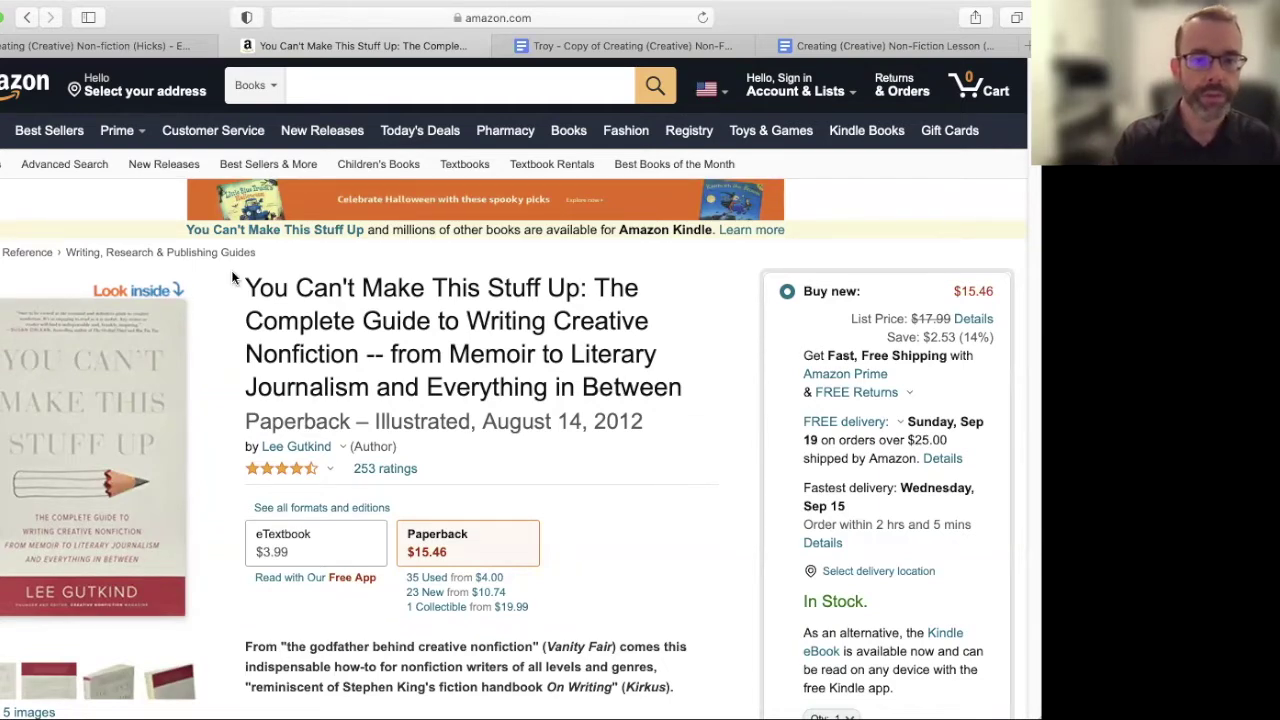
click(140, 47)
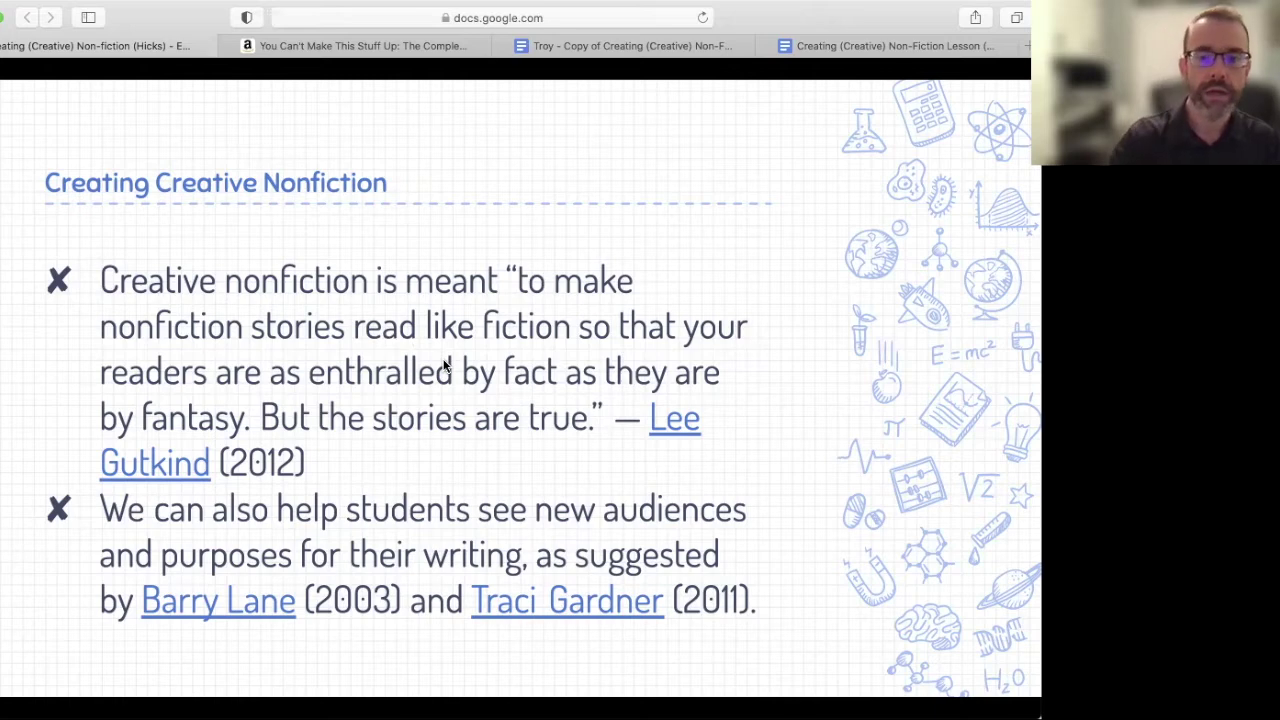
Step: Examine the opening quotation in the lesson copy, selecting "enthralled" and "factually accurate prose" for emphasis
click(635, 45)
scroll(457, 400, down, 3)
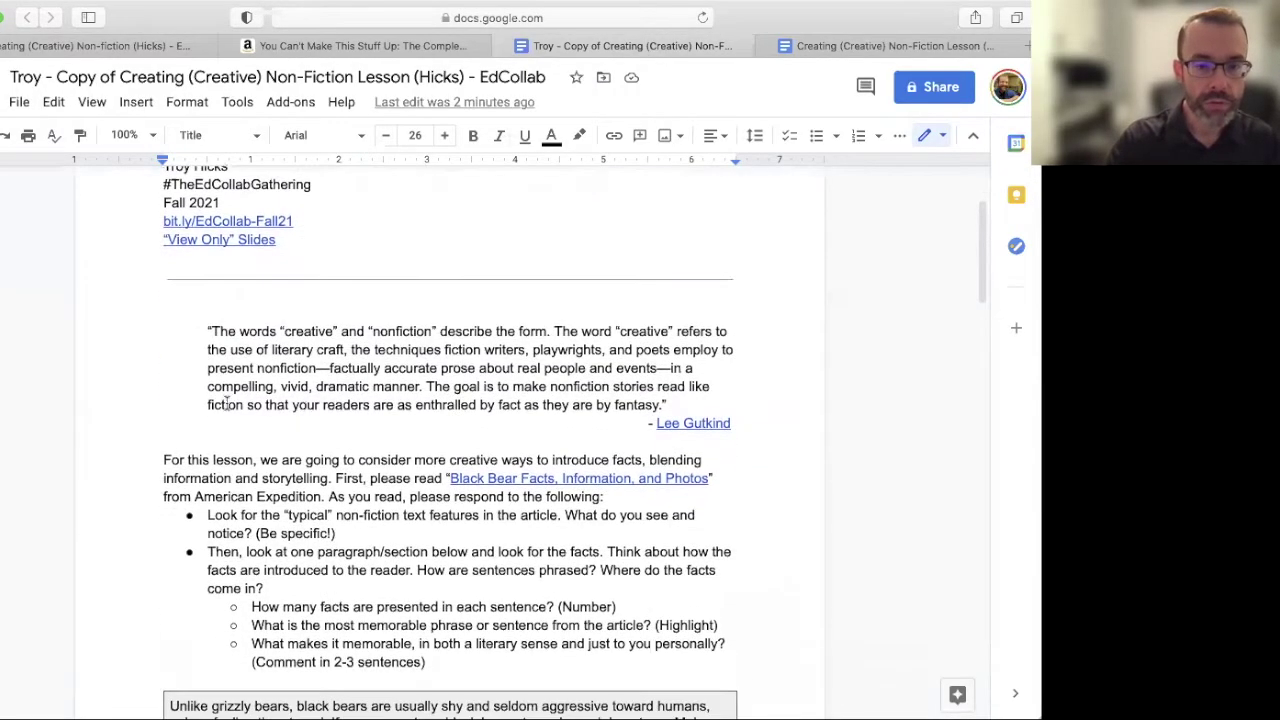
click(205, 334)
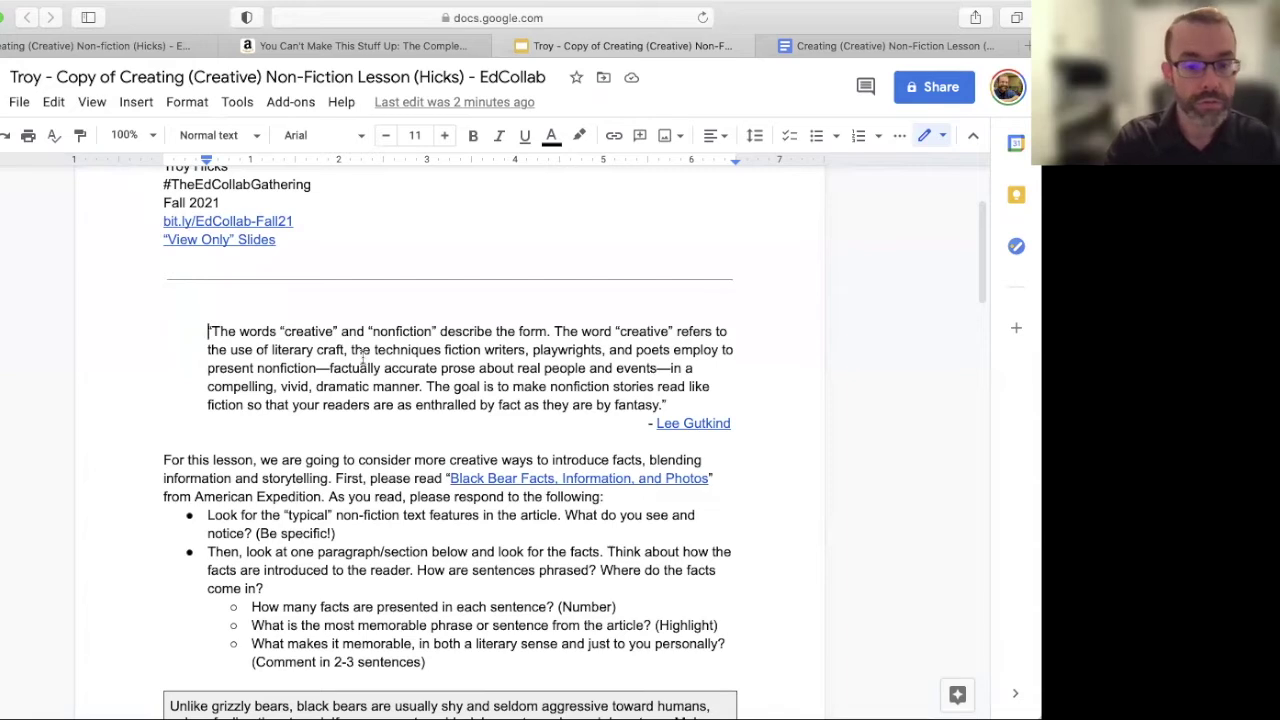
click(461, 405)
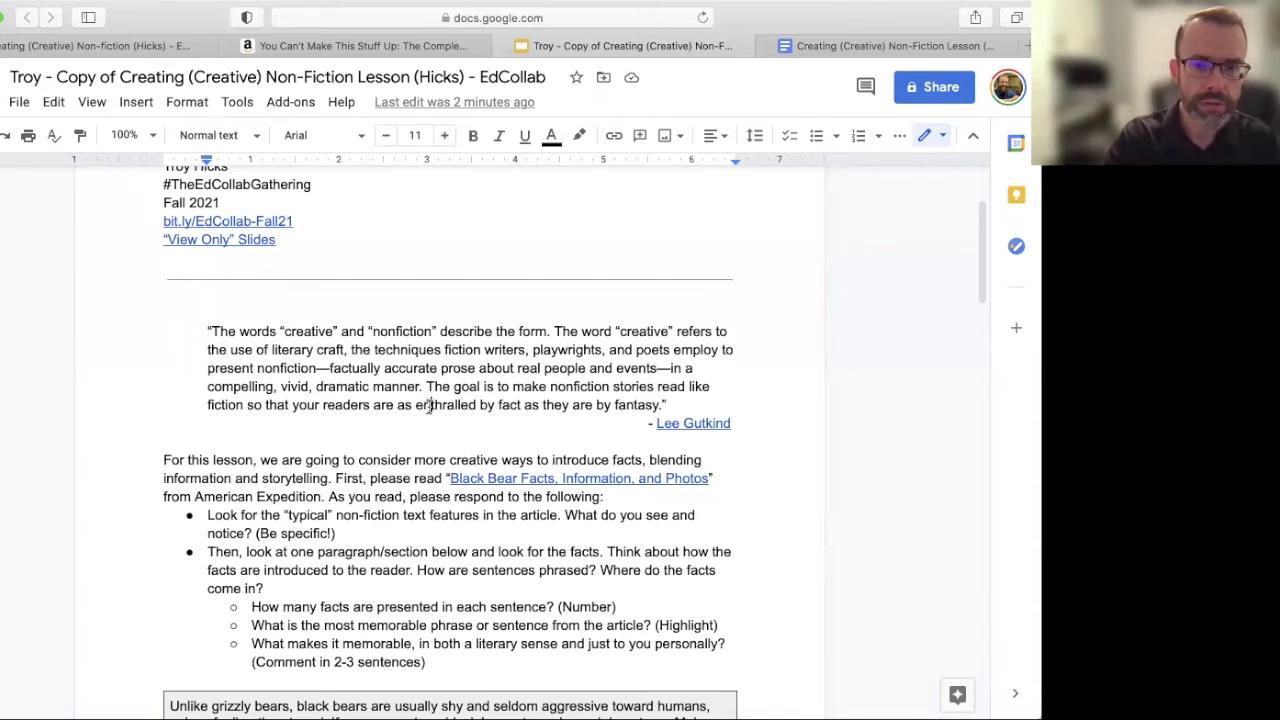
double_click(430, 405)
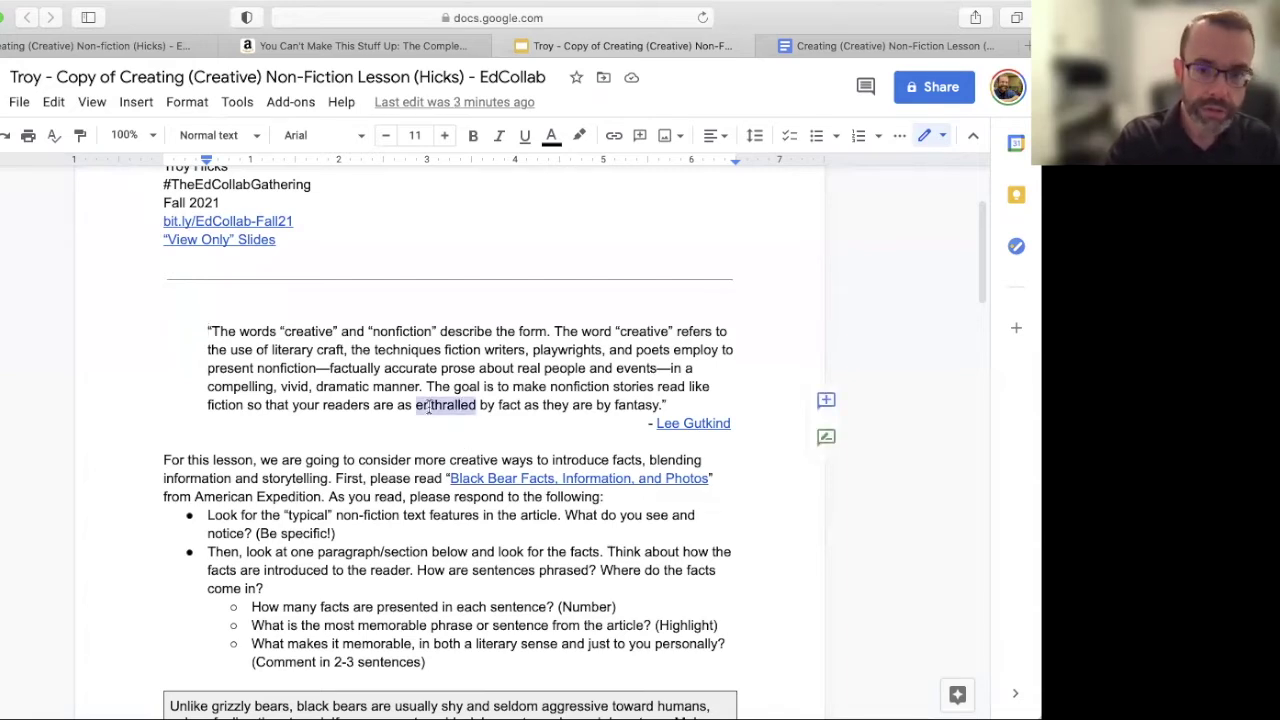
click(402, 348)
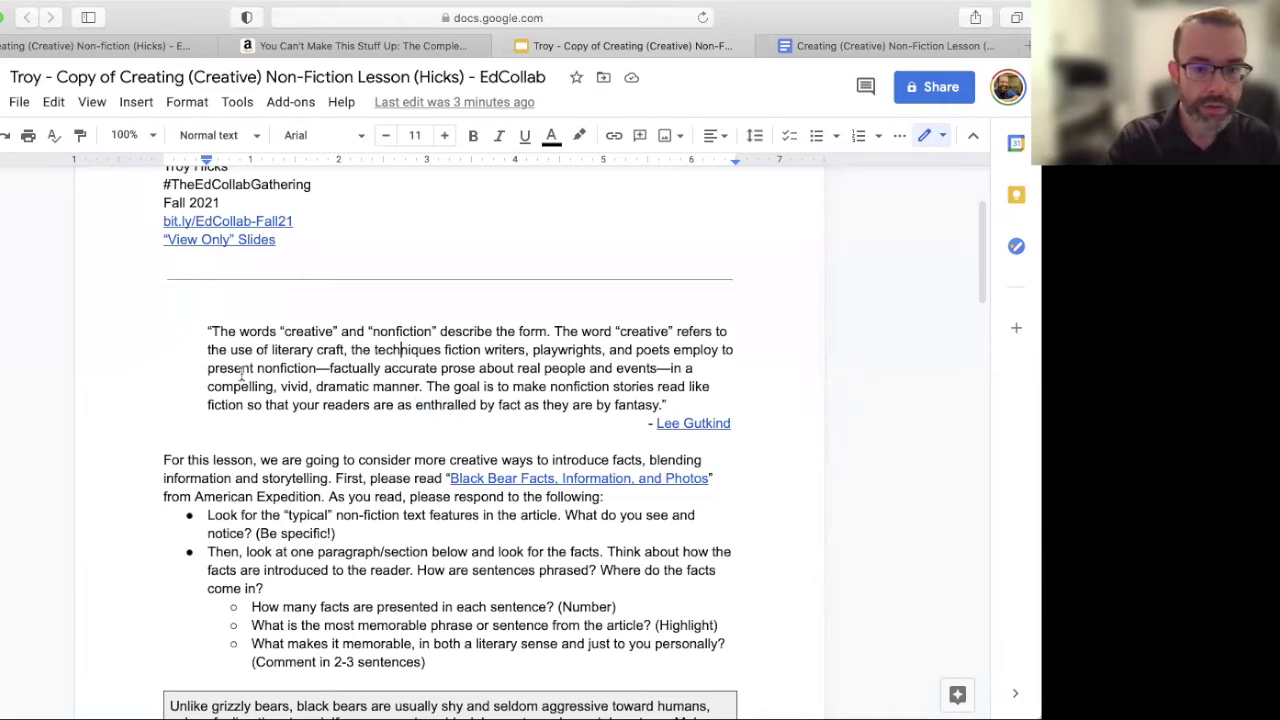
drag(330, 368, 474, 366)
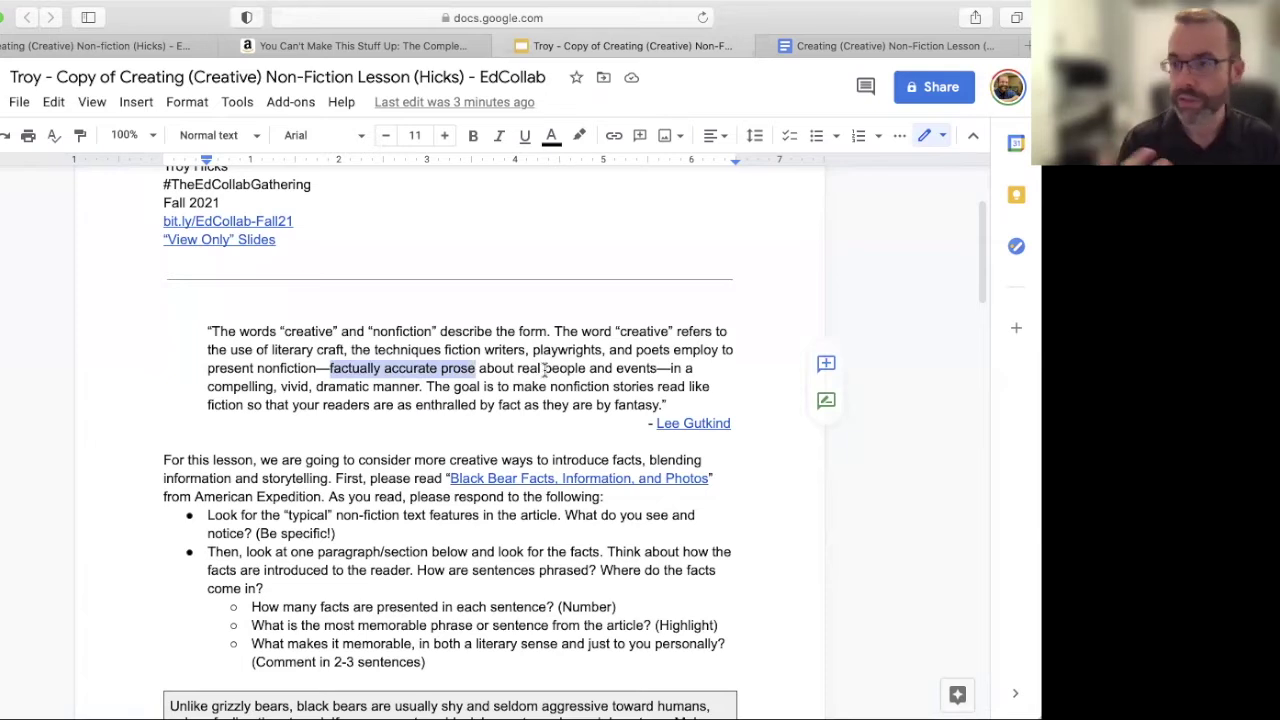
Step: View the "What Is Creative Nonfiction?" article linked from the quotation's attribution, and return to the lesson copy
click(706, 423)
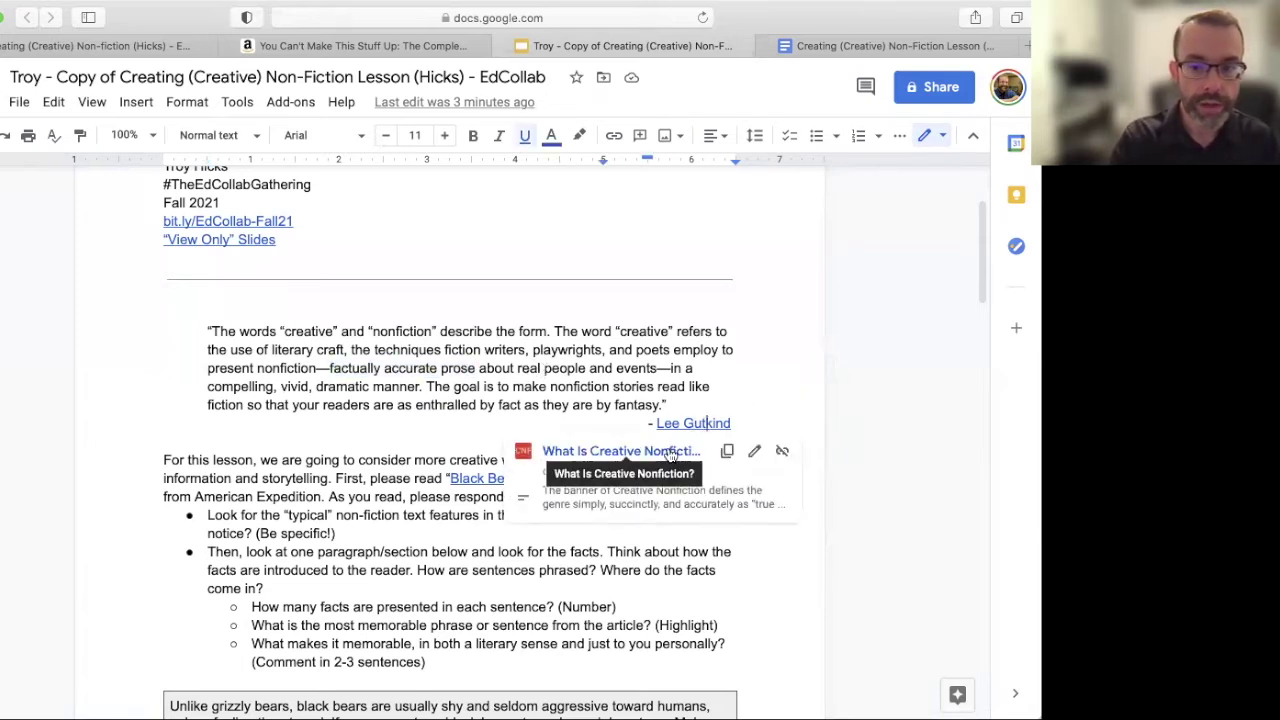
click(669, 452)
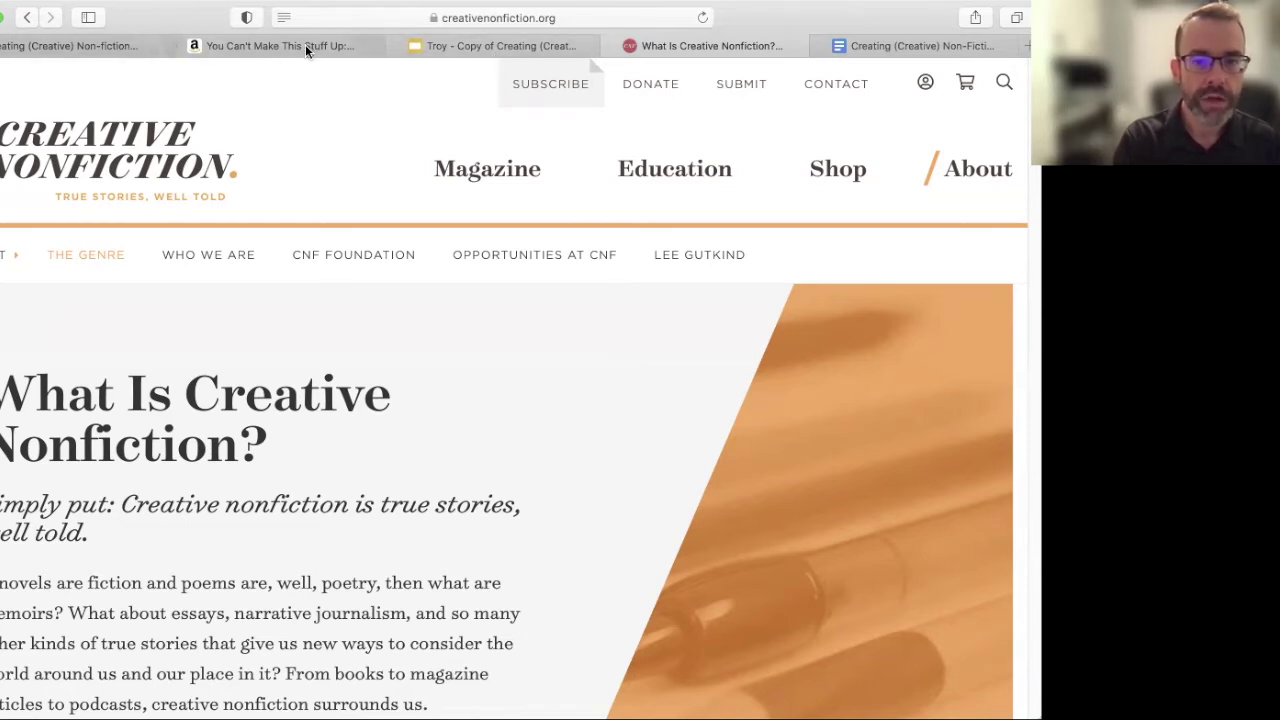
click(426, 48)
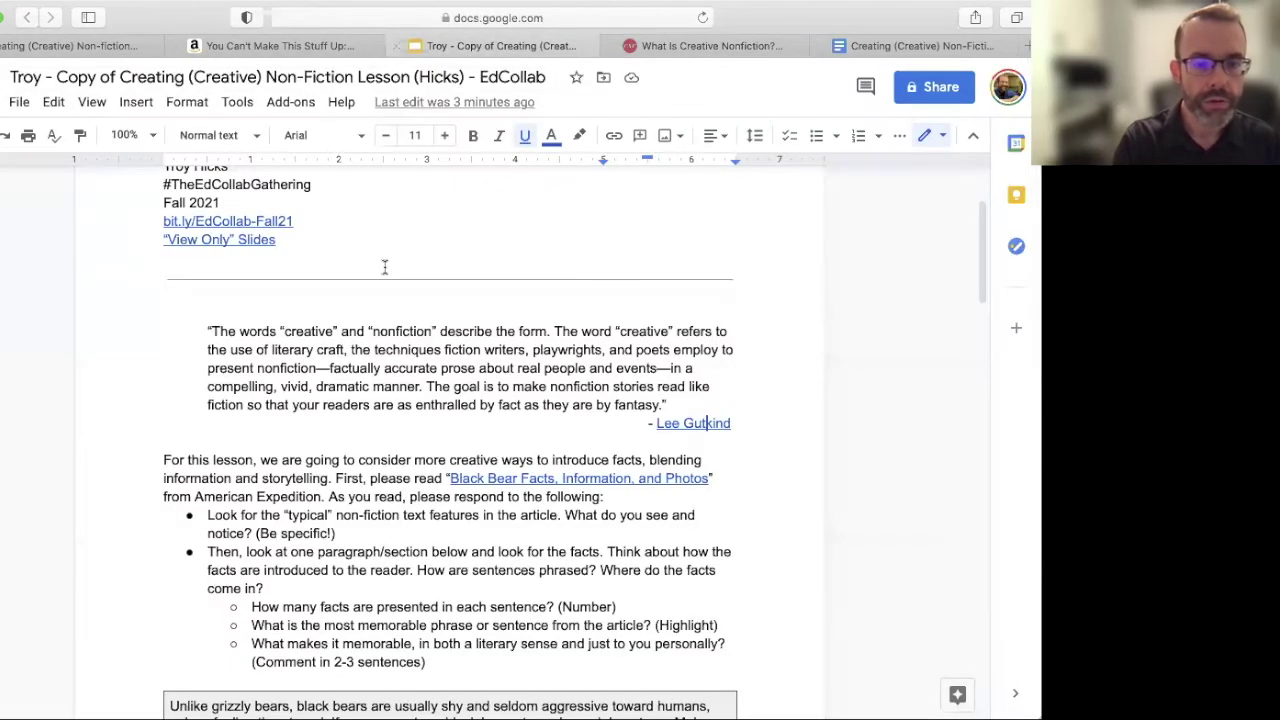
Step: Try to open the "Black Bear Facts, Information, and Photos" article linked in the lesson instructions, reloading the page
scroll(384, 267, down, 2)
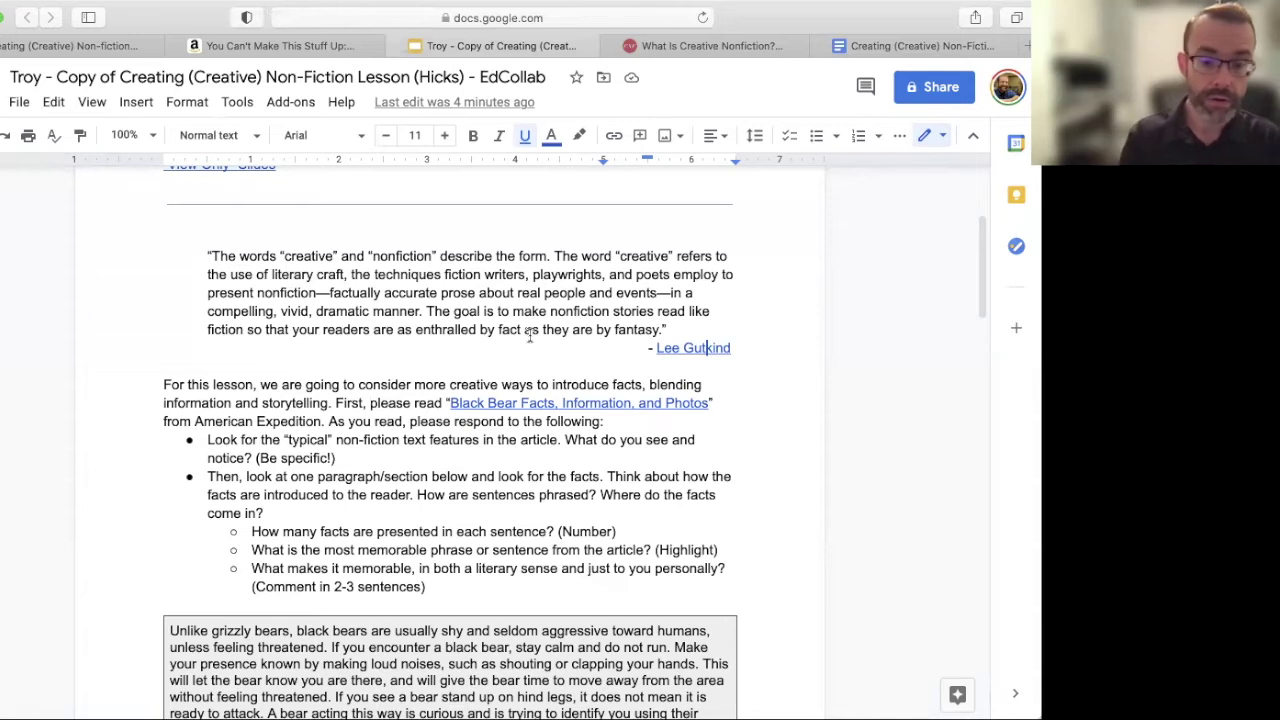
scroll(360, 440, down, 3)
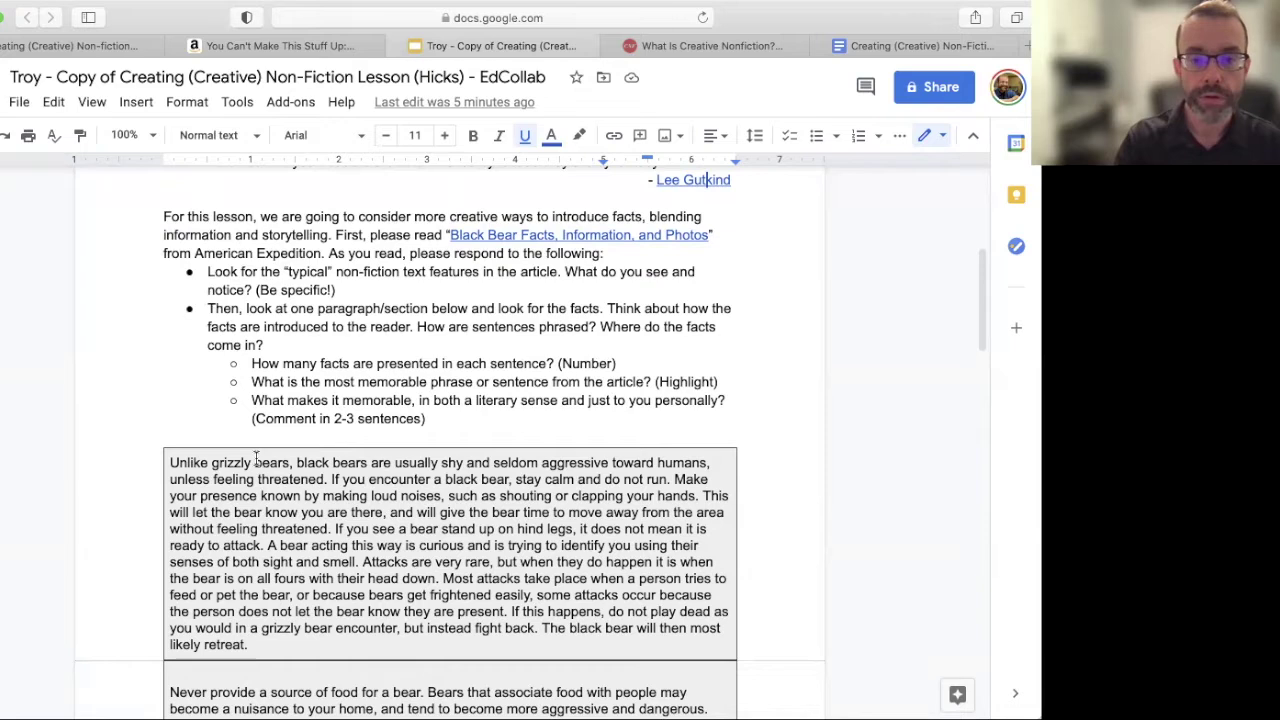
click(580, 237)
click(580, 264)
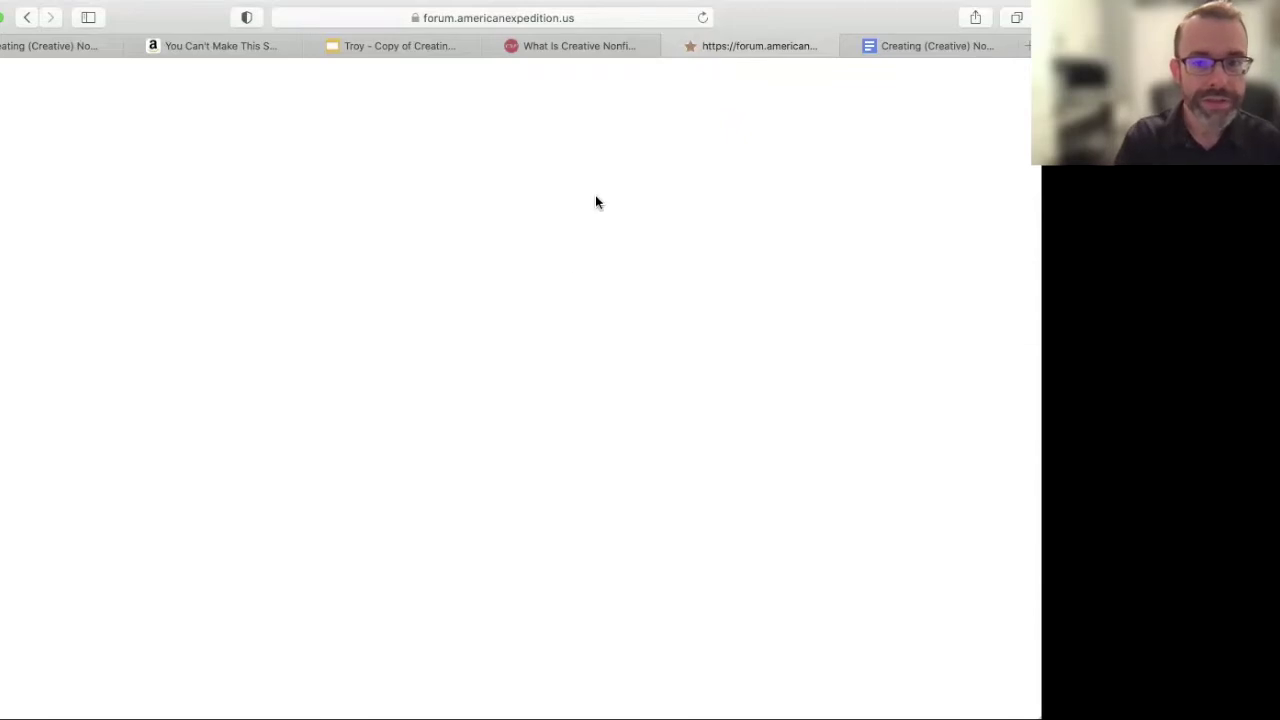
click(702, 19)
click(702, 19)
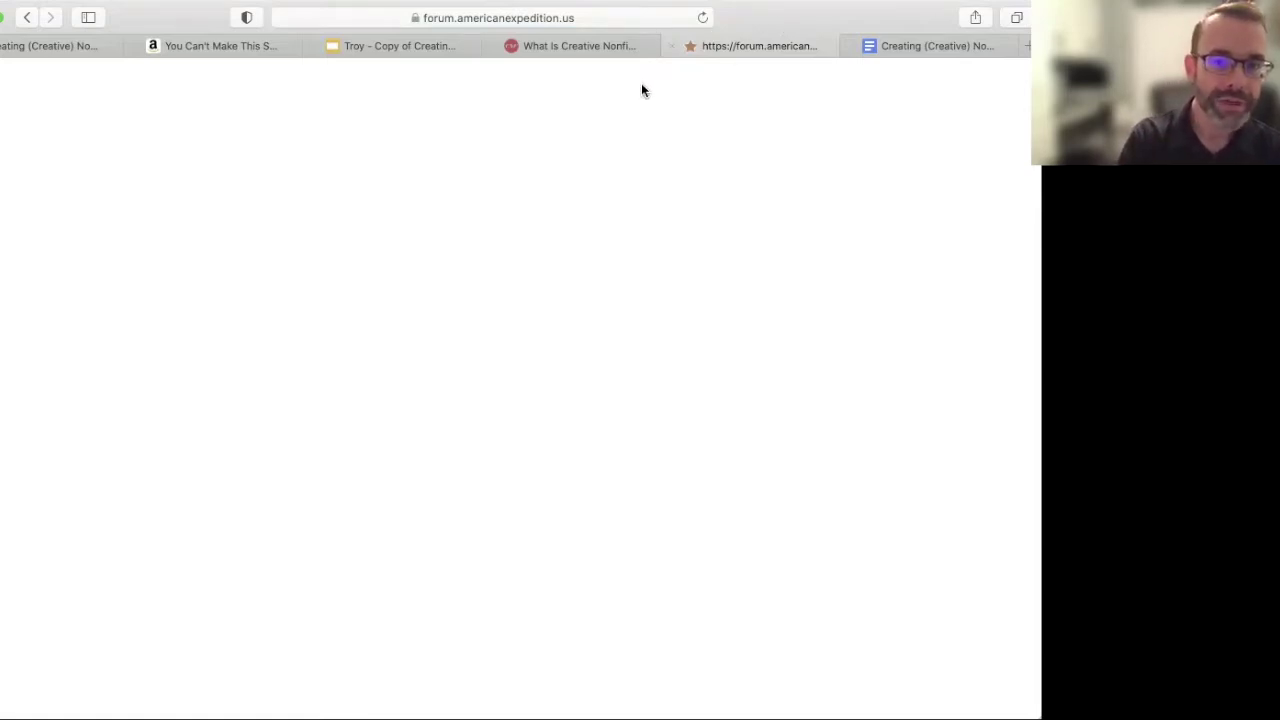
Step: Review the reading instructions in the lesson copy, and return to the Creating Creative Nonfiction slides
click(397, 46)
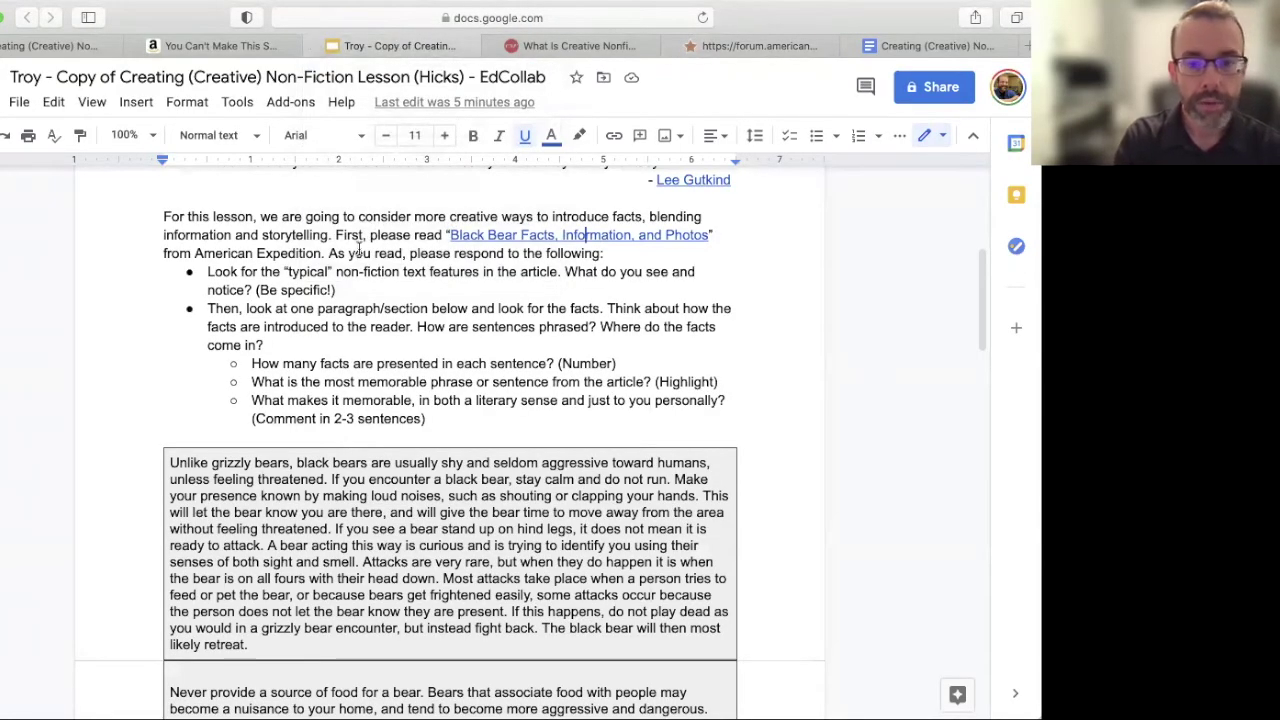
scroll(359, 248, down, 1)
scroll(359, 248, down, 1)
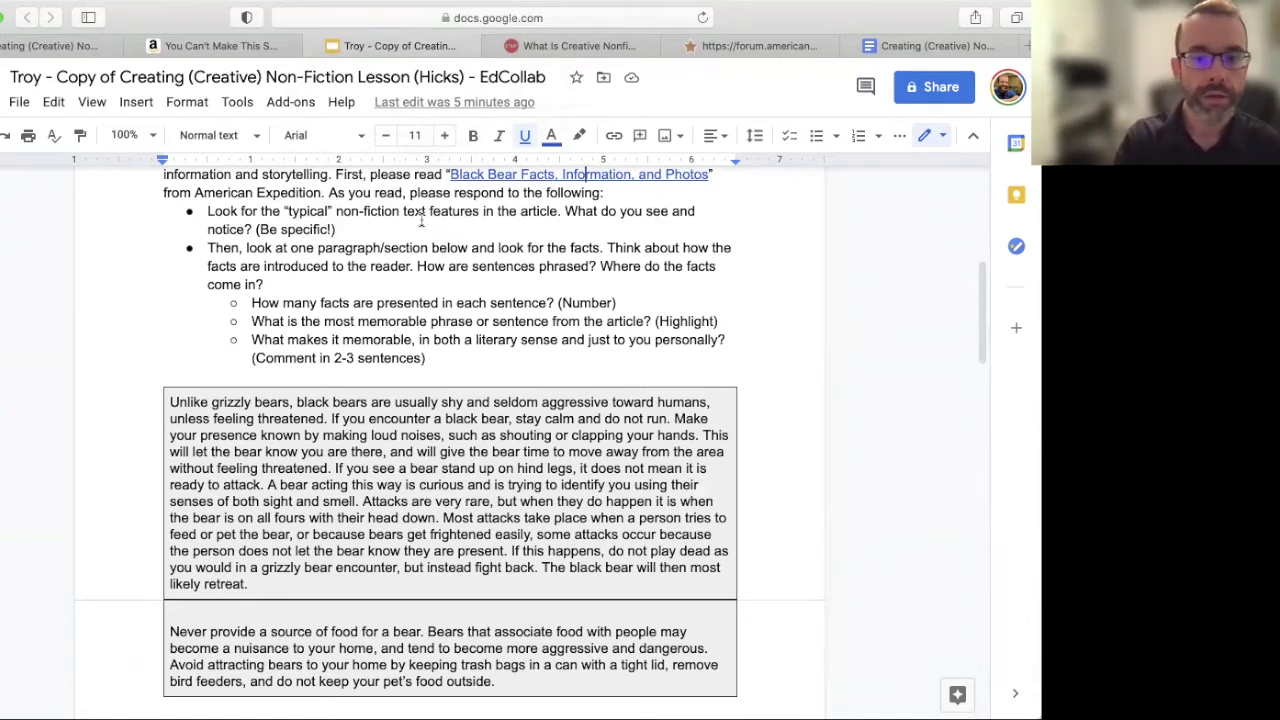
click(738, 51)
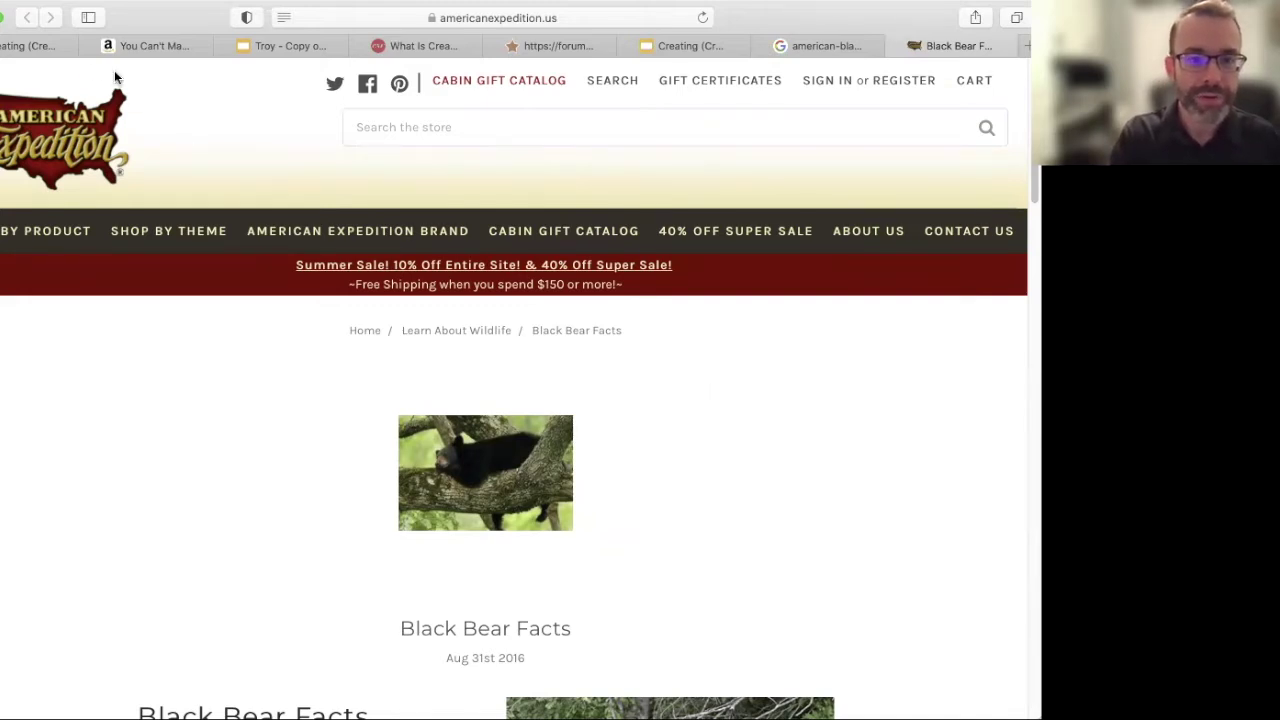
click(8, 50)
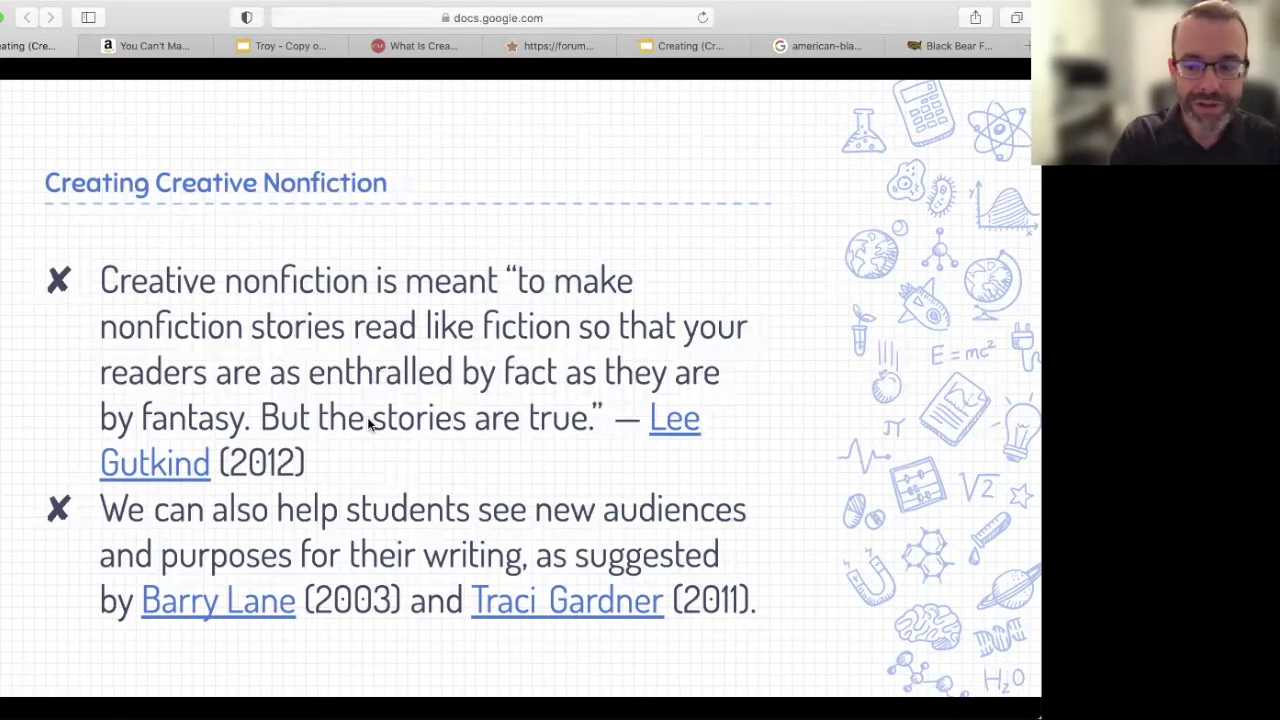
key(Right)
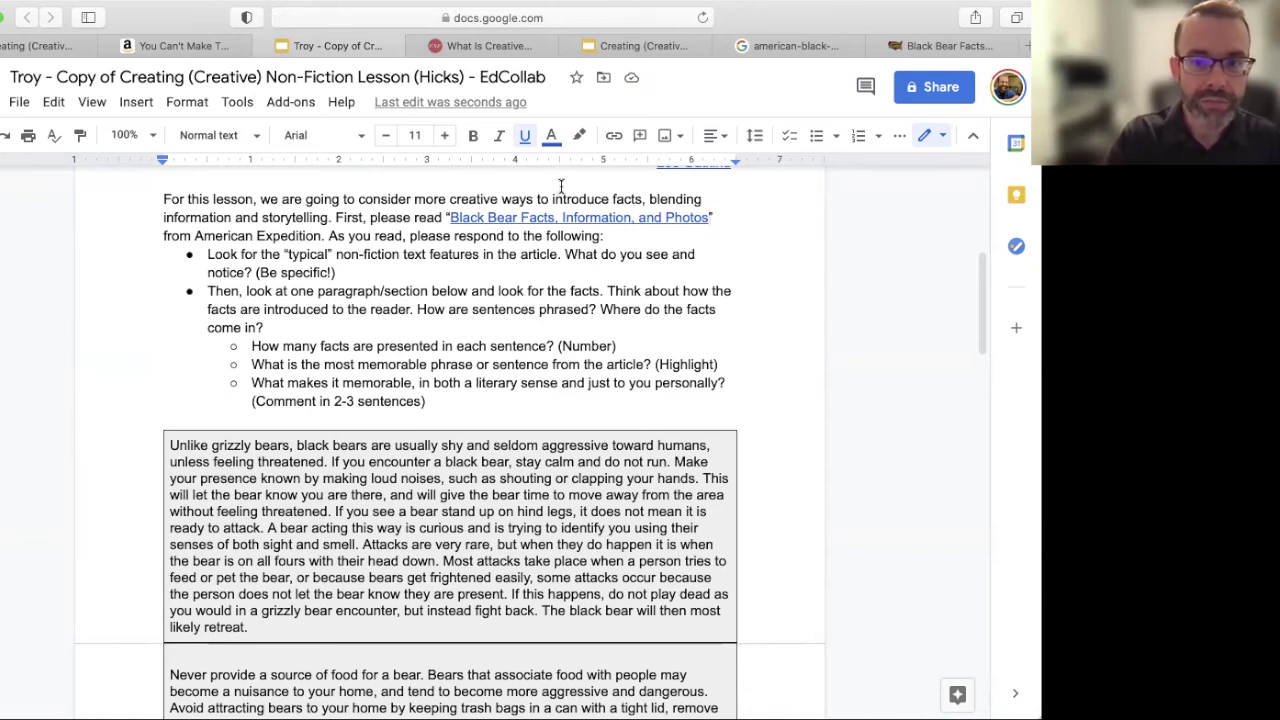
Step: Preview the Black Bear Facts link in the lesson copy, view the American Expedition article, and select its "Black Bear Facts" heading
click(555, 217)
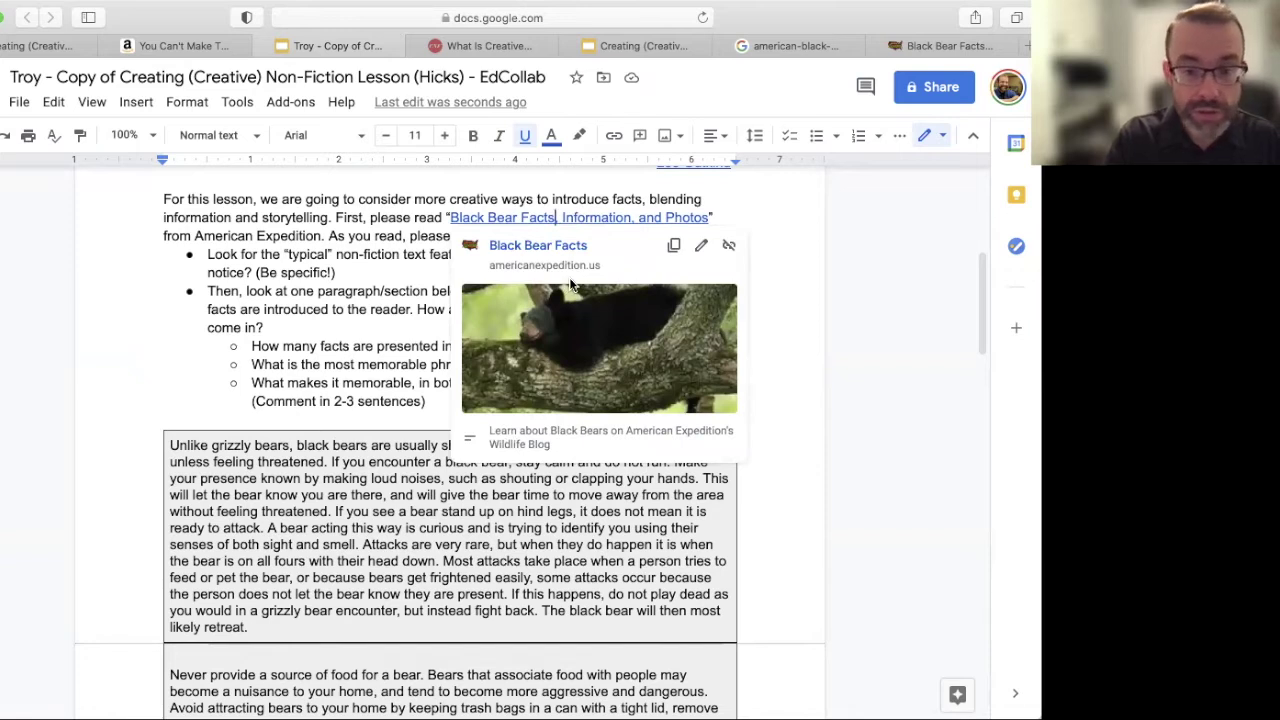
click(937, 46)
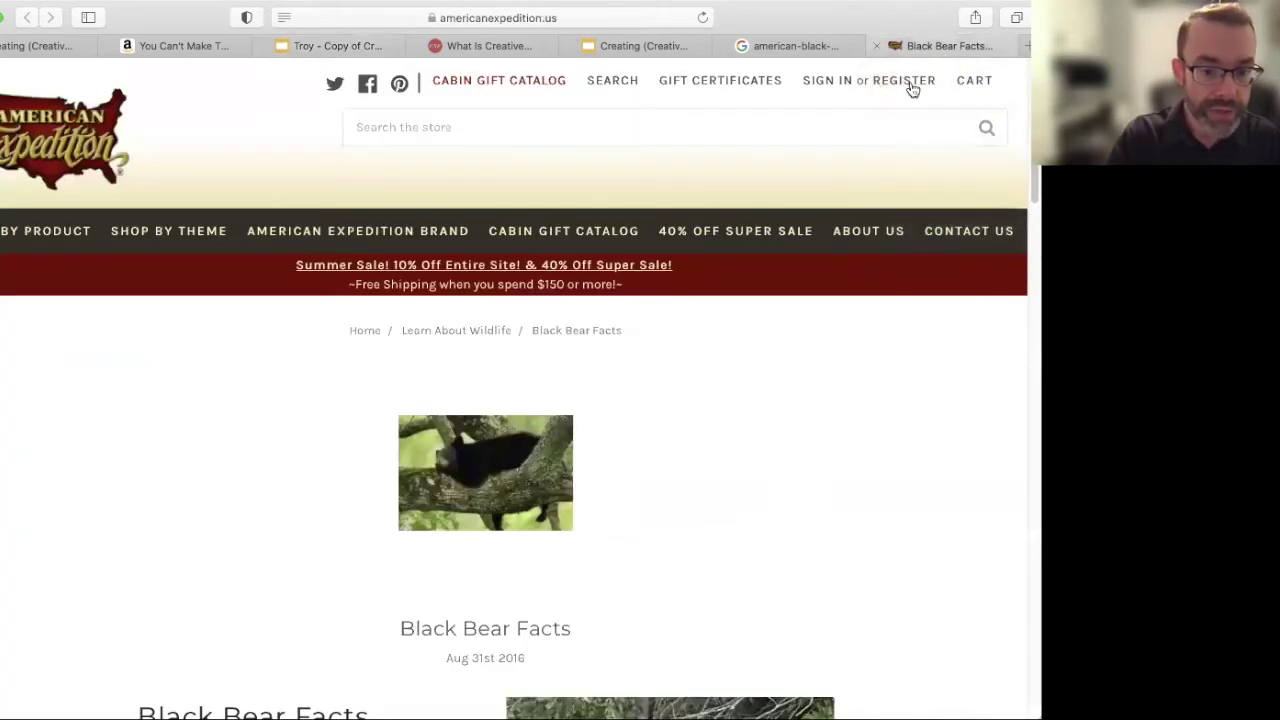
scroll(806, 360, down, 5)
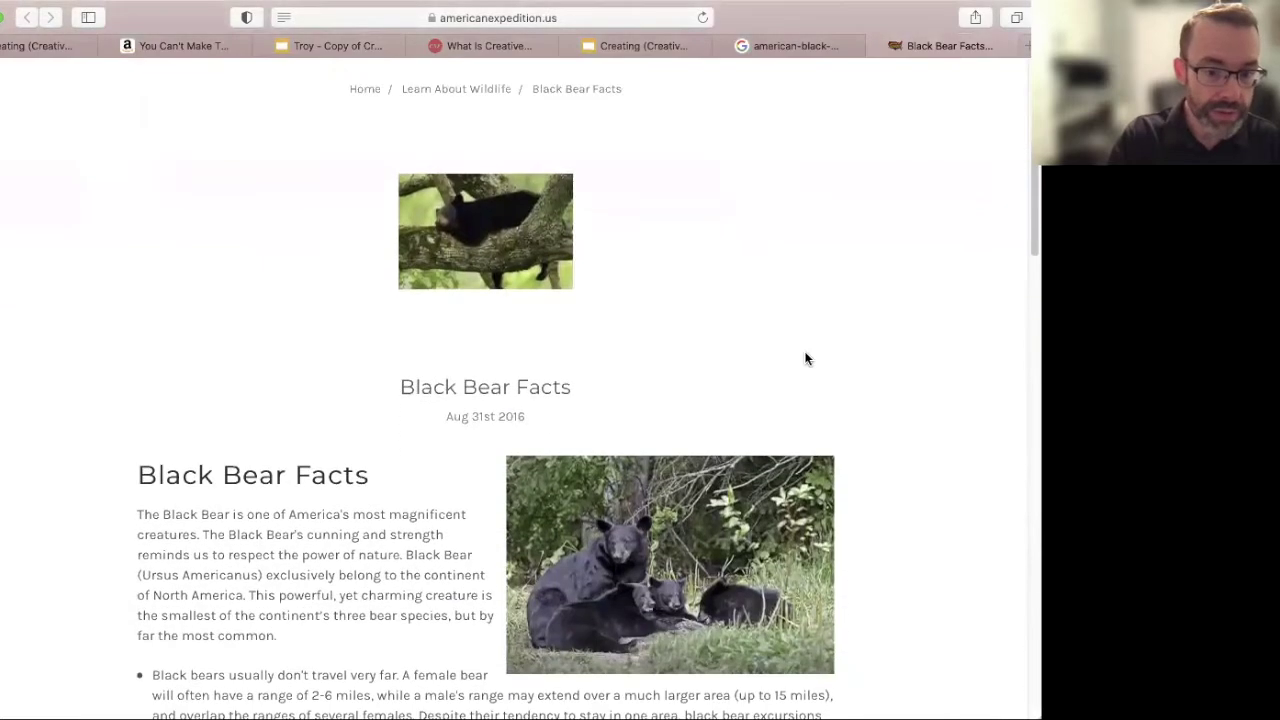
scroll(806, 360, down, 5)
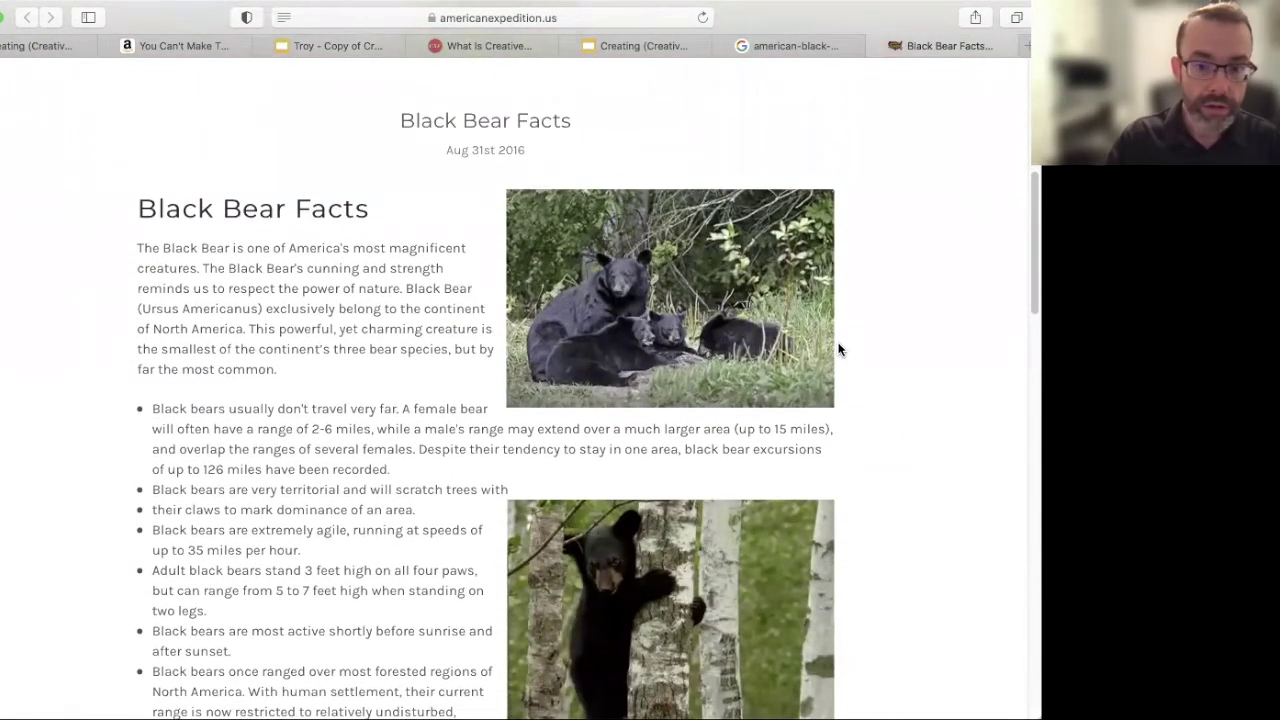
scroll(840, 342, down, 1)
scroll(852, 337, down, 2)
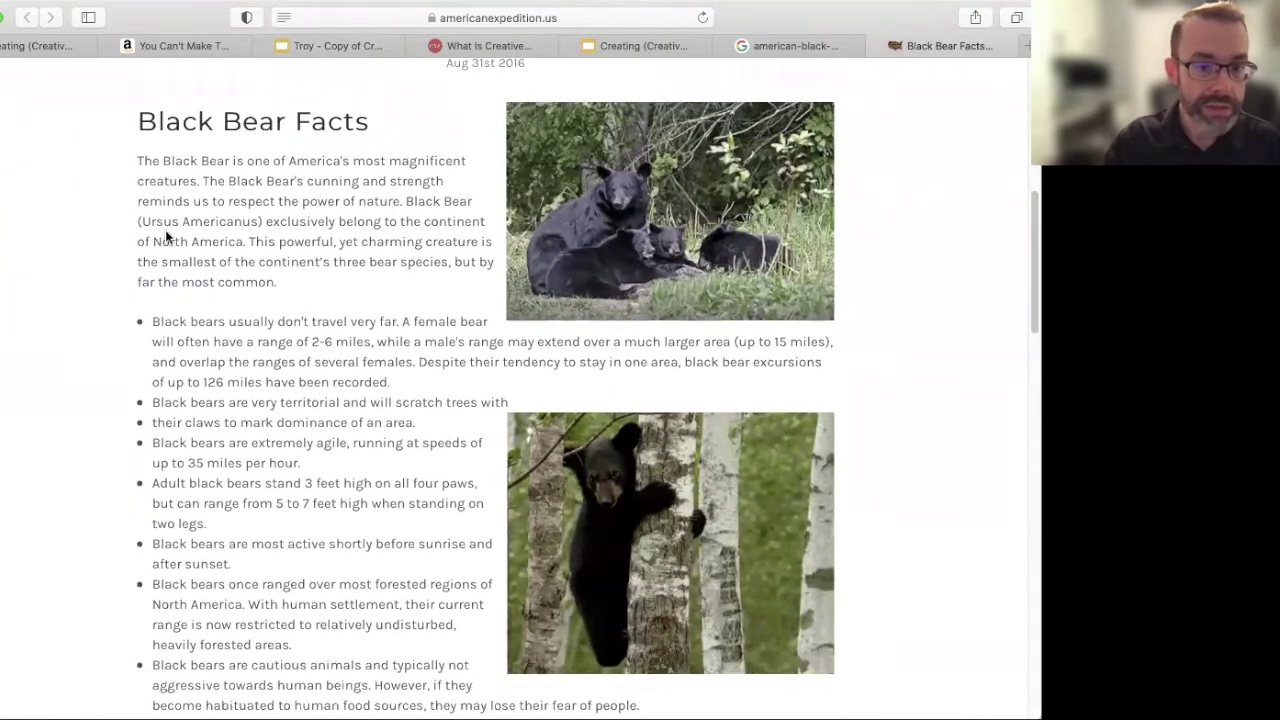
drag(141, 125, 397, 129)
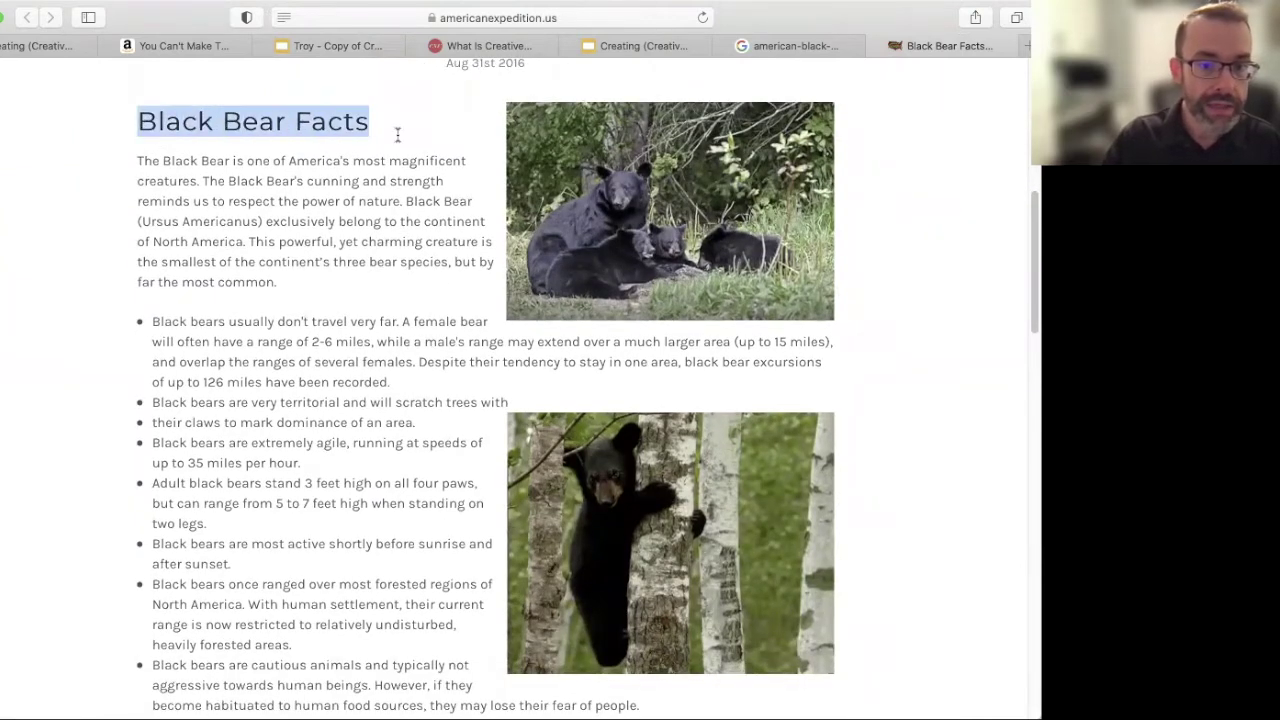
Step: Examine the article's nonfiction text features, including its bulleted facts, photos, section headings and embedded video, and return to its introduction
scroll(558, 366, down, 1)
scroll(558, 366, down, 5)
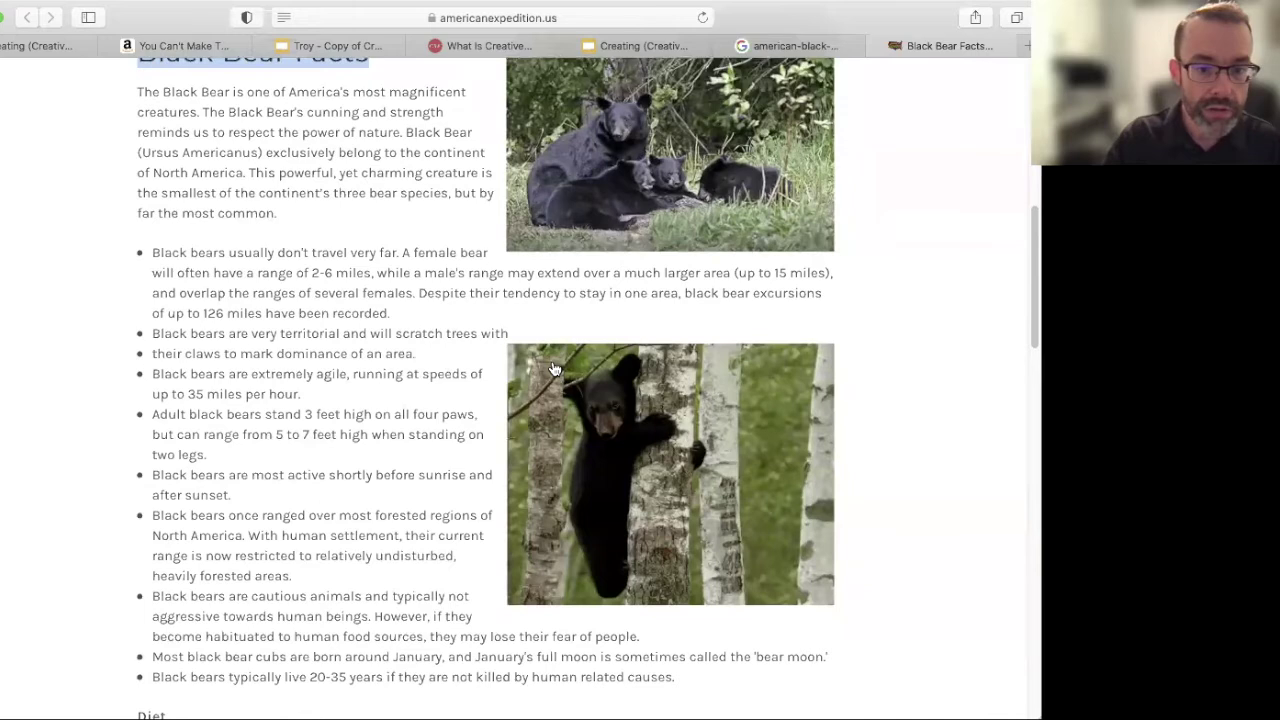
scroll(552, 370, down, 4)
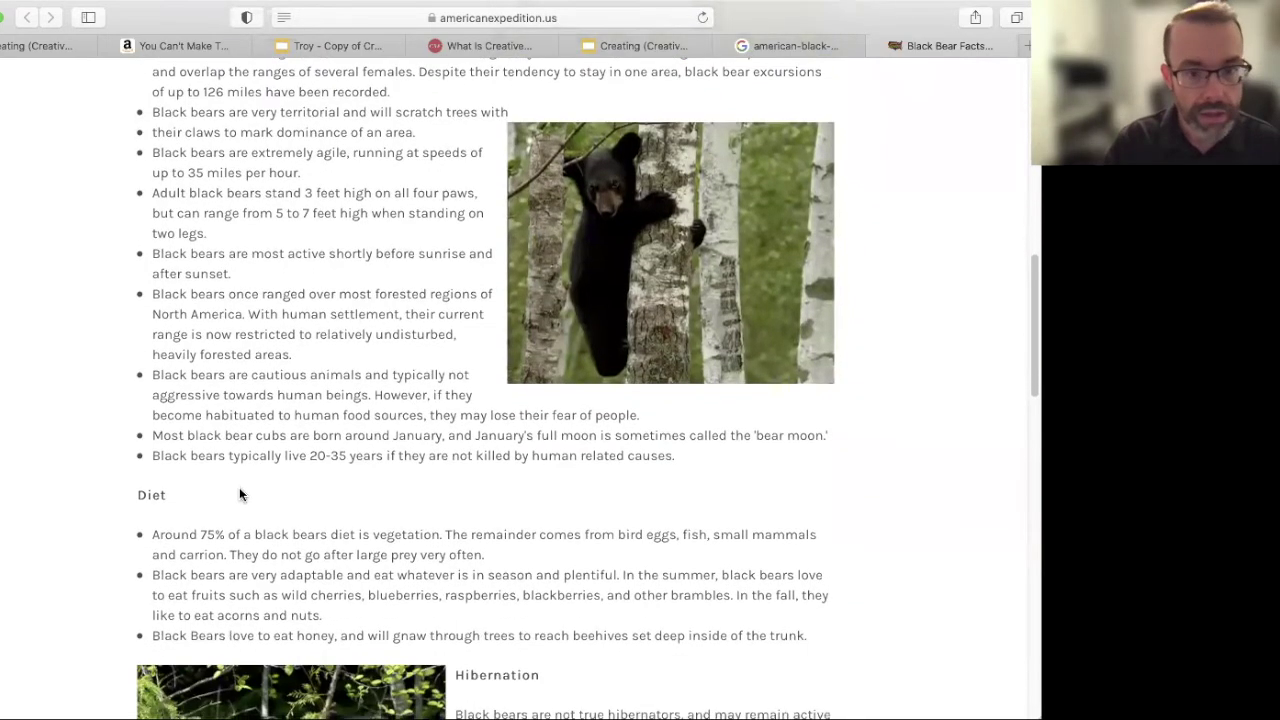
scroll(239, 489, down, 8)
scroll(469, 436, down, 10)
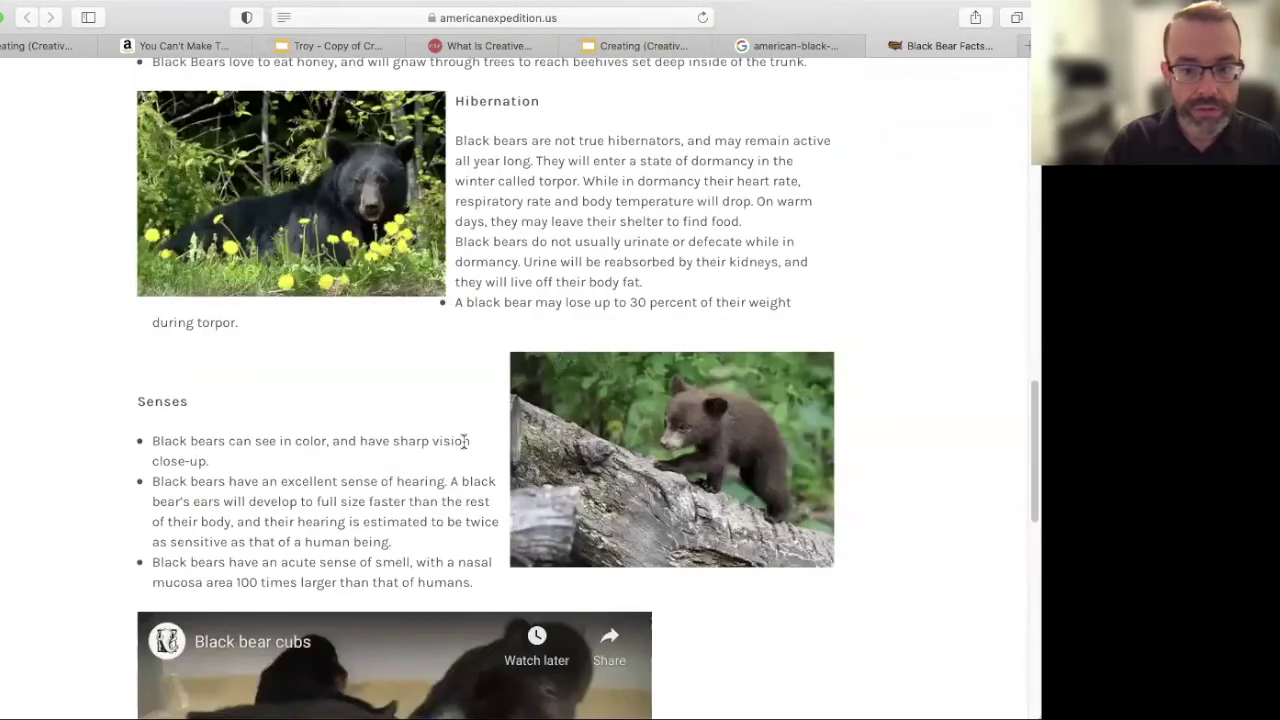
scroll(464, 440, down, 8)
scroll(435, 466, down, 3)
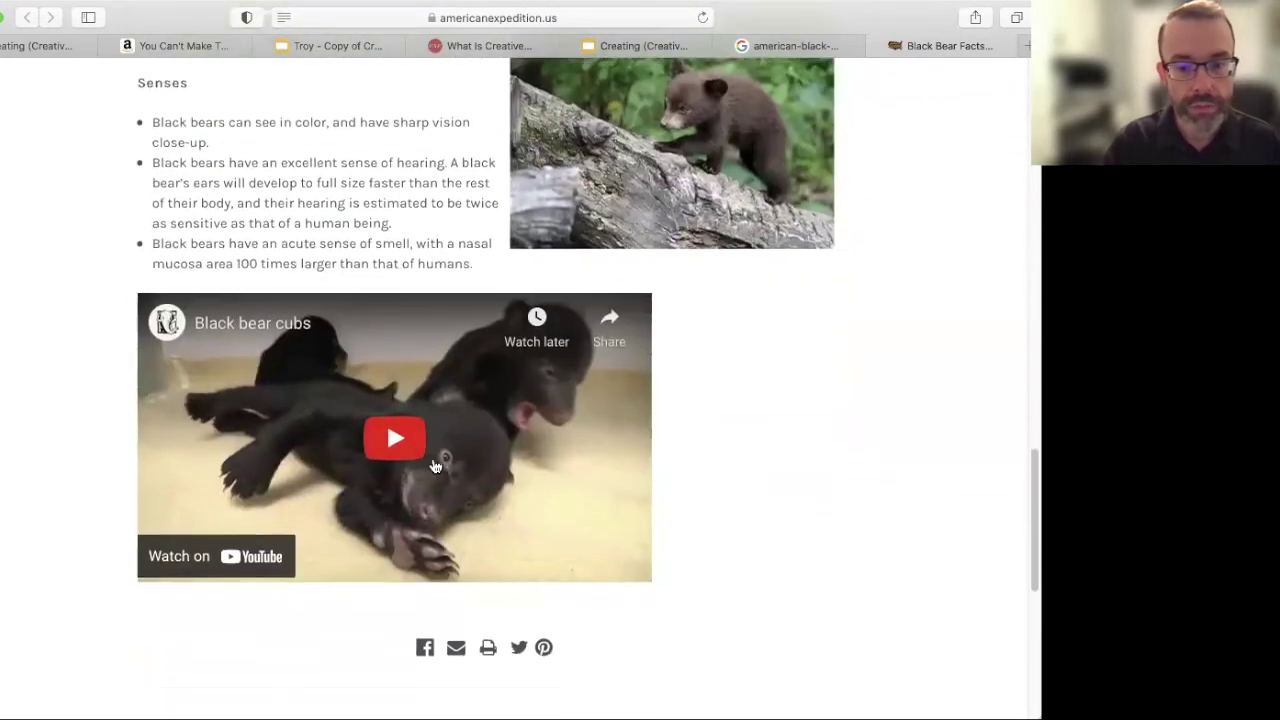
scroll(433, 464, up, 6)
scroll(432, 463, up, 12)
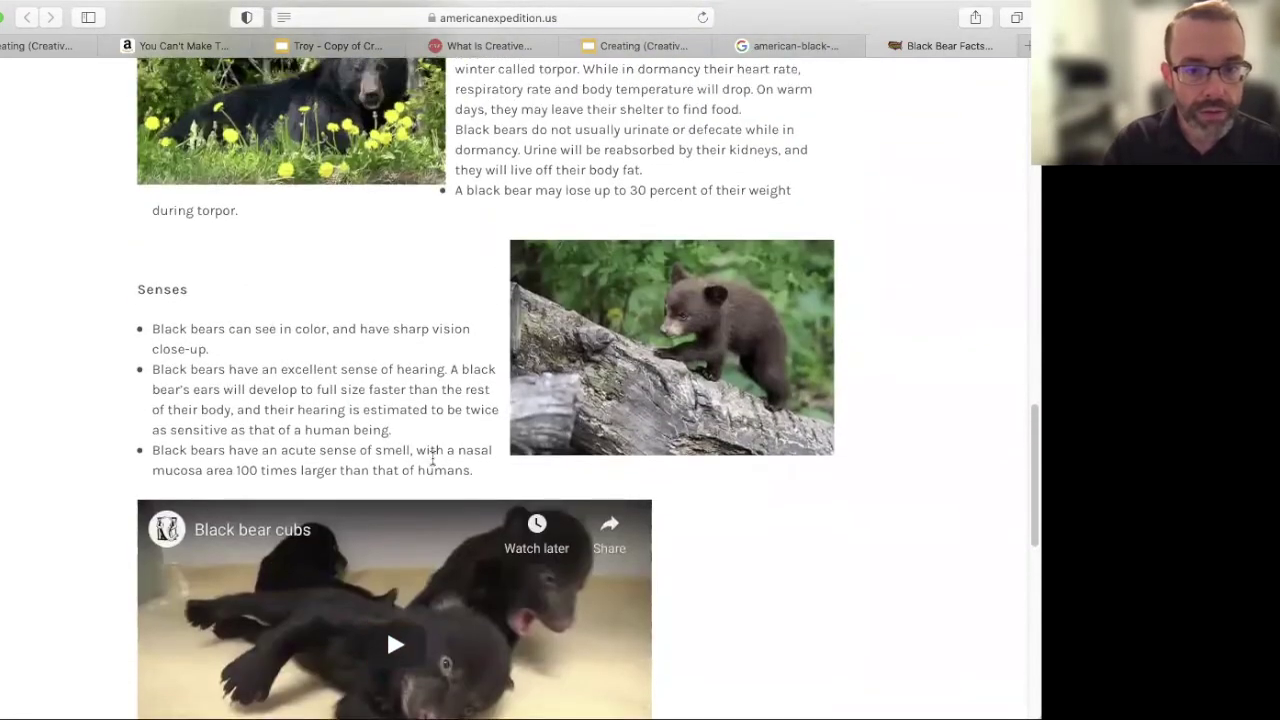
scroll(433, 463, up, 15)
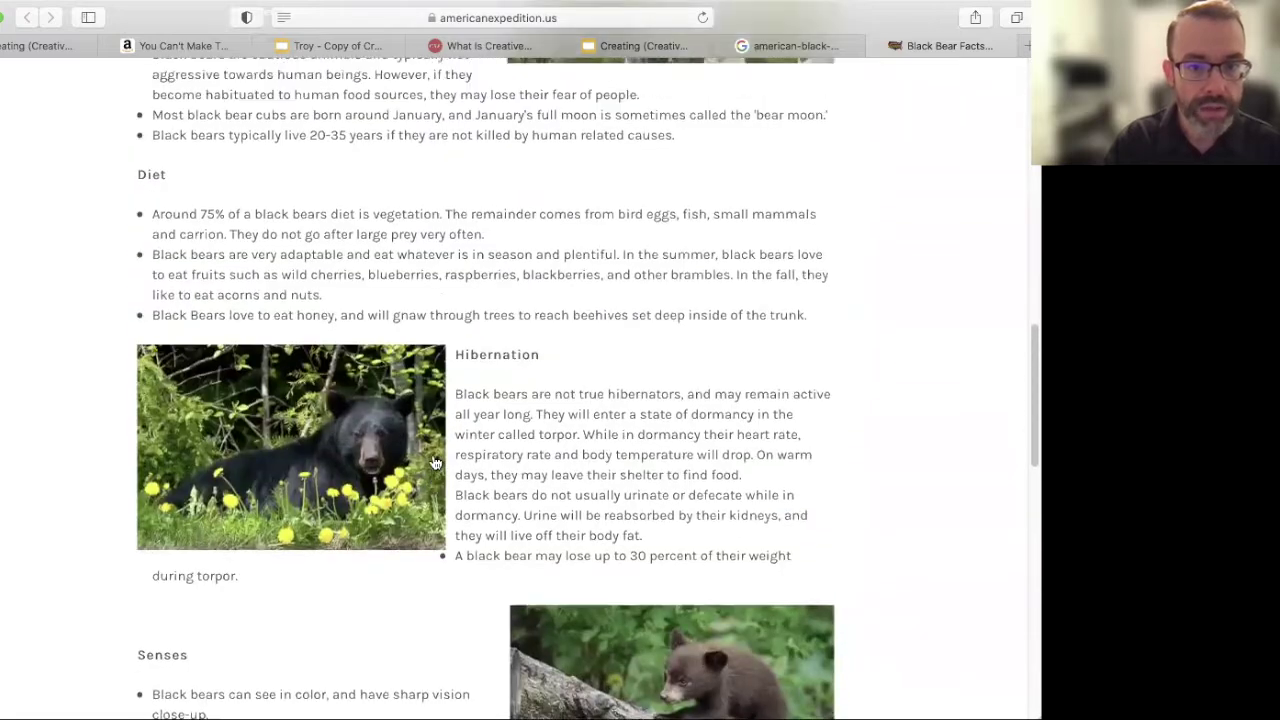
scroll(433, 458, up, 7)
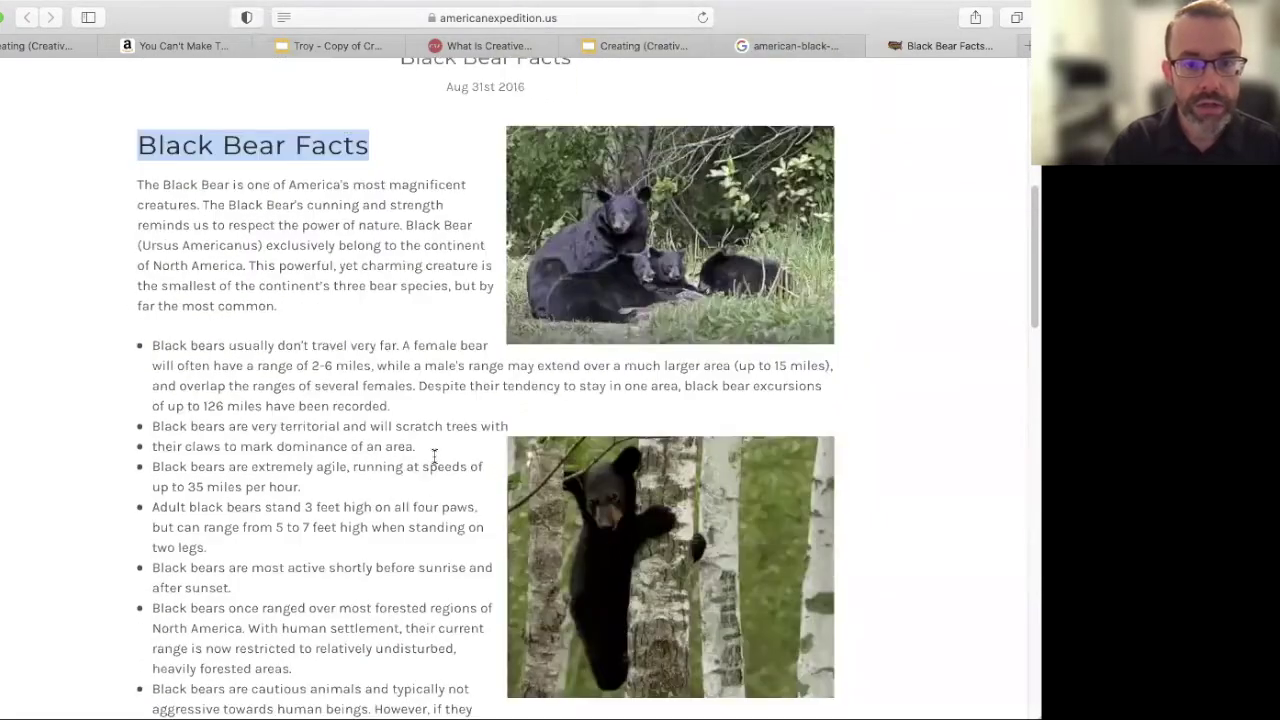
Step: Emphasize descriptive wording in the article's introduction by selecting its first sentence, "cunning and strength" and the passage beginning "charming creature"
click(403, 234)
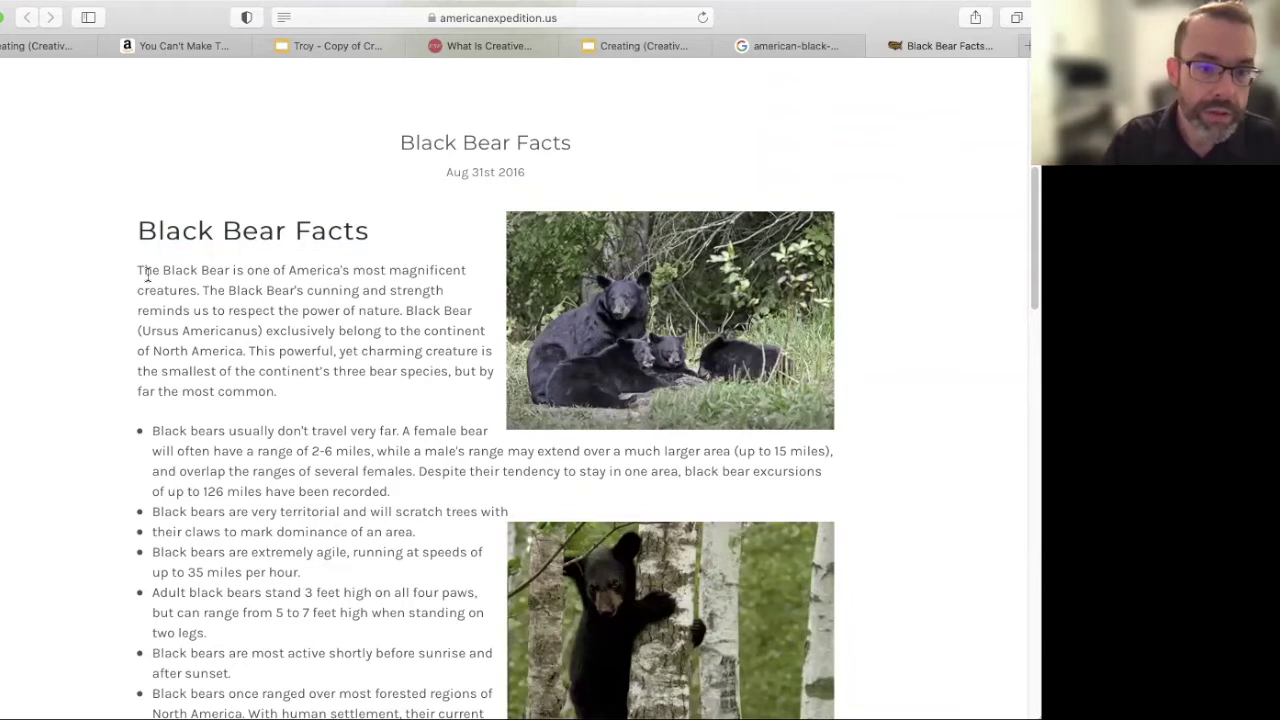
drag(137, 272, 196, 290)
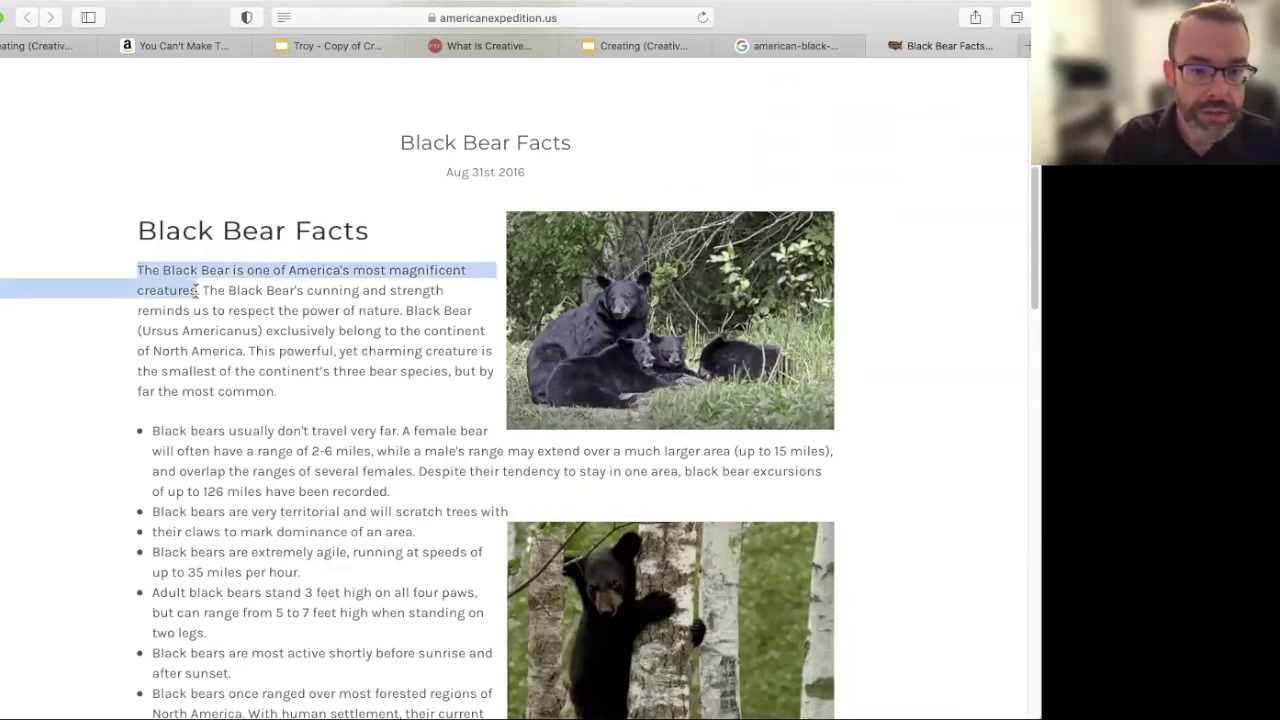
drag(306, 290, 443, 288)
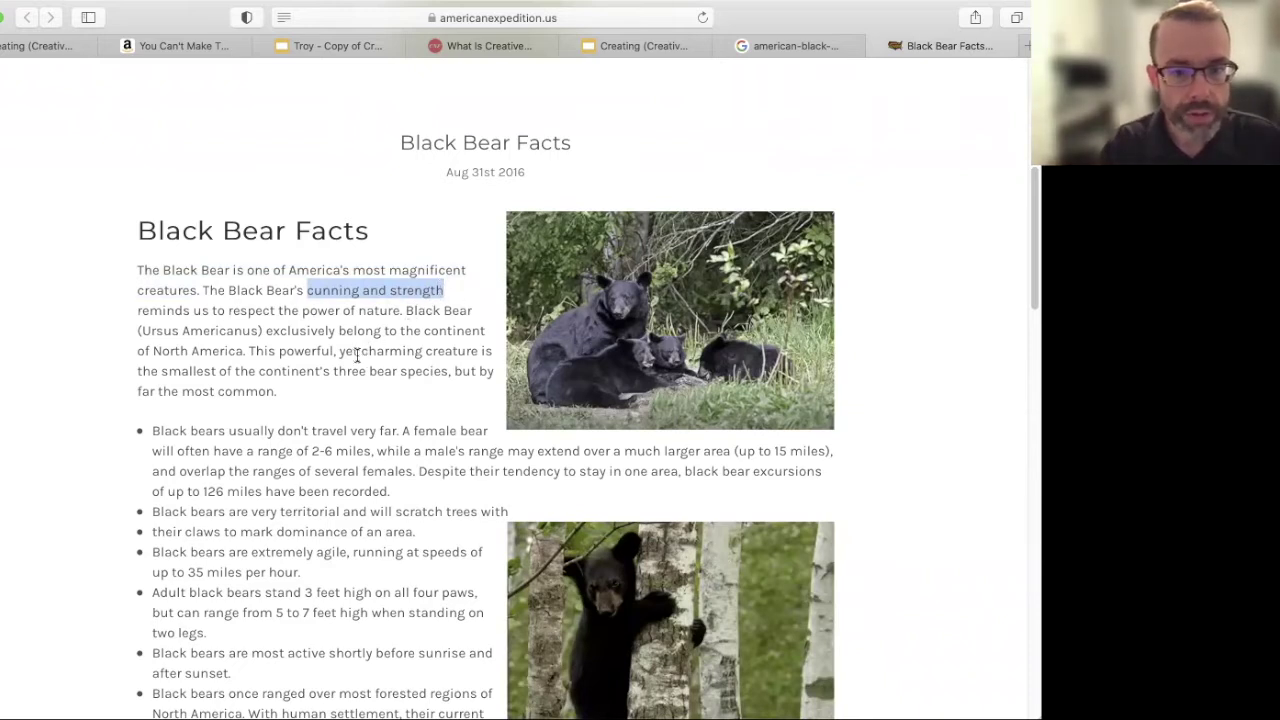
drag(360, 351, 431, 367)
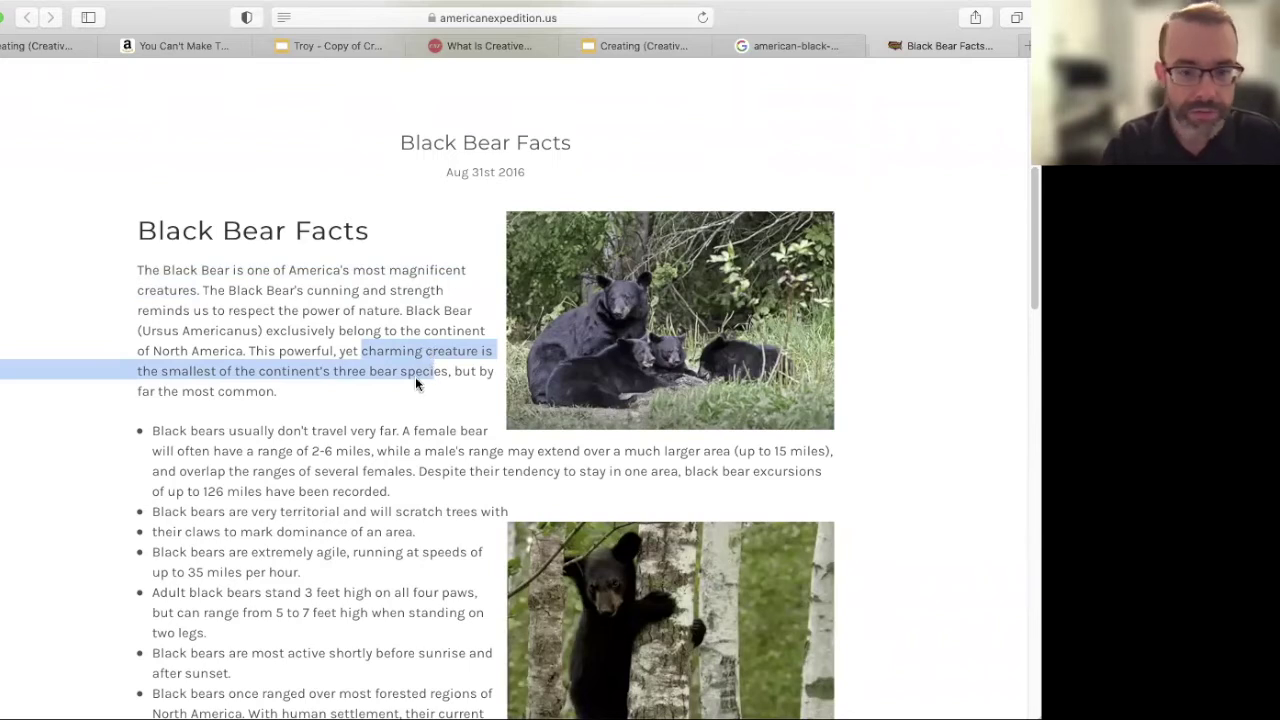
Step: Select the article's first bulleted fact from "Black bears usually don't travel very far" through "2-6 miles"
scroll(400, 414, down, 1)
scroll(290, 400, down, 5)
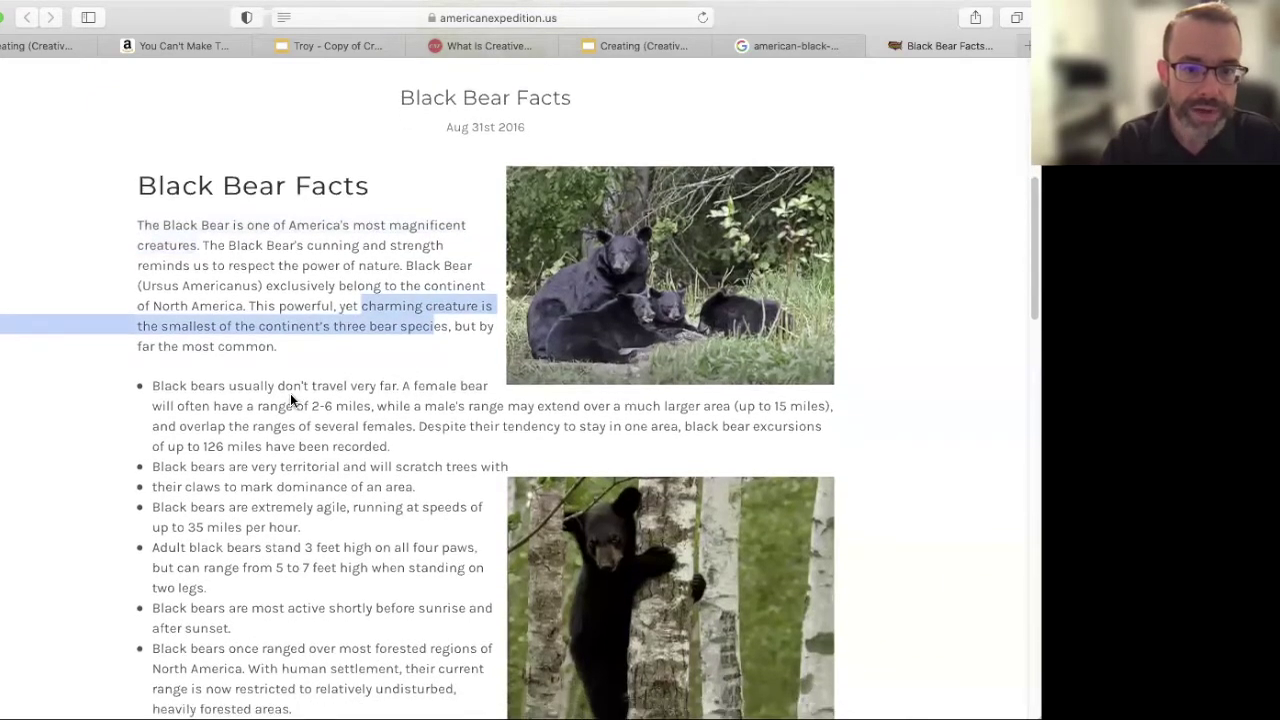
click(160, 294)
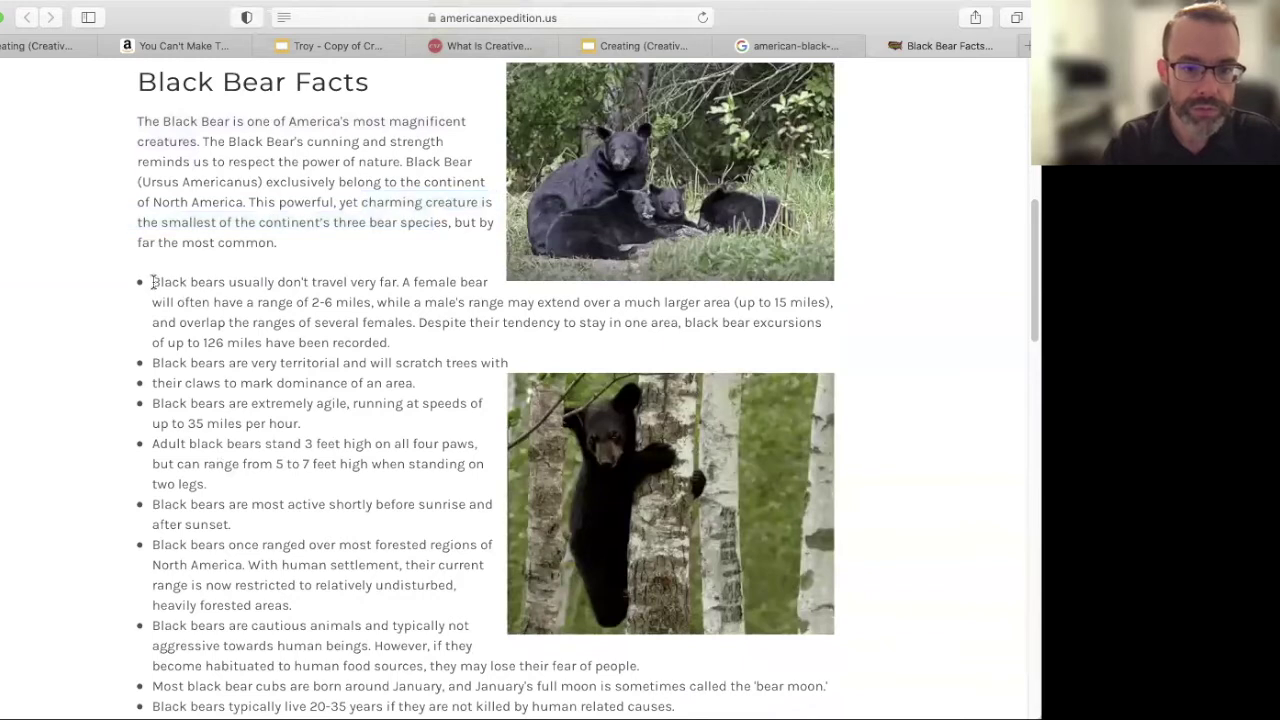
drag(152, 281, 371, 298)
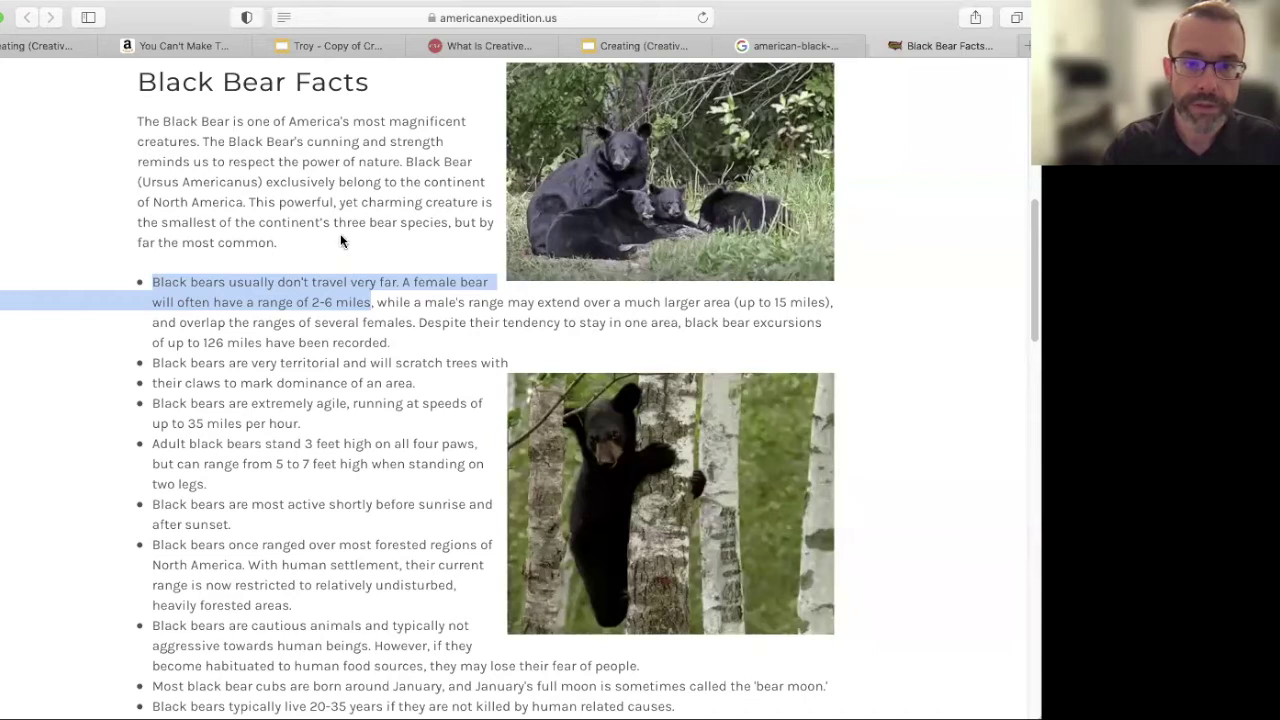
Step: Review the response questions and the two boxed black bear passages in the lesson copy
click(336, 48)
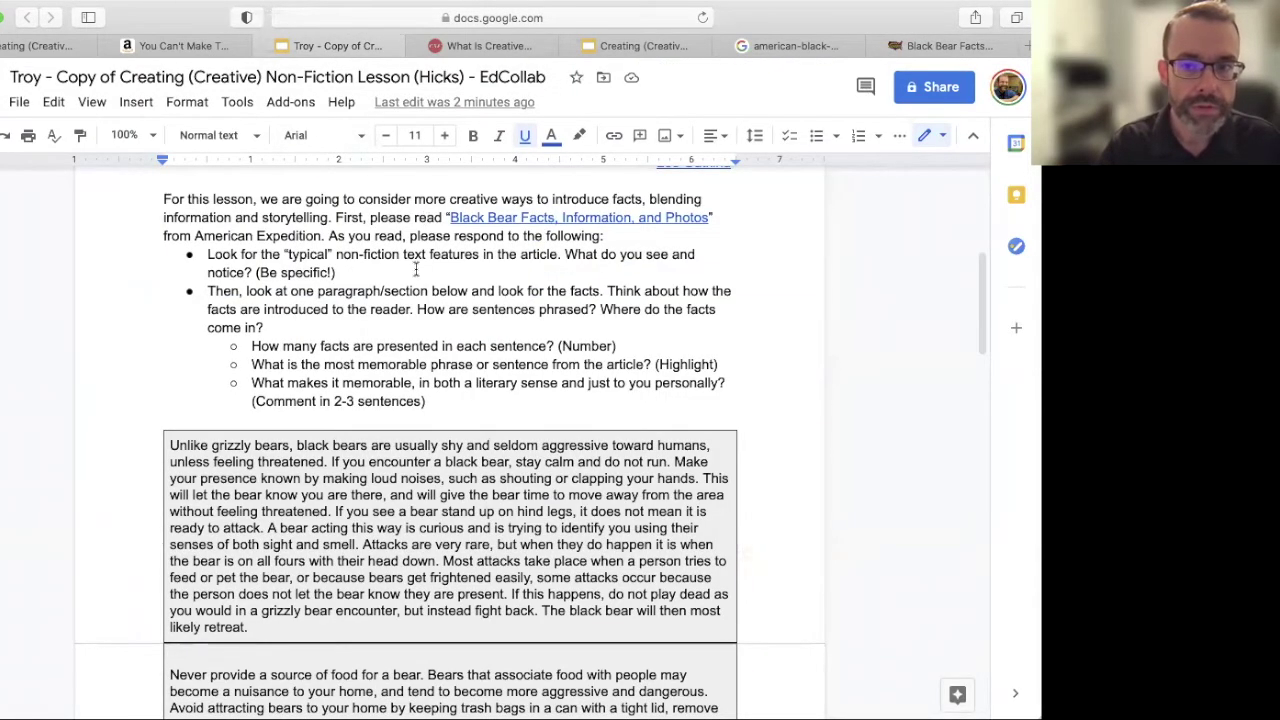
scroll(413, 272, down, 2)
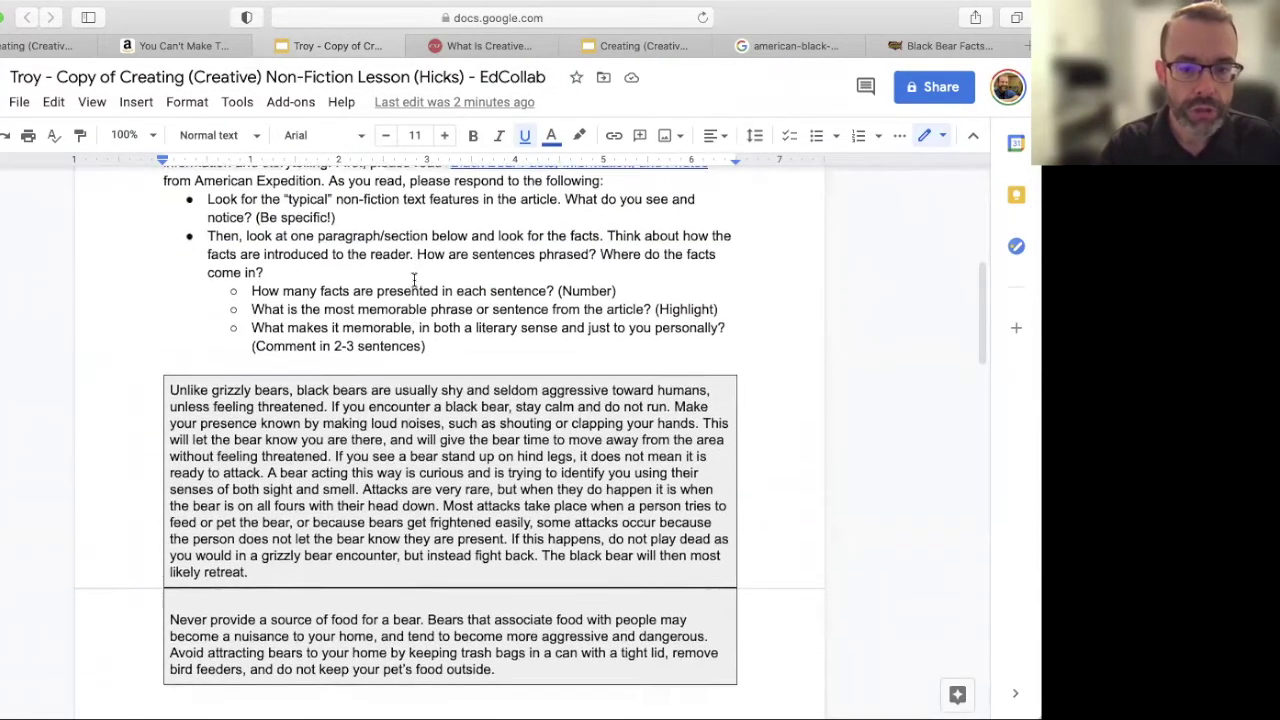
scroll(413, 278, down, 2)
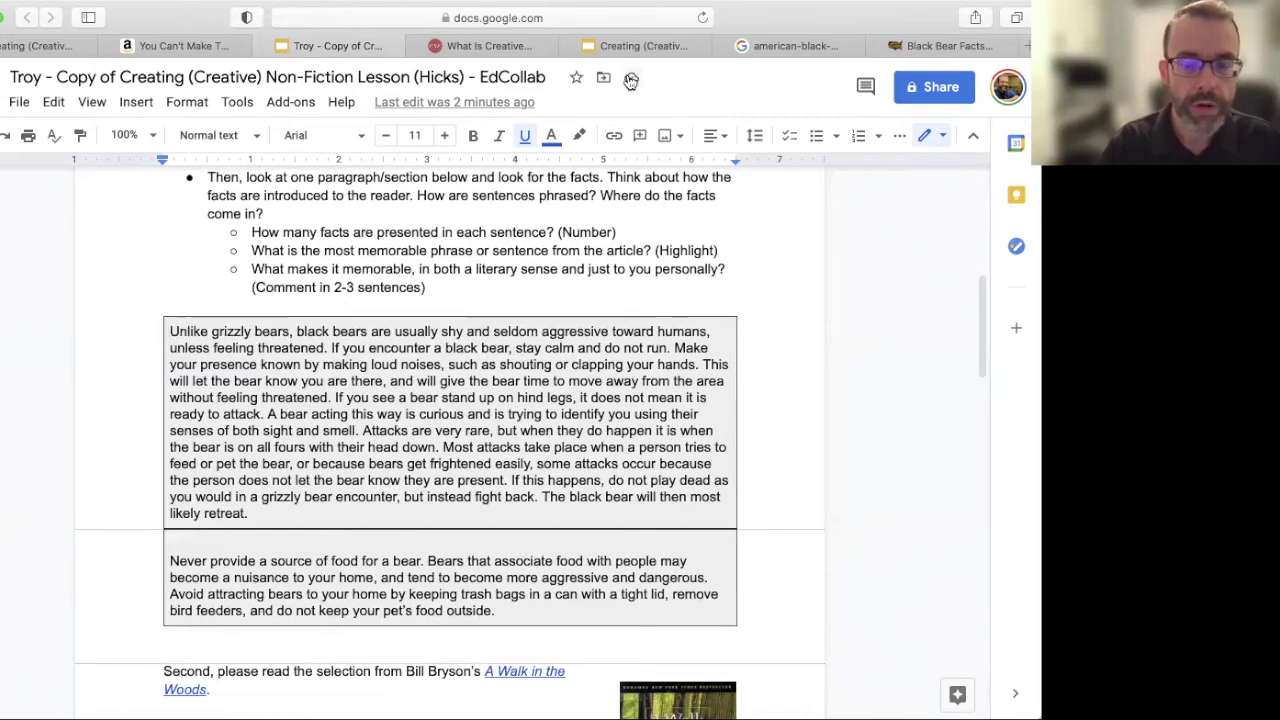
Step: Revisit the Black Bear Facts article and skim its Diet, Hibernation and Senses sections down to the video, returning to its title
click(929, 48)
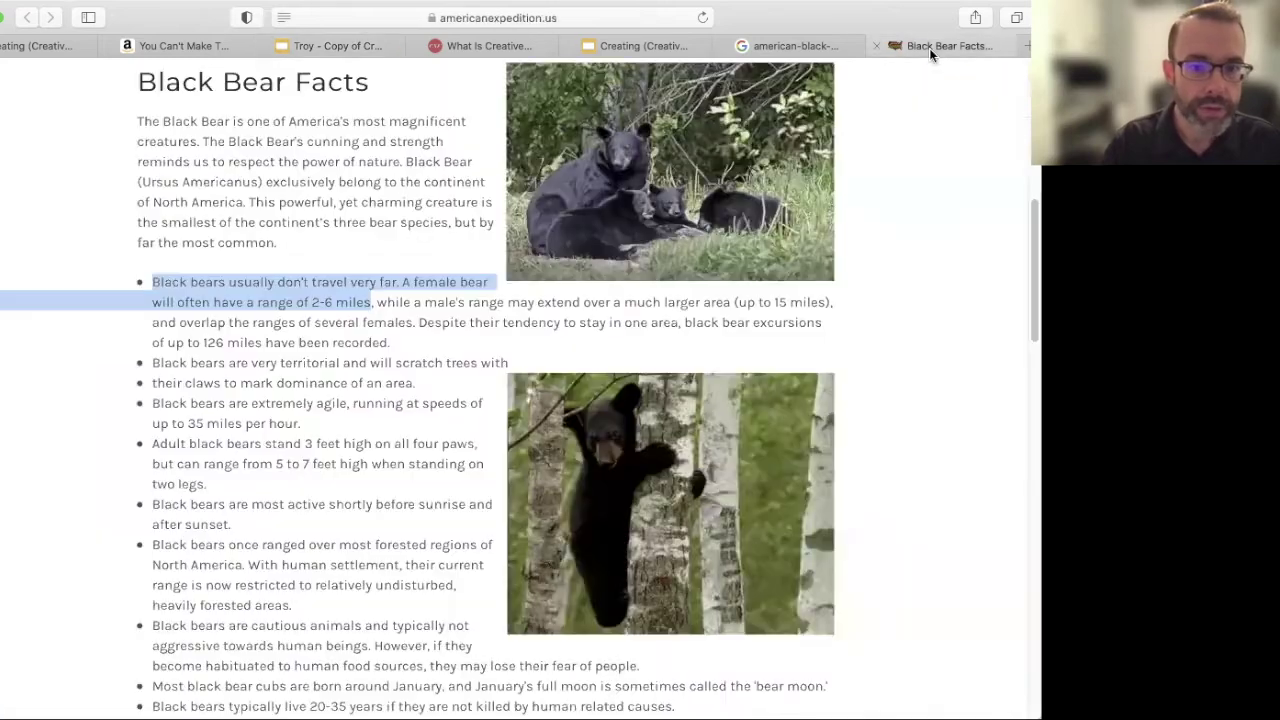
scroll(490, 282, down, 5)
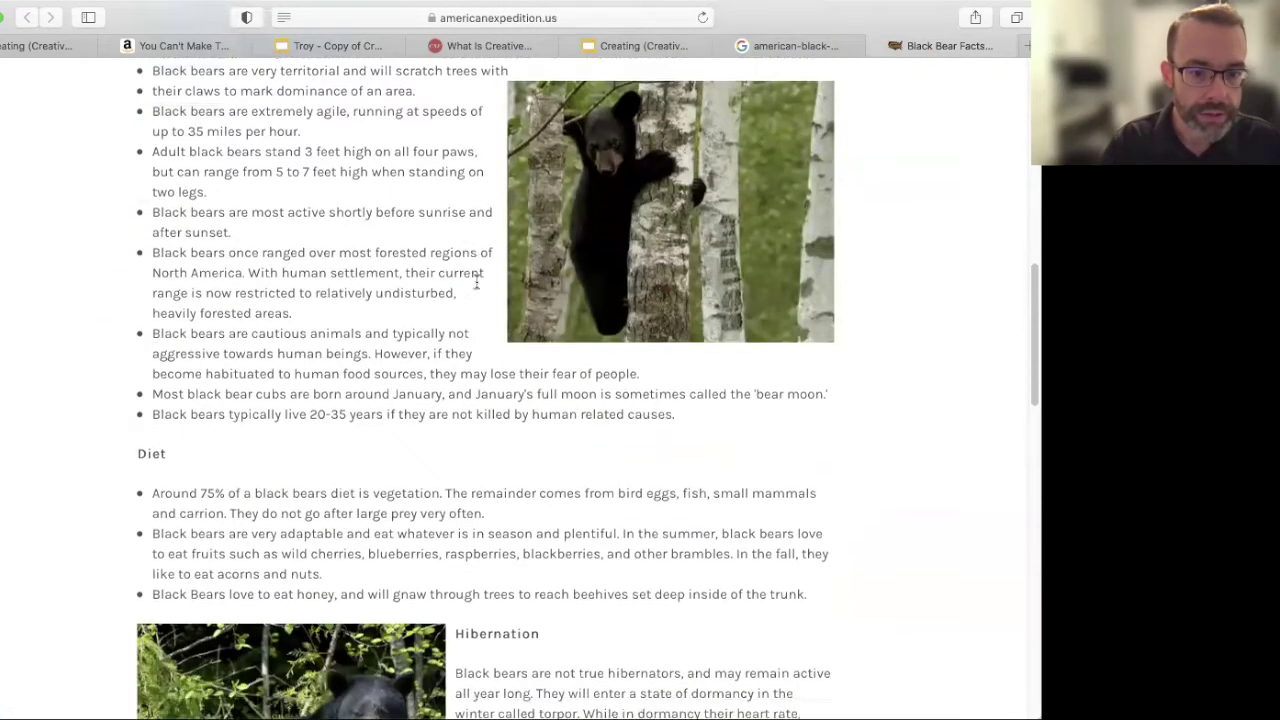
scroll(477, 284, down, 6)
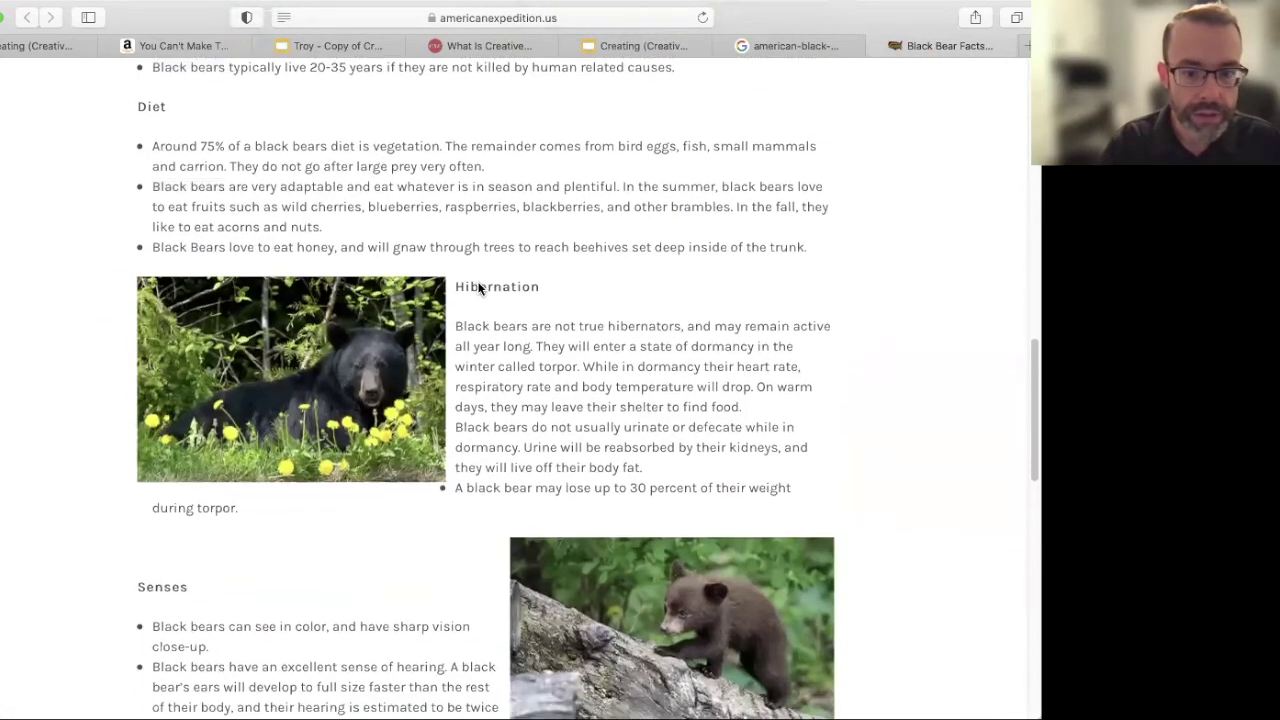
scroll(478, 288, down, 8)
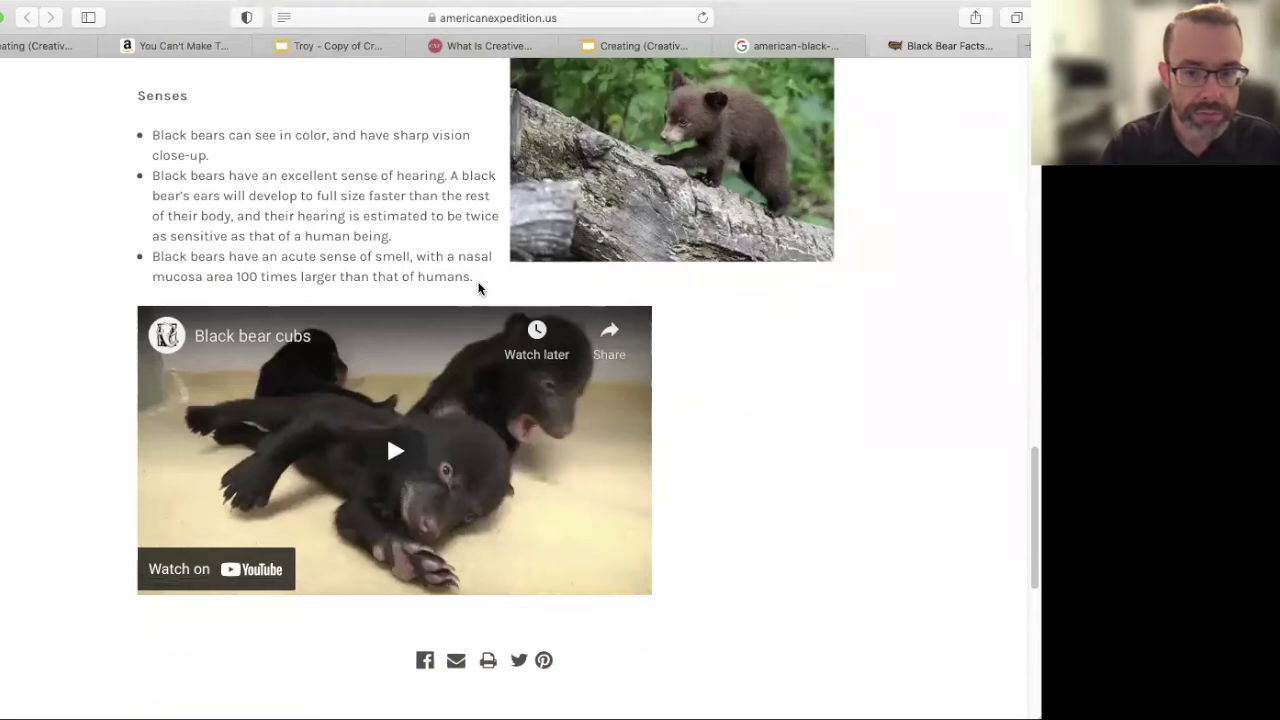
scroll(478, 288, up, 5)
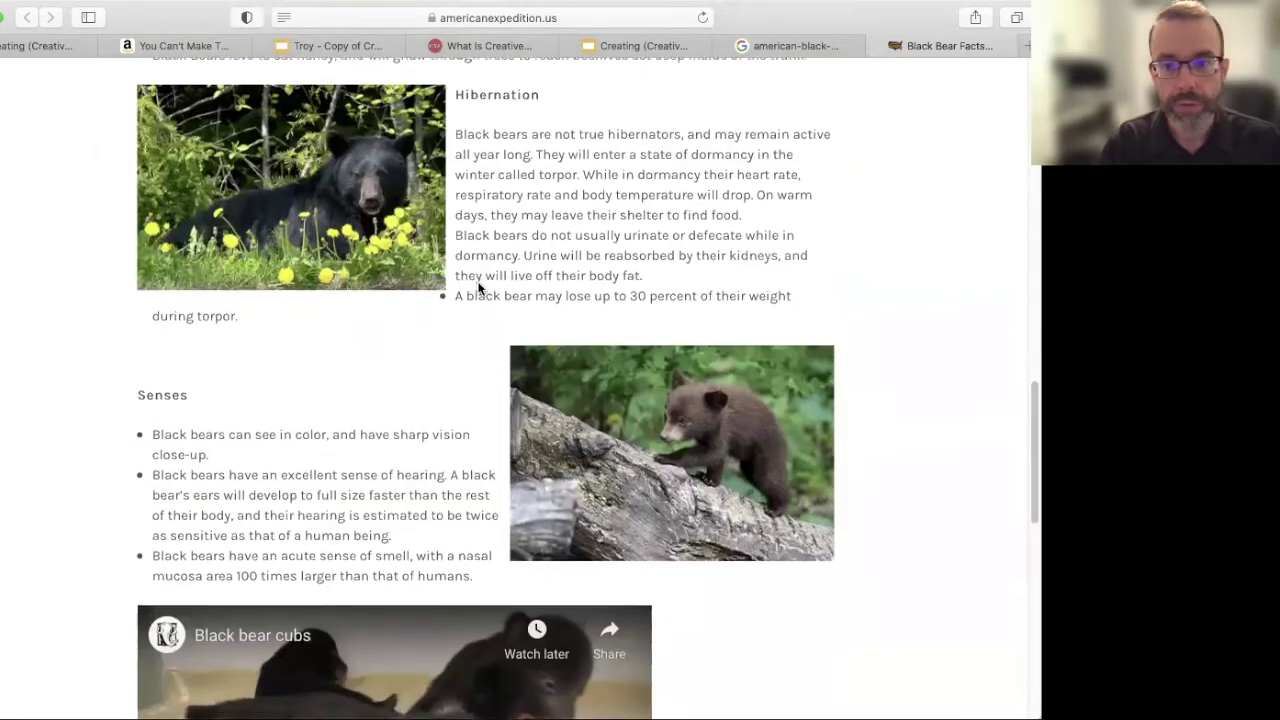
scroll(478, 288, up, 14)
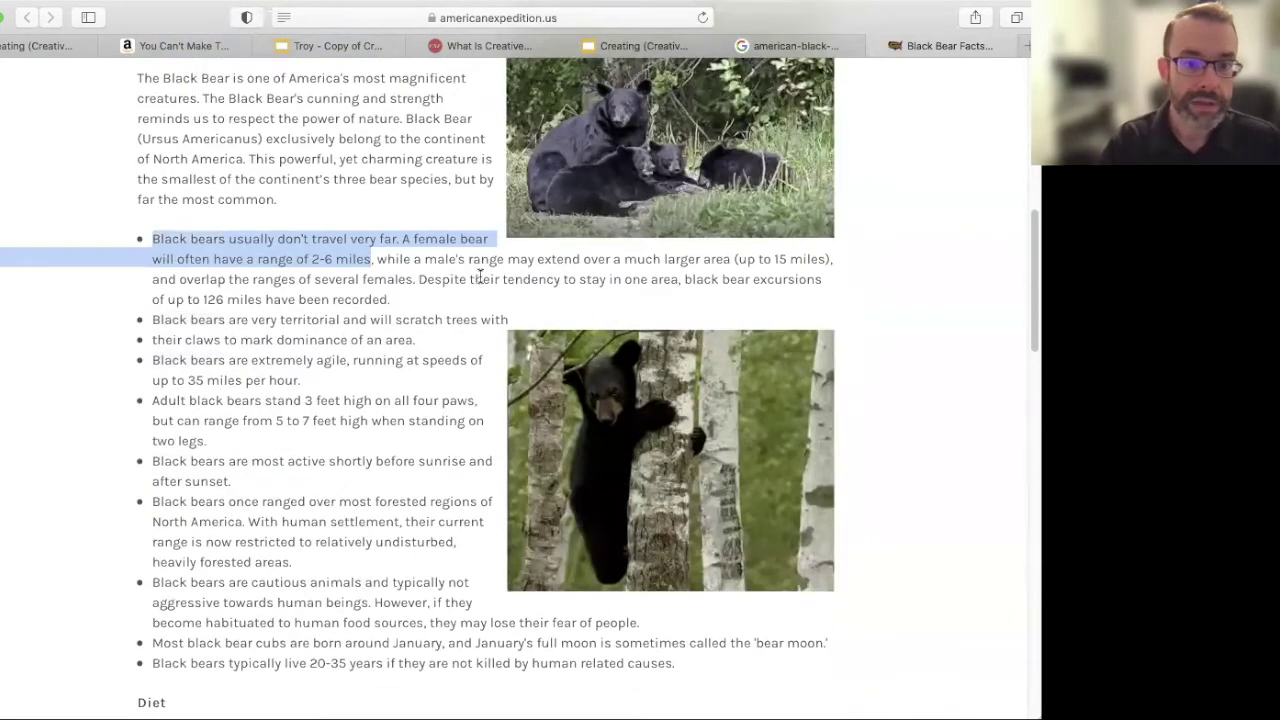
scroll(478, 276, up, 8)
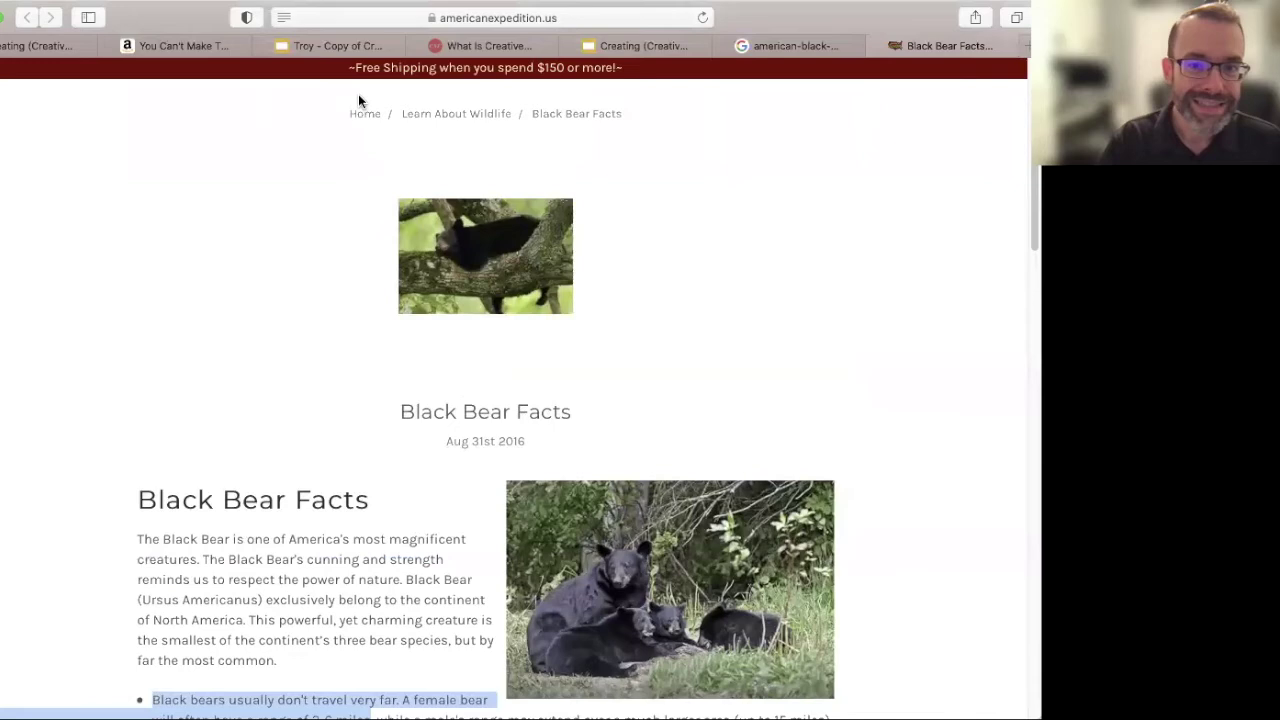
Step: Compare the lesson copy's reading instructions with the opening of the Black Bear Facts article, finishing in the lesson copy
click(330, 46)
scroll(359, 370, up, 4)
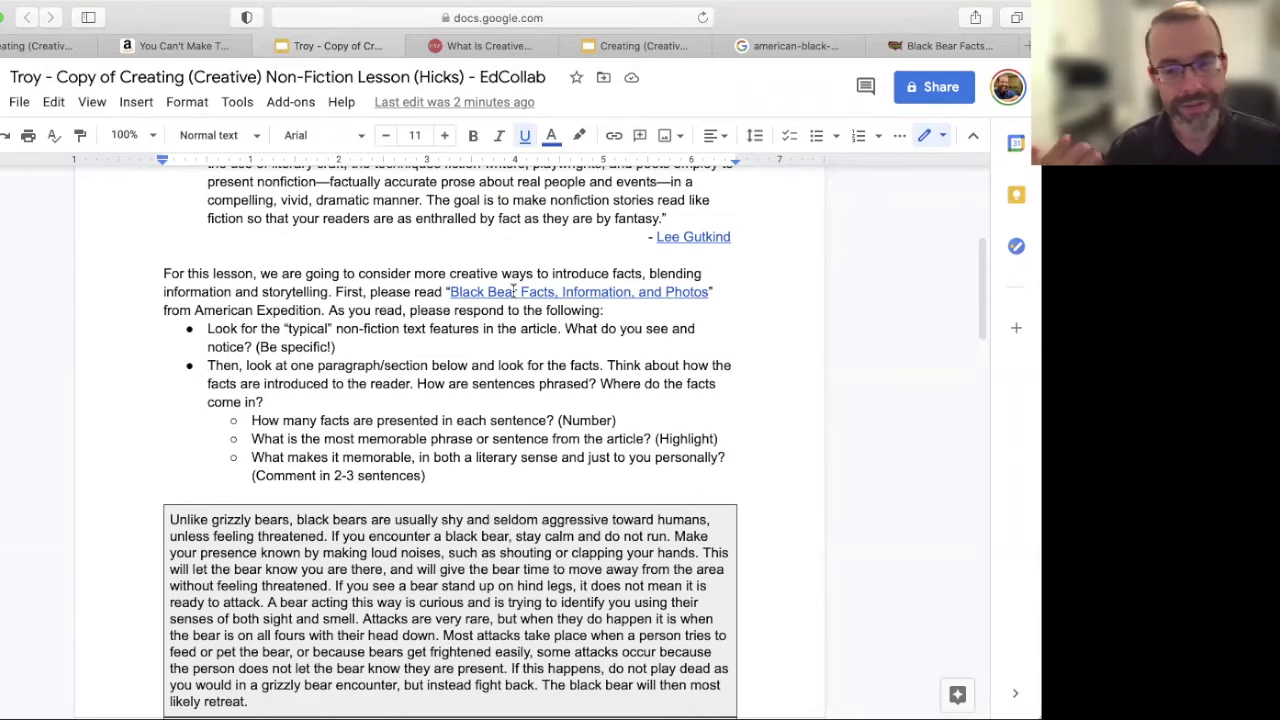
click(933, 50)
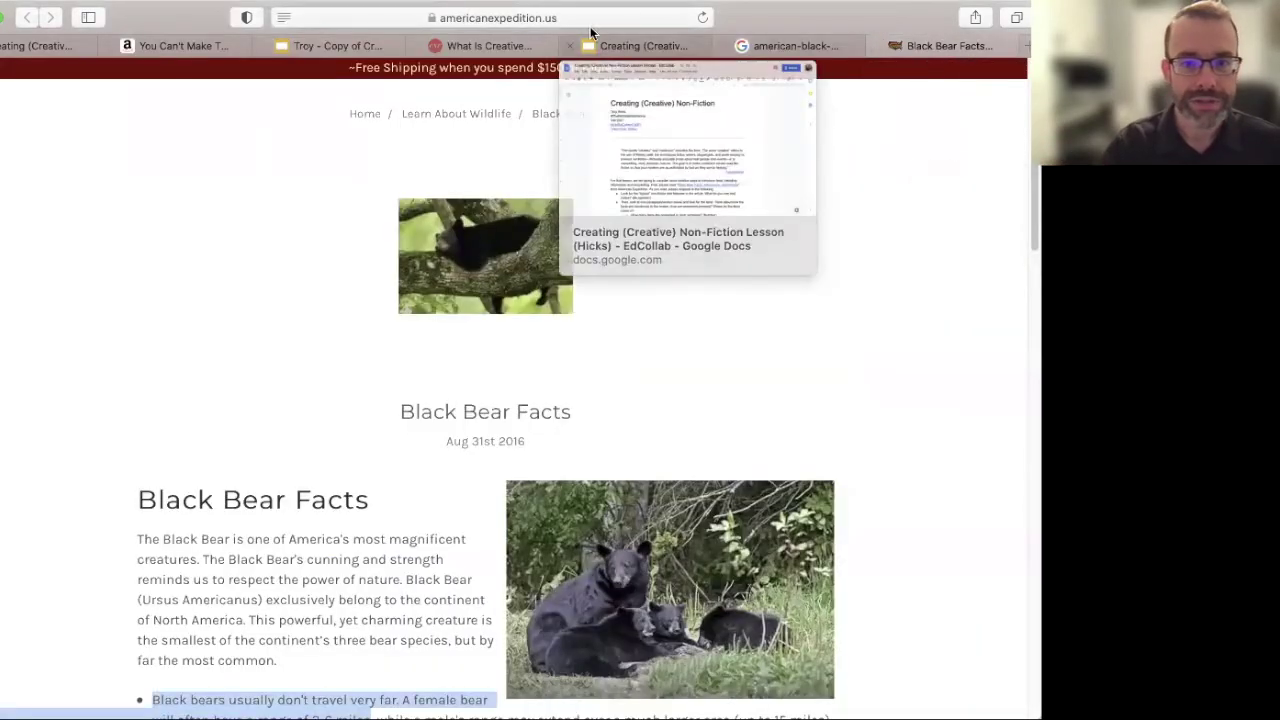
scroll(571, 198, down, 2)
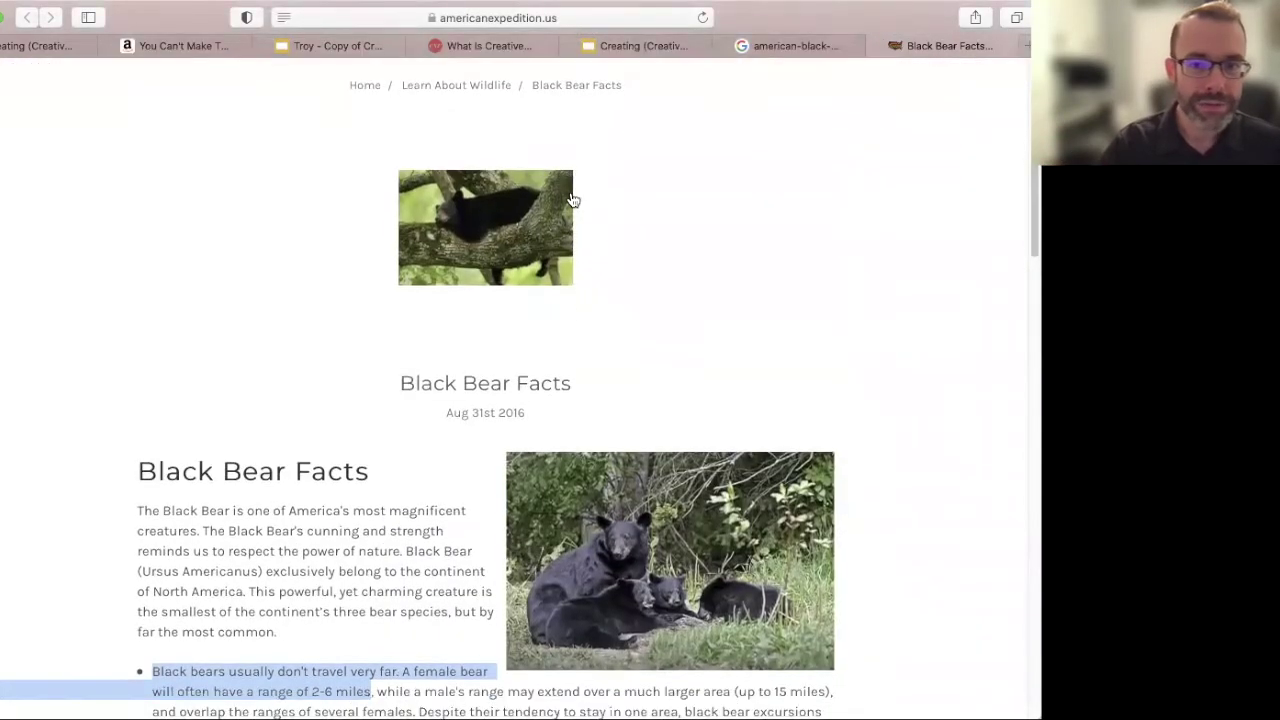
scroll(568, 196, up, 2)
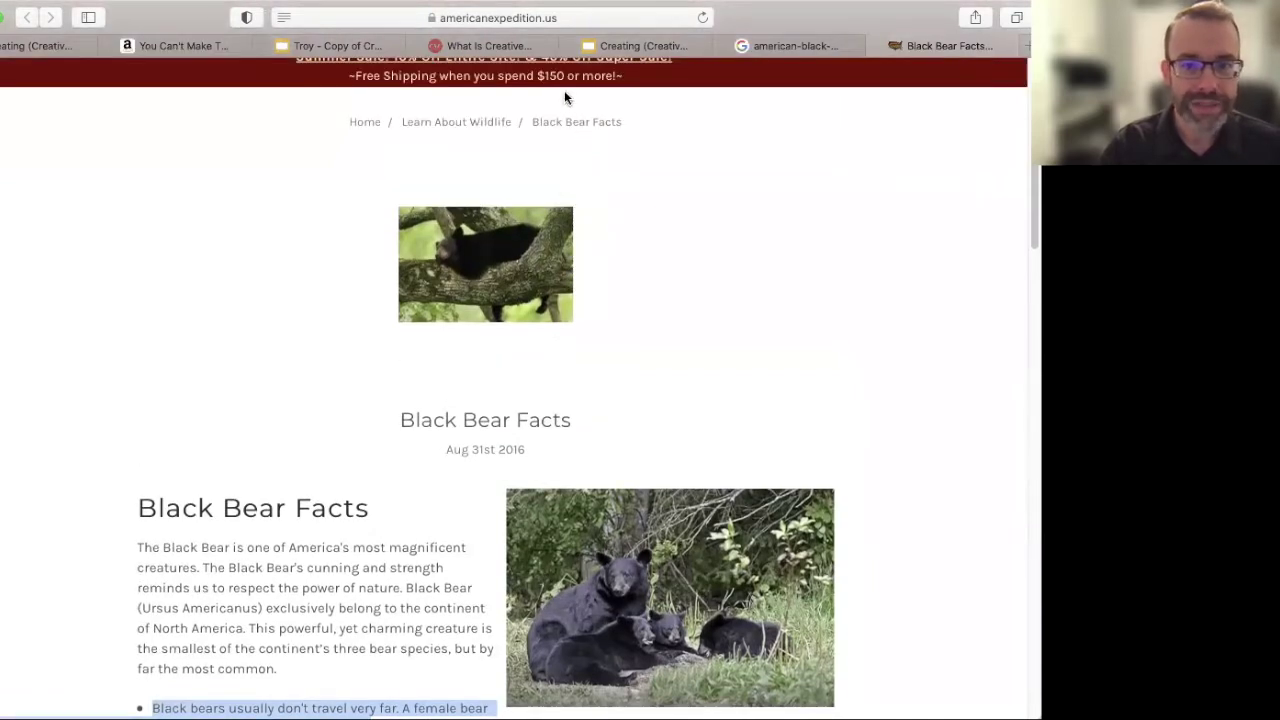
click(338, 45)
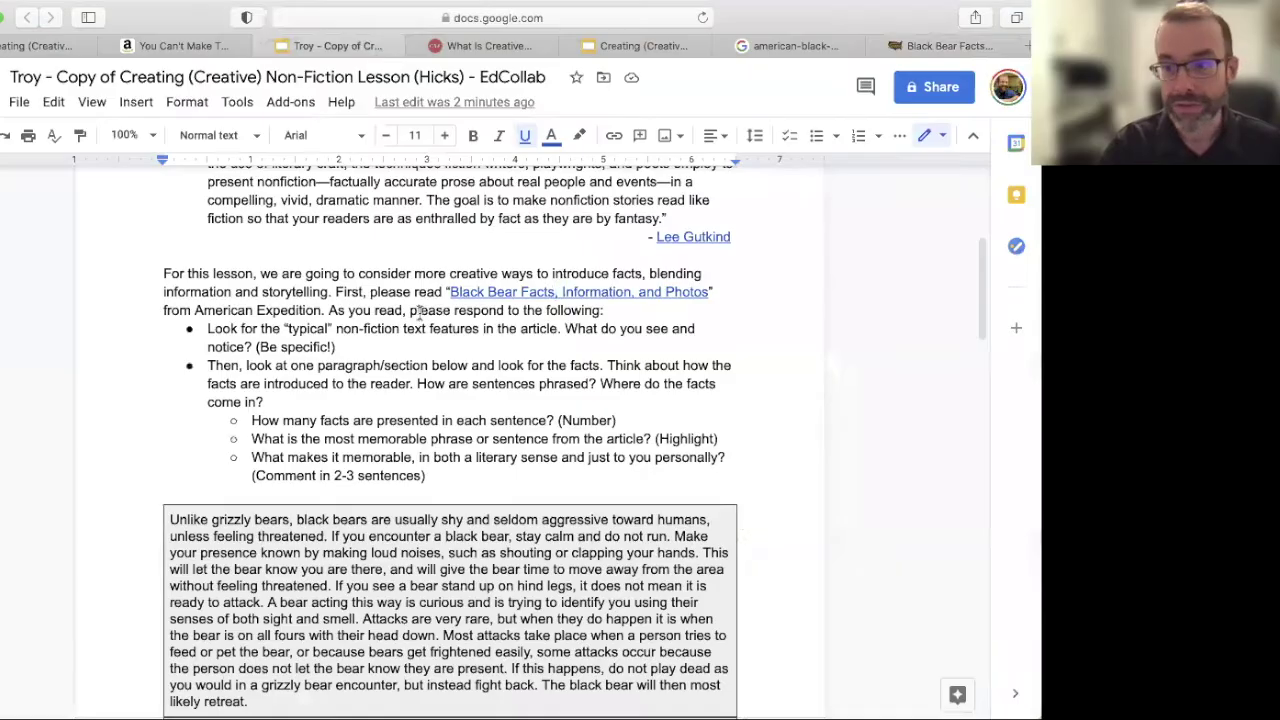
Step: Review the lesson's response prompts and boxed passages, selecting the text-features bullet and the bullet on how facts are introduced in turn
scroll(419, 304, down, 2)
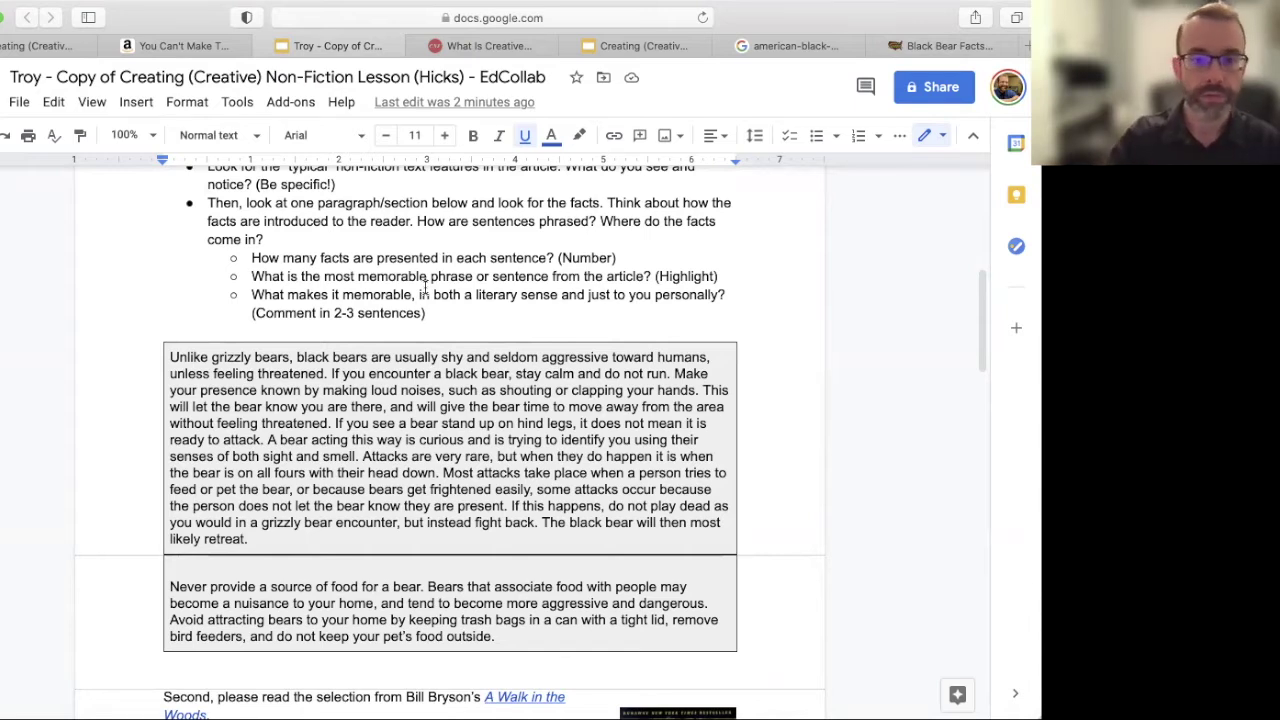
scroll(400, 290, up, 1)
drag(338, 218, 203, 200)
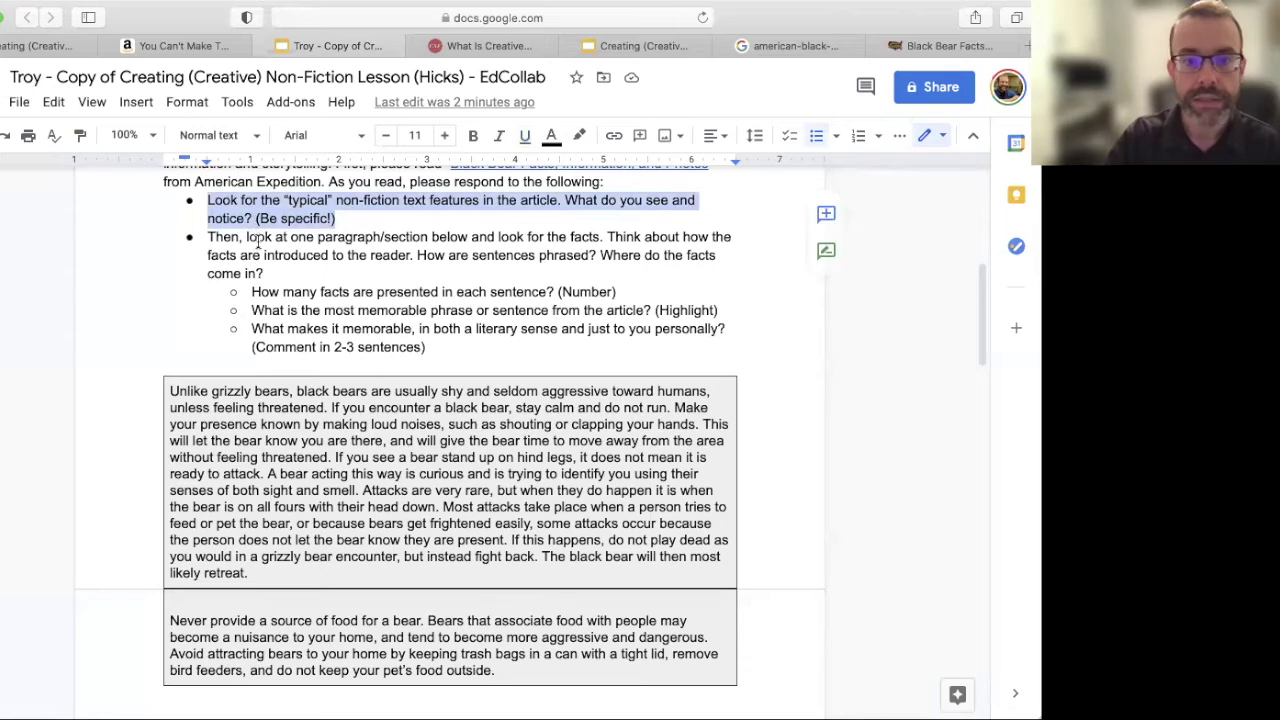
click(206, 237)
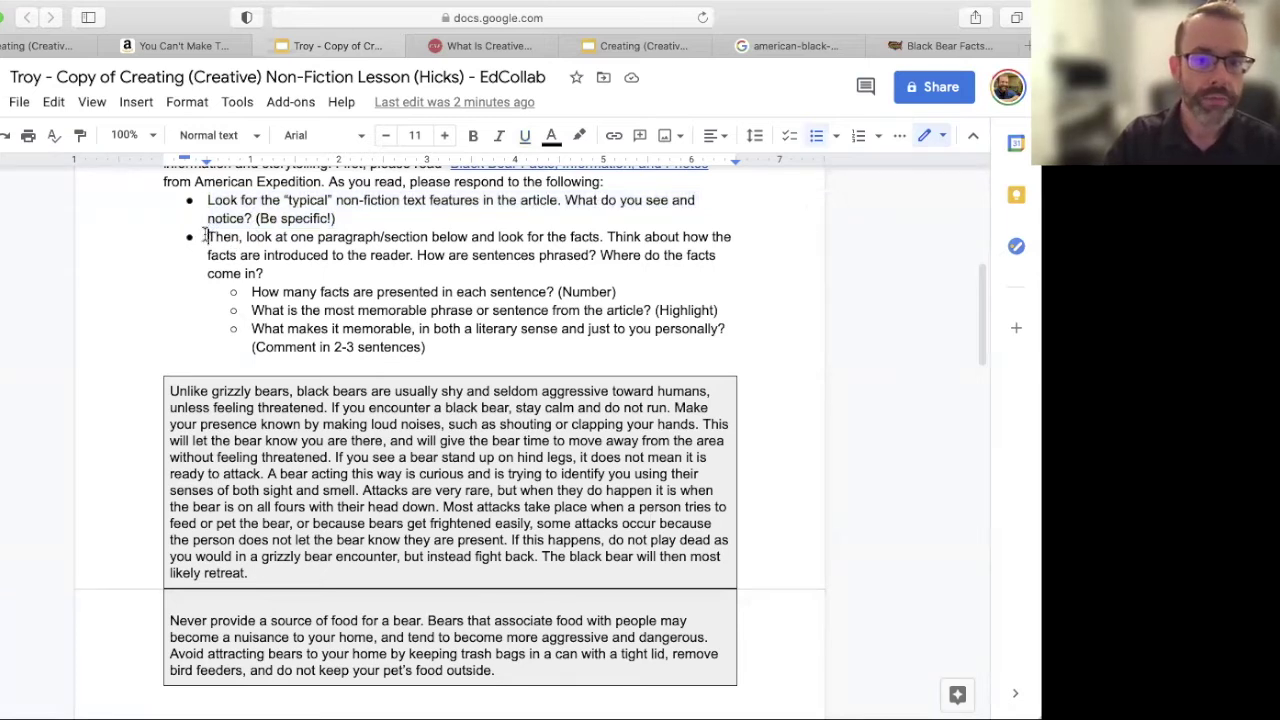
drag(206, 237, 340, 266)
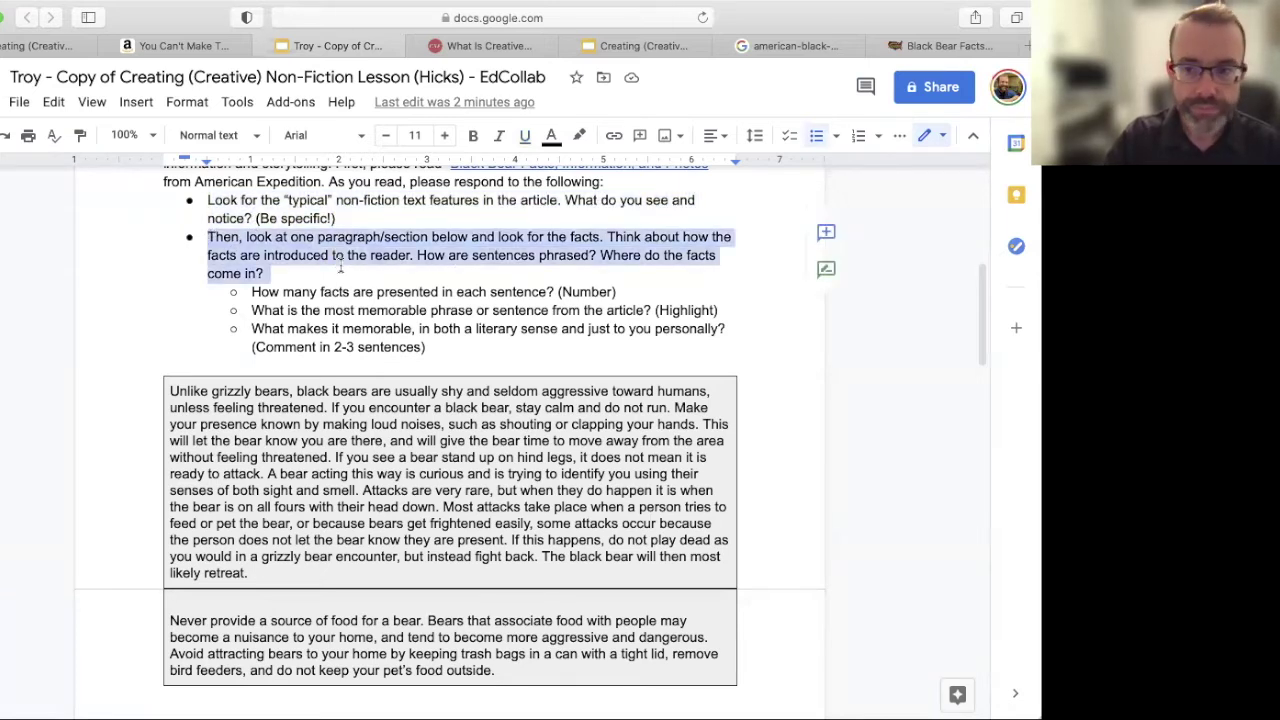
scroll(340, 266, down, 3)
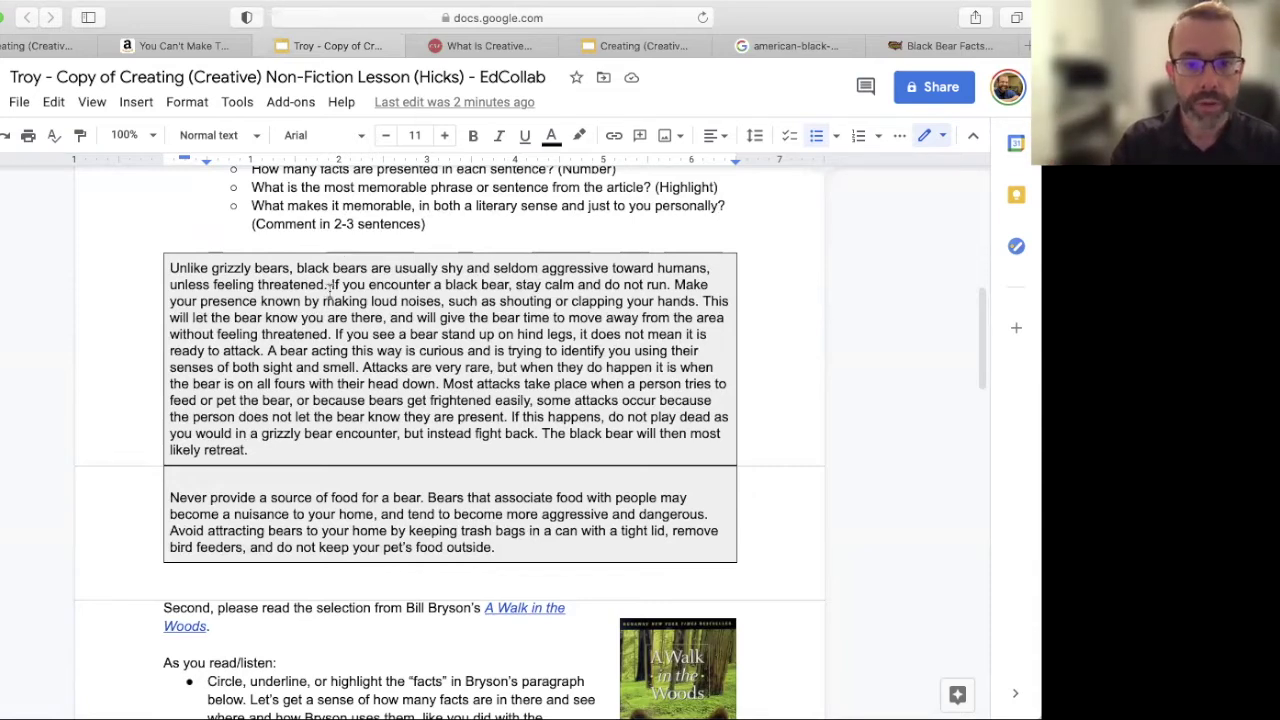
scroll(333, 298, up, 2)
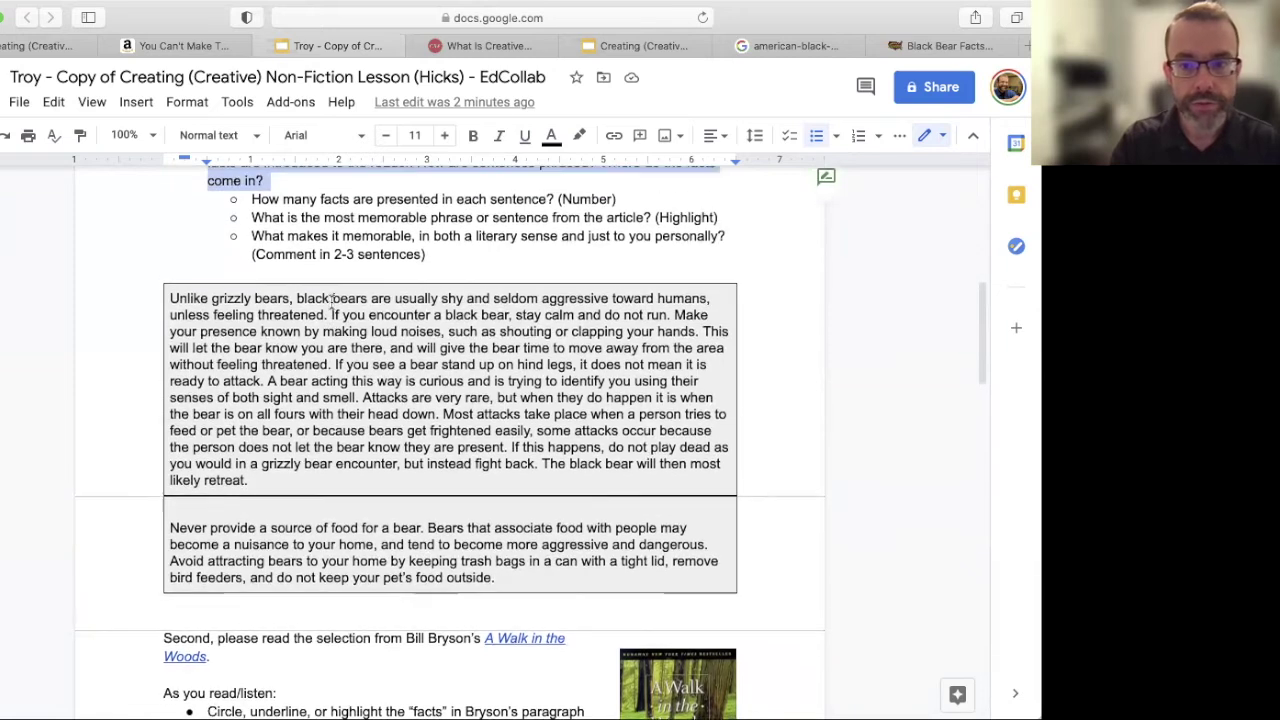
scroll(333, 301, up, 2)
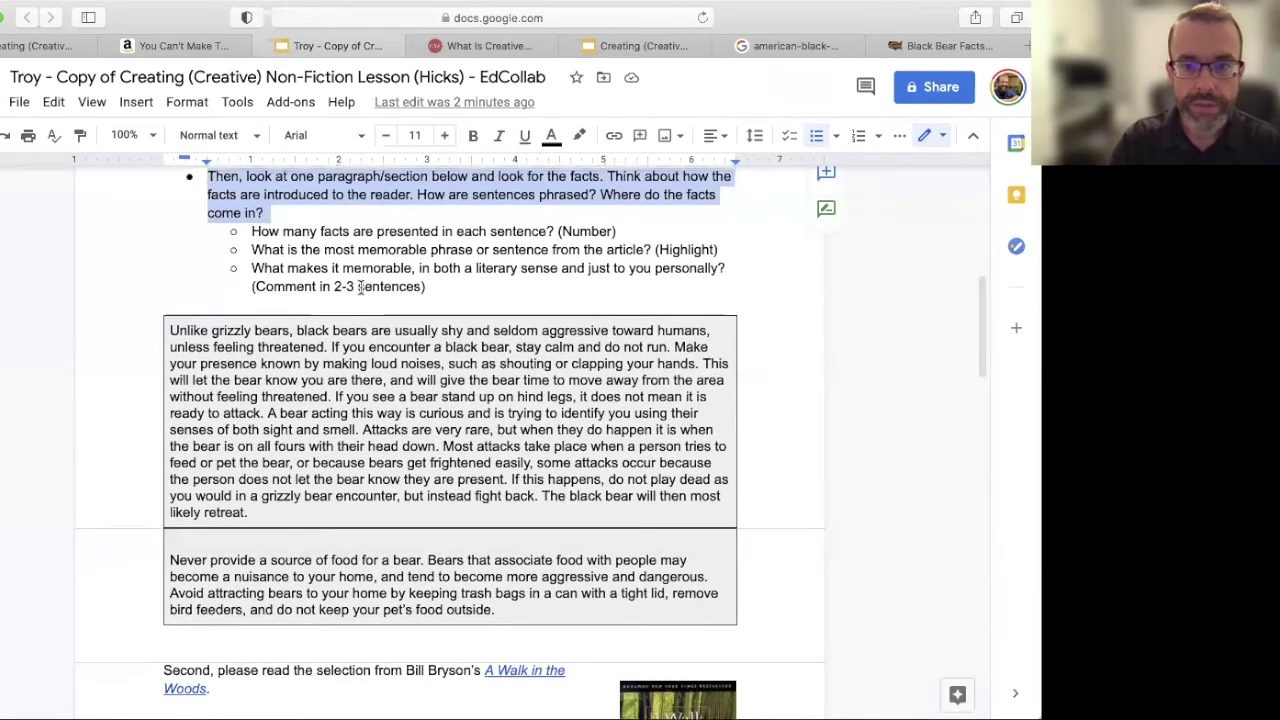
click(438, 286)
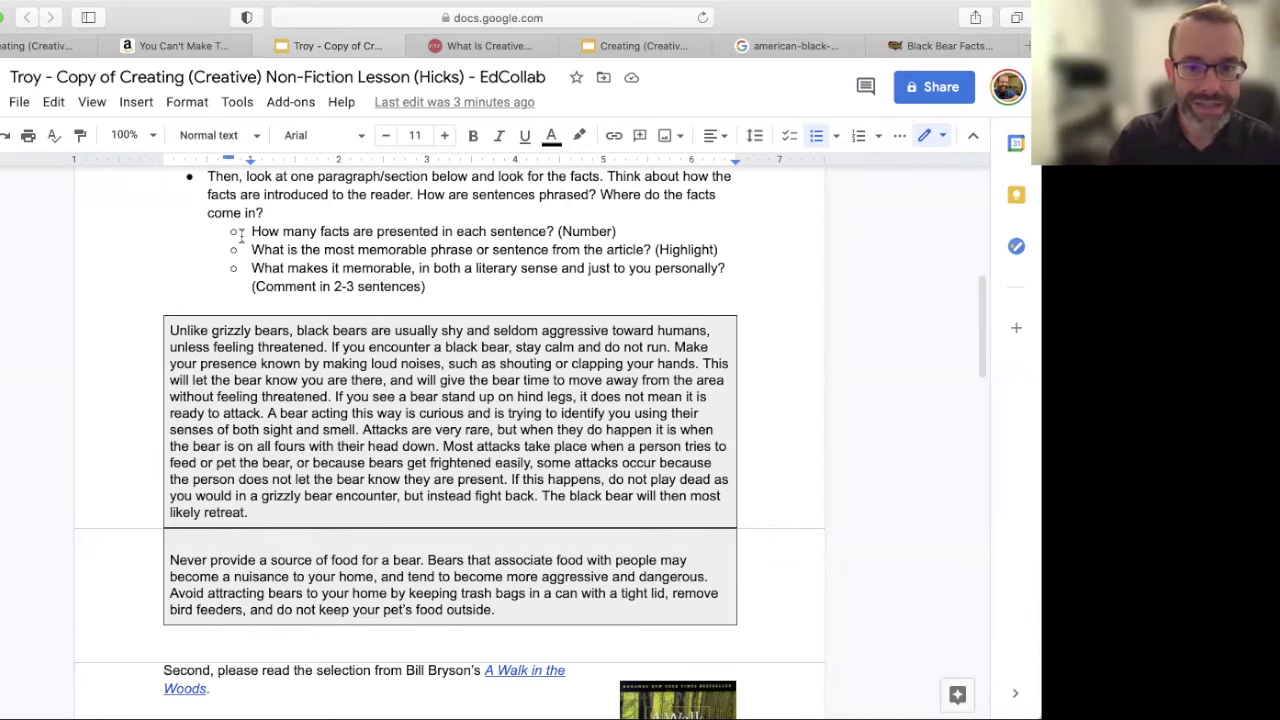
Step: Highlight the question "How many facts are presented in each sentence? (Number)" in bright green
drag(250, 231, 695, 225)
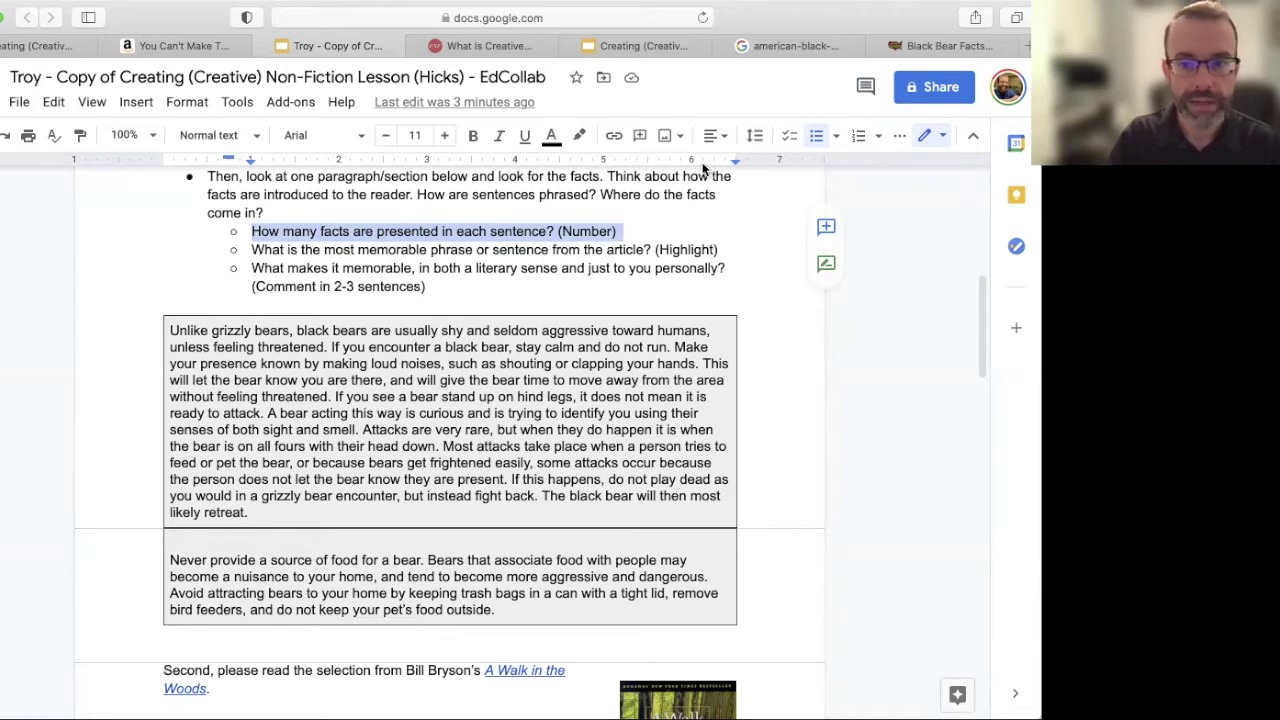
click(579, 135)
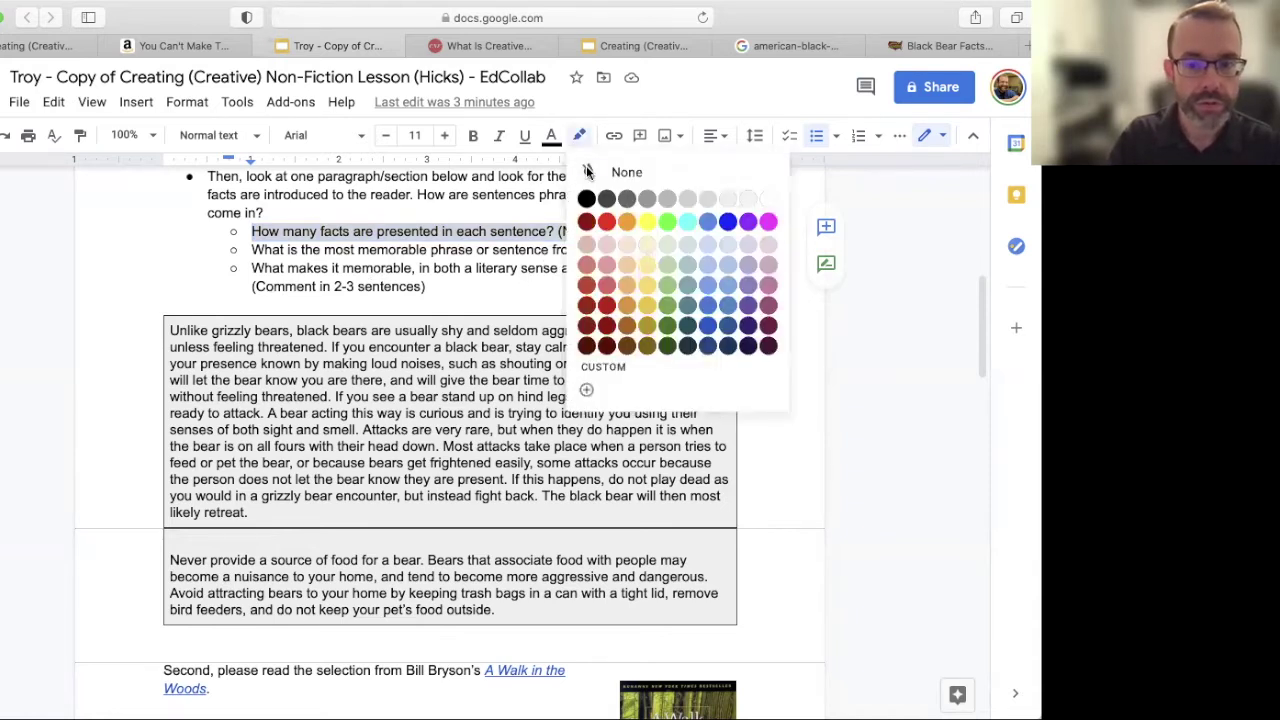
click(667, 222)
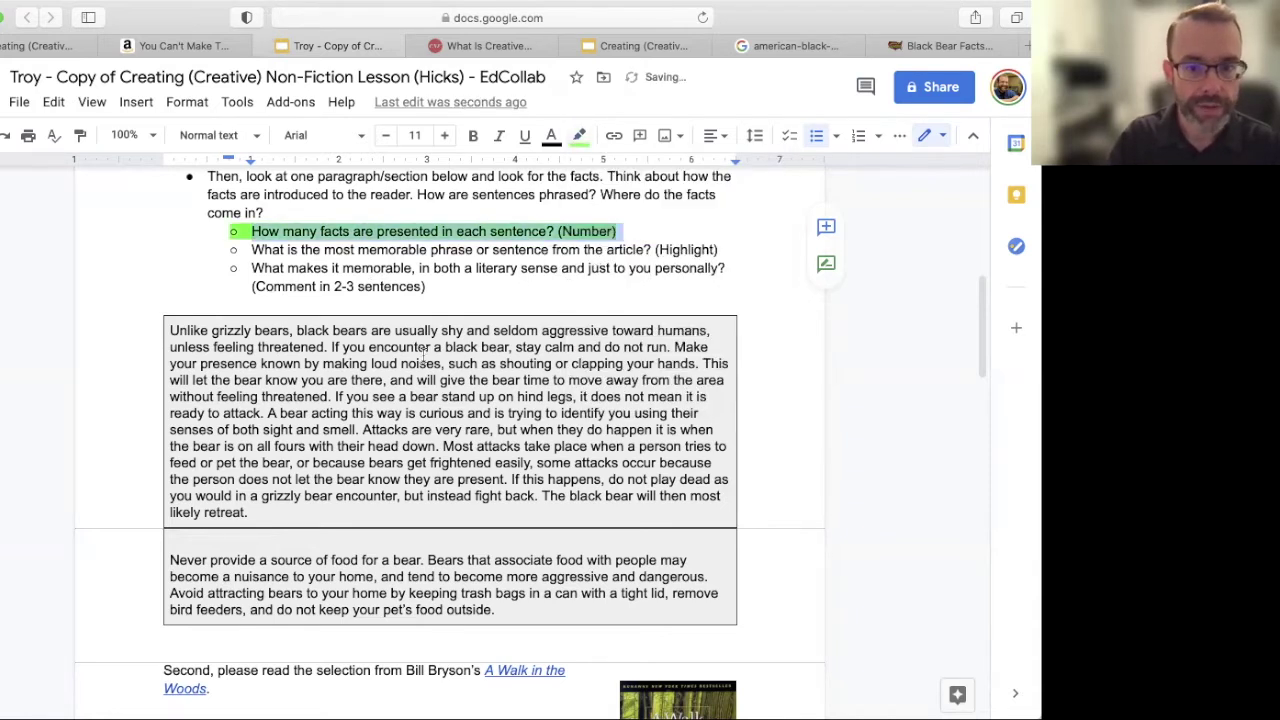
Step: Highlight both clauses of the first boxed passage's opening sentence, from "Unlike grizzly bears" to "unless feeling threatened", in bright green
click(170, 330)
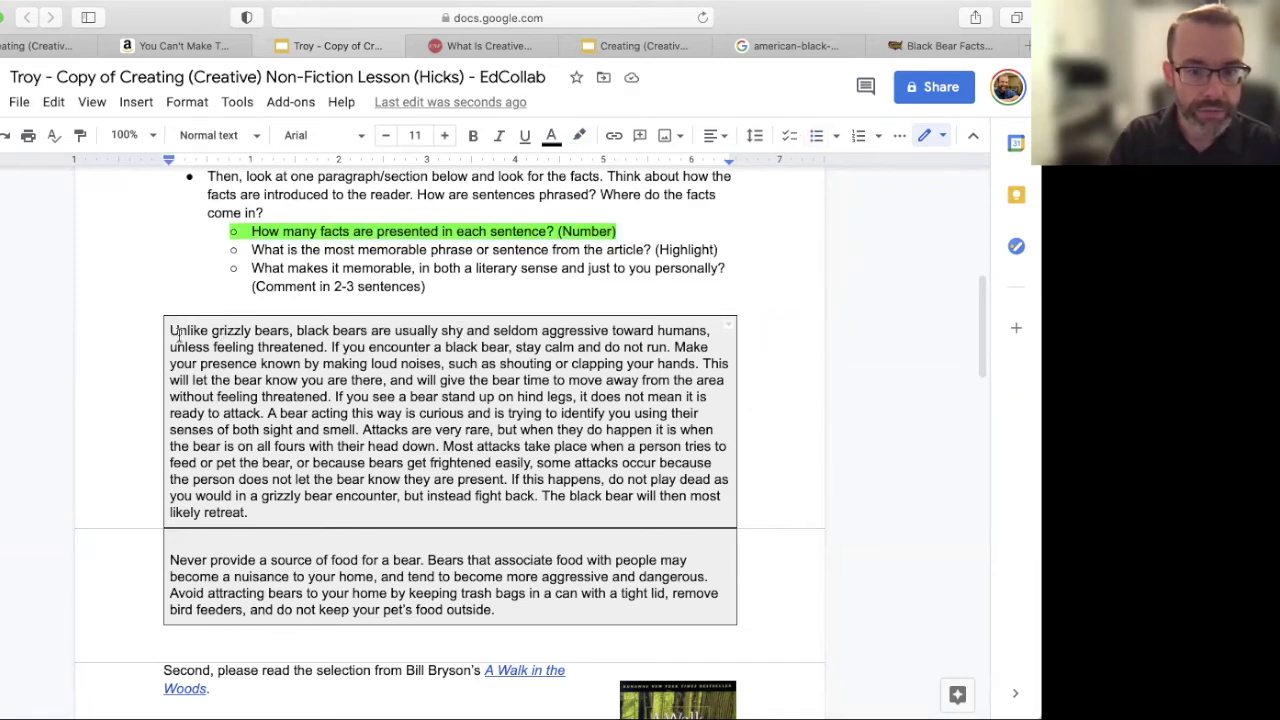
drag(171, 331, 705, 332)
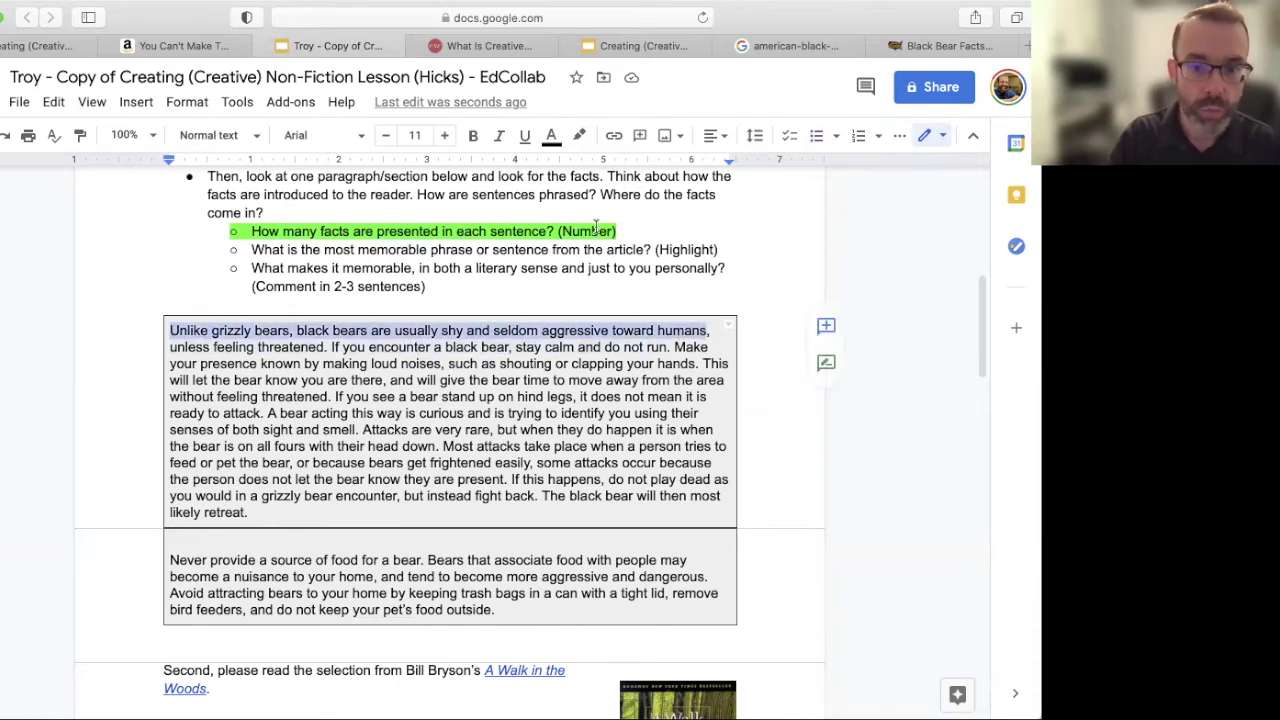
click(579, 136)
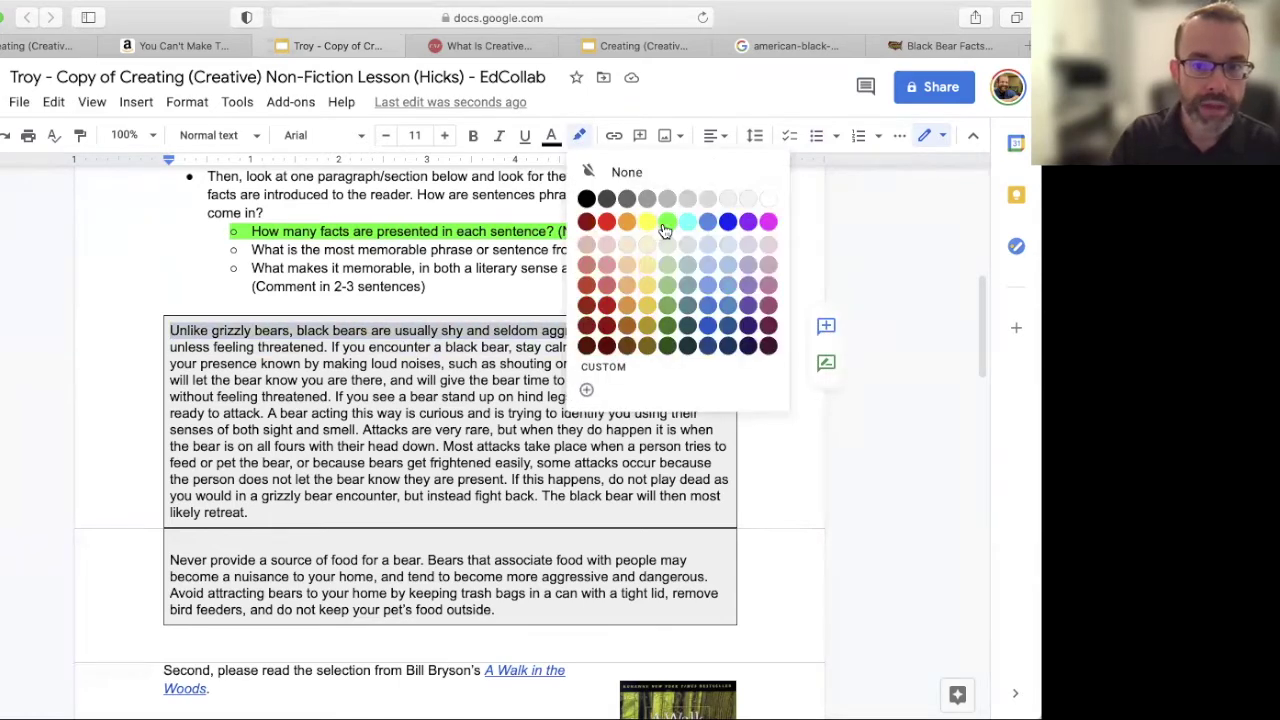
click(666, 222)
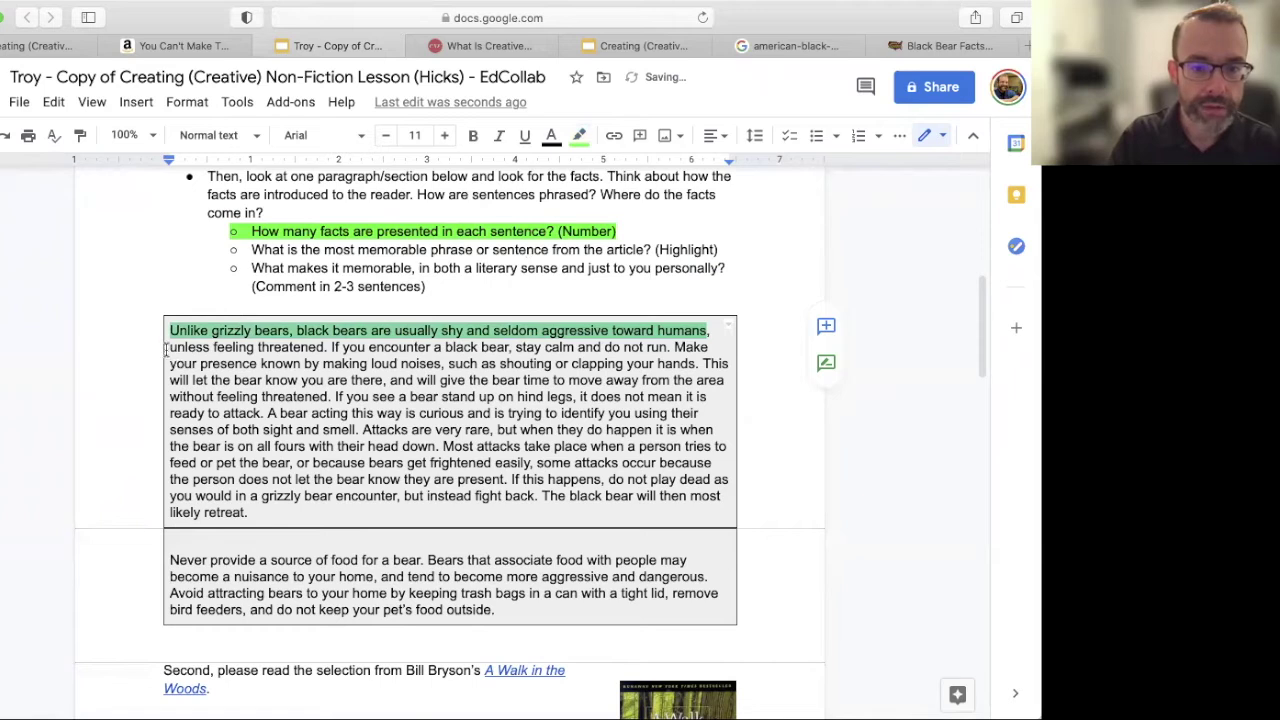
drag(168, 347, 321, 347)
click(579, 135)
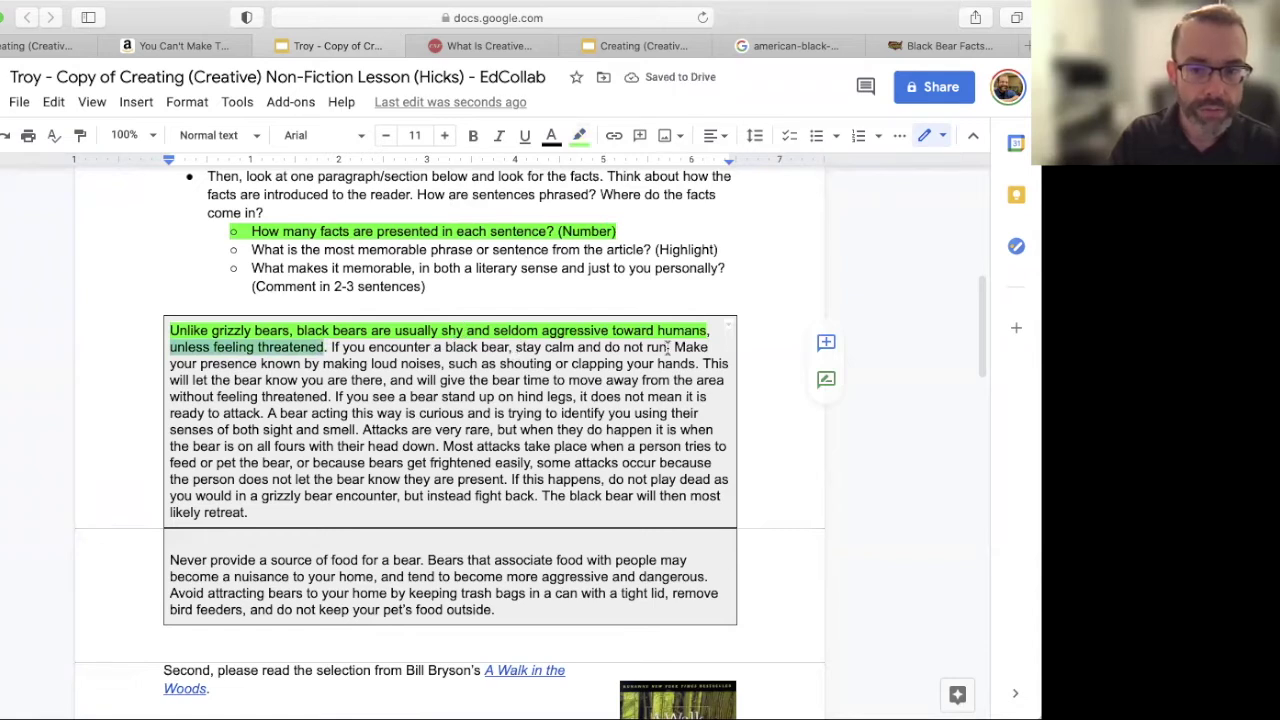
Step: Add the comment "2" to the first boxed passage's opening sentence, from "Unlike grizzly bears" to "unless feeling threatened"
drag(668, 347, 332, 347)
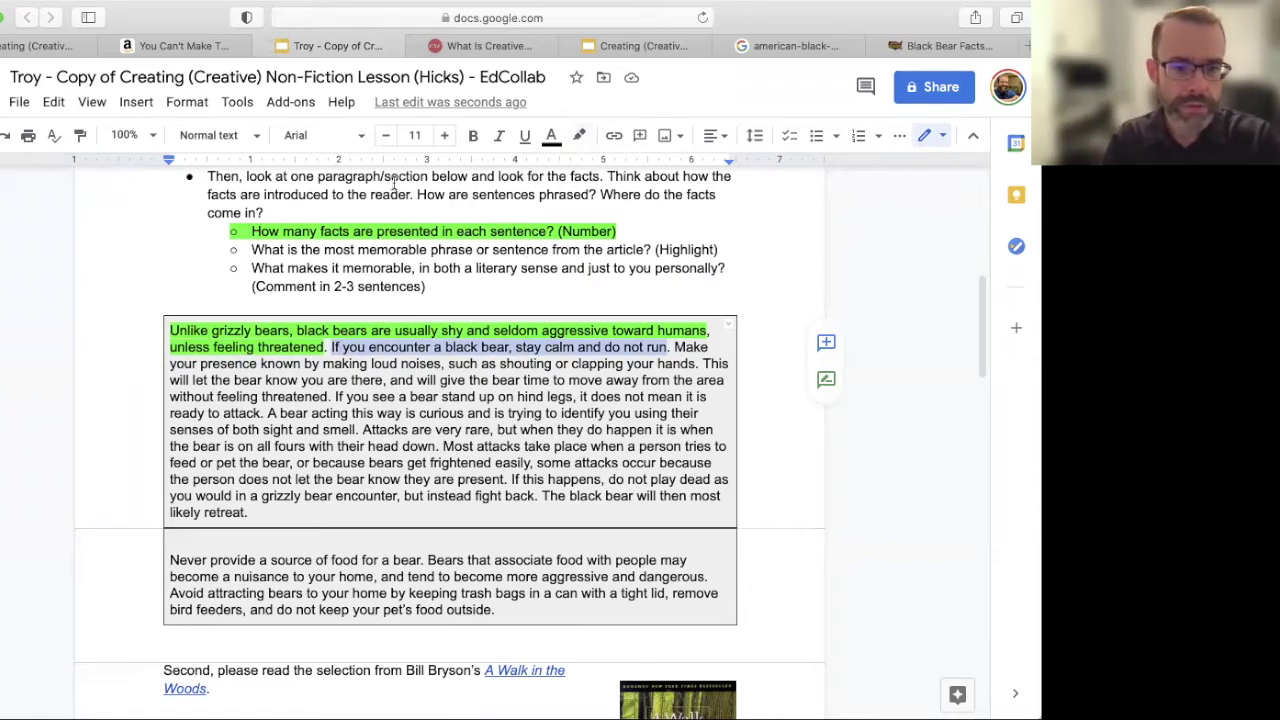
drag(324, 348, 214, 335)
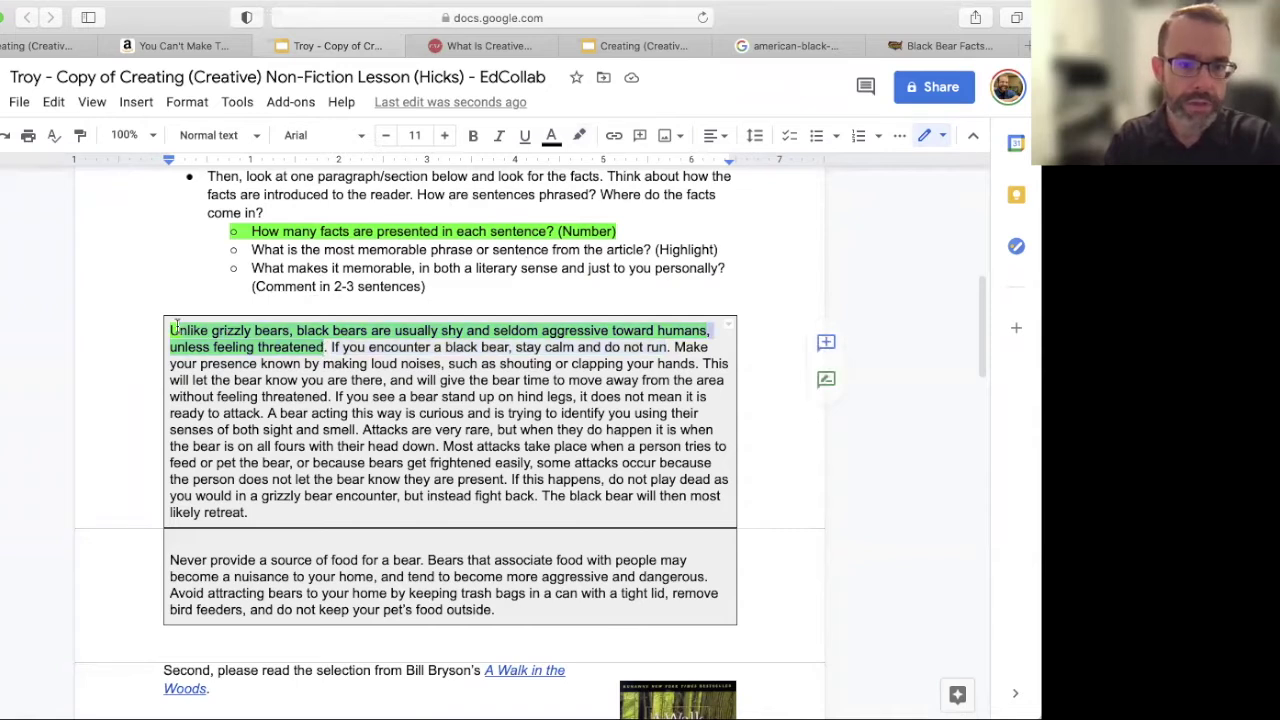
click(826, 342)
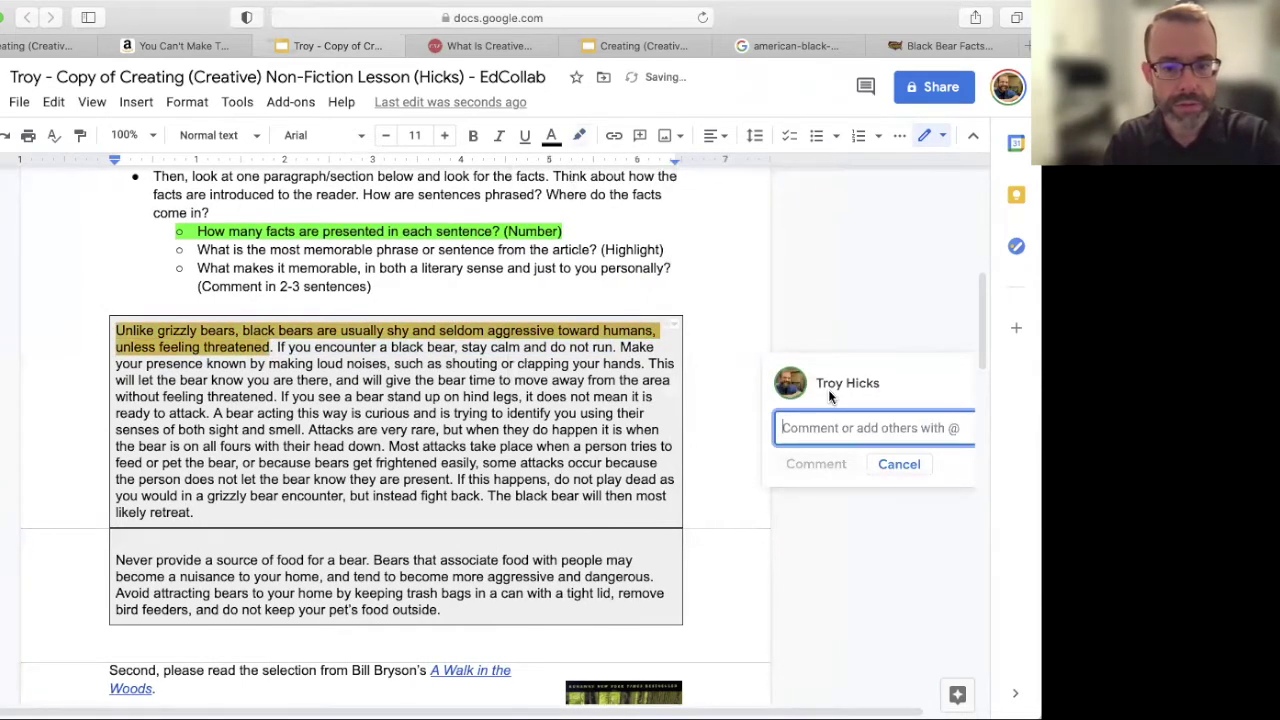
text(@)
key(BackSpace)
text(2)
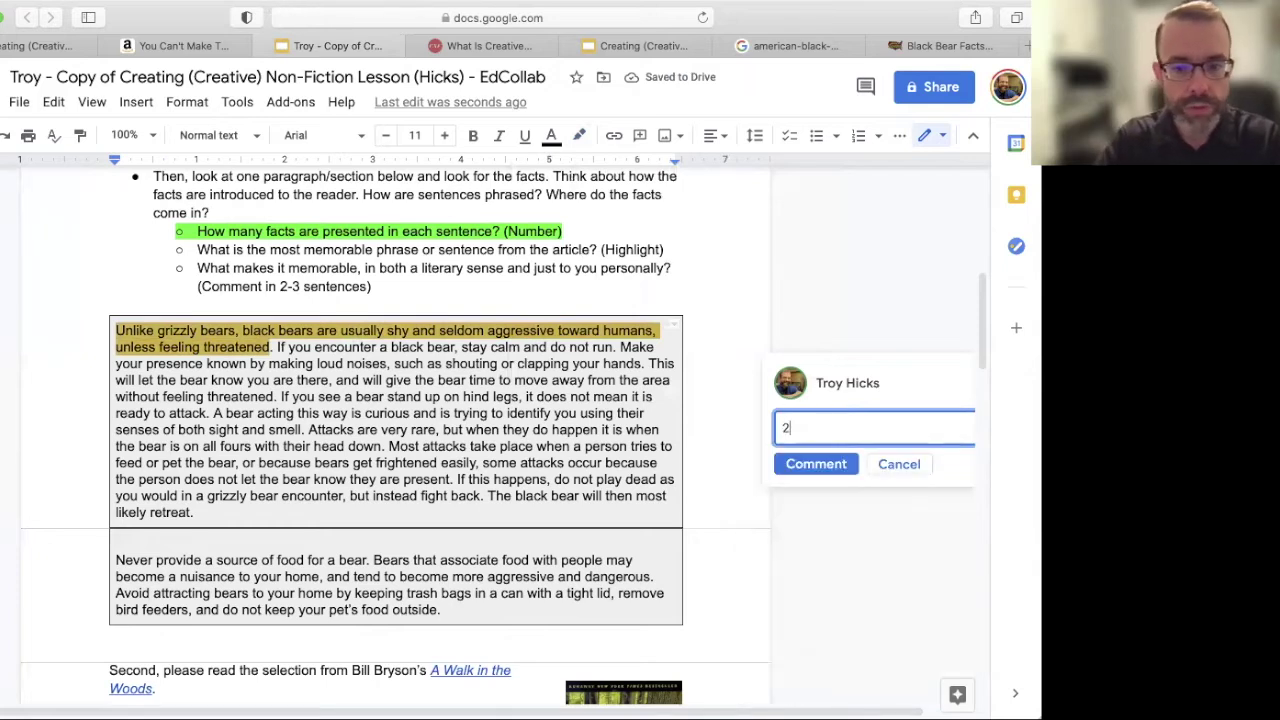
click(800, 466)
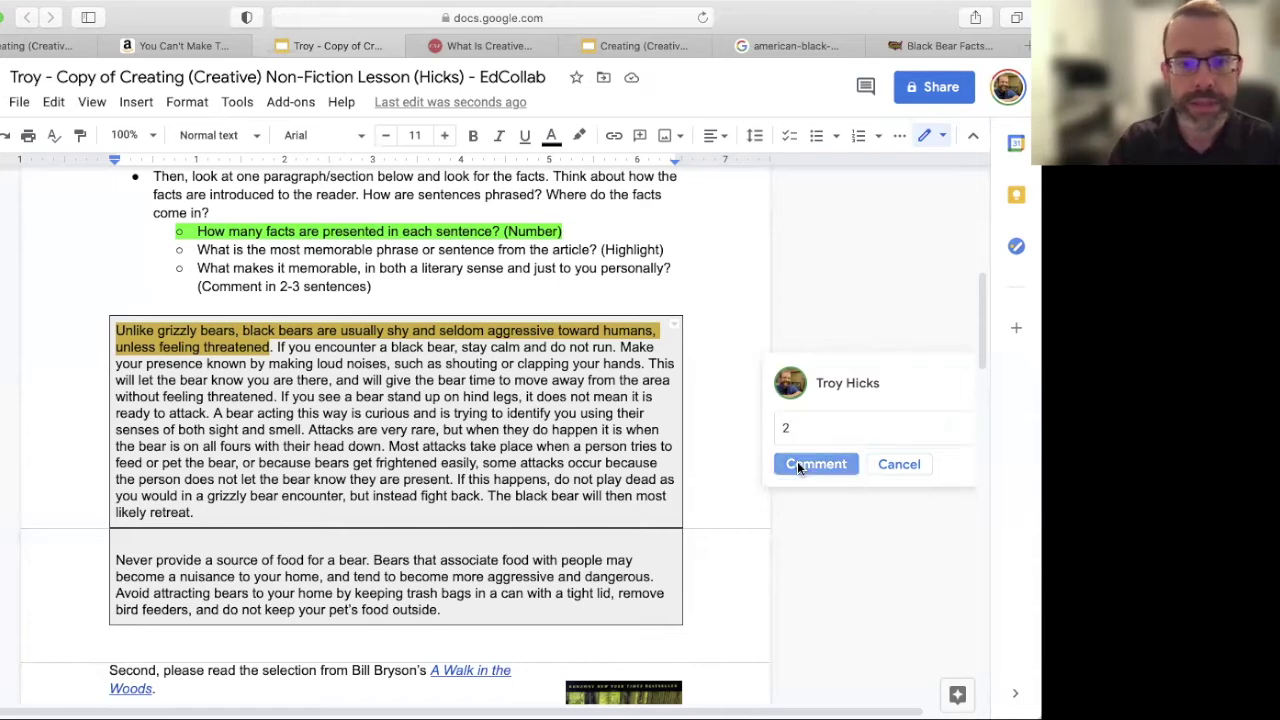
Step: Answer the memorable-phrase question by highlighting "Attacks are very rare" through "with their head down" in cyan in the first boxed passage
triple_click(379, 249)
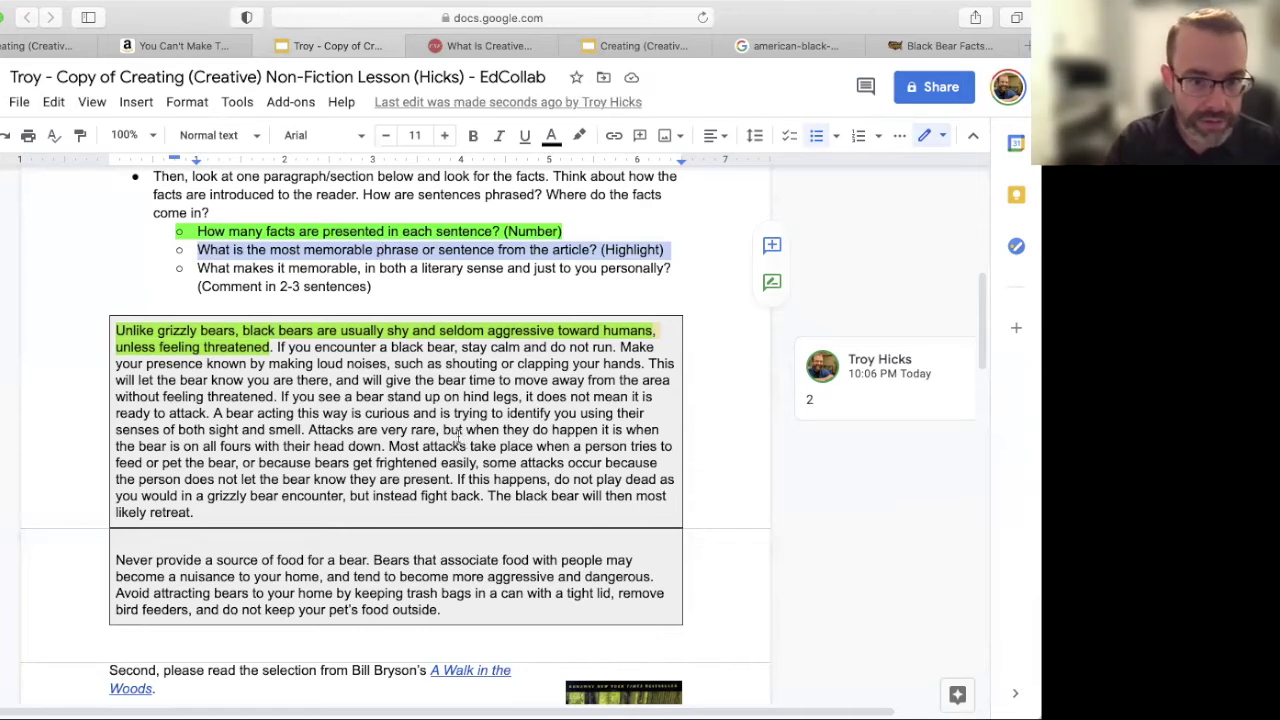
drag(306, 430, 380, 448)
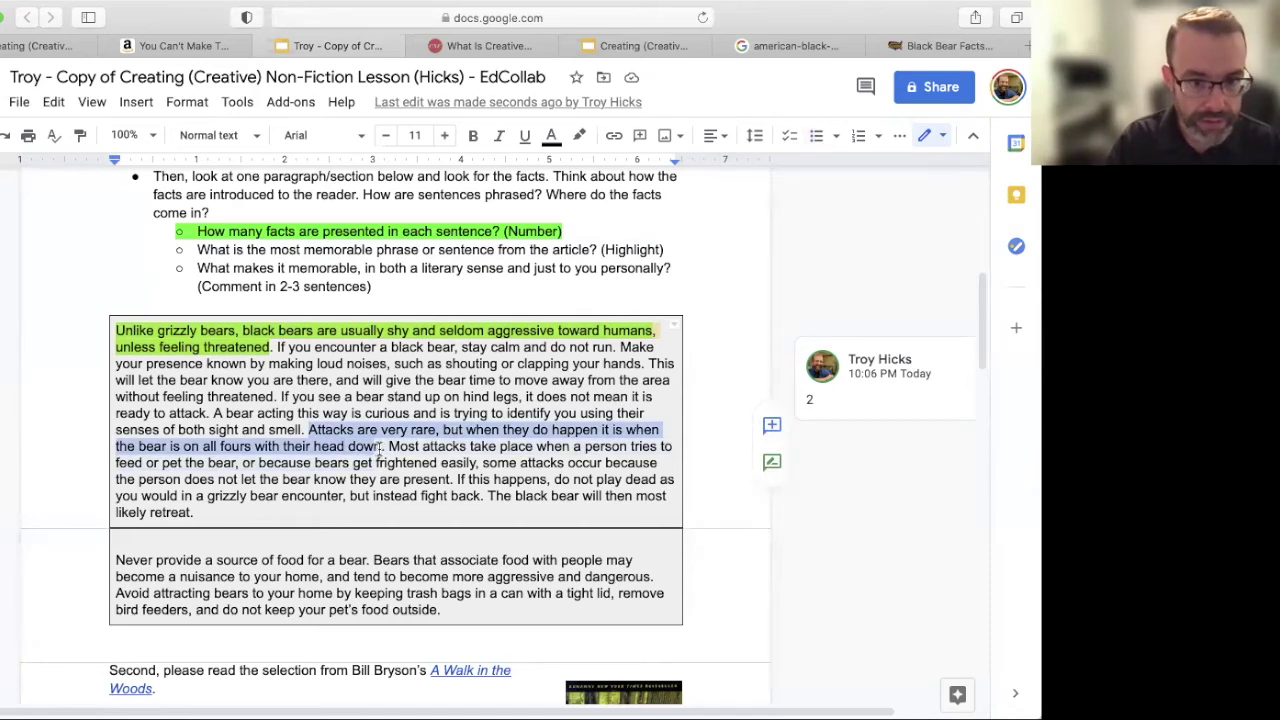
drag(380, 447, 307, 430)
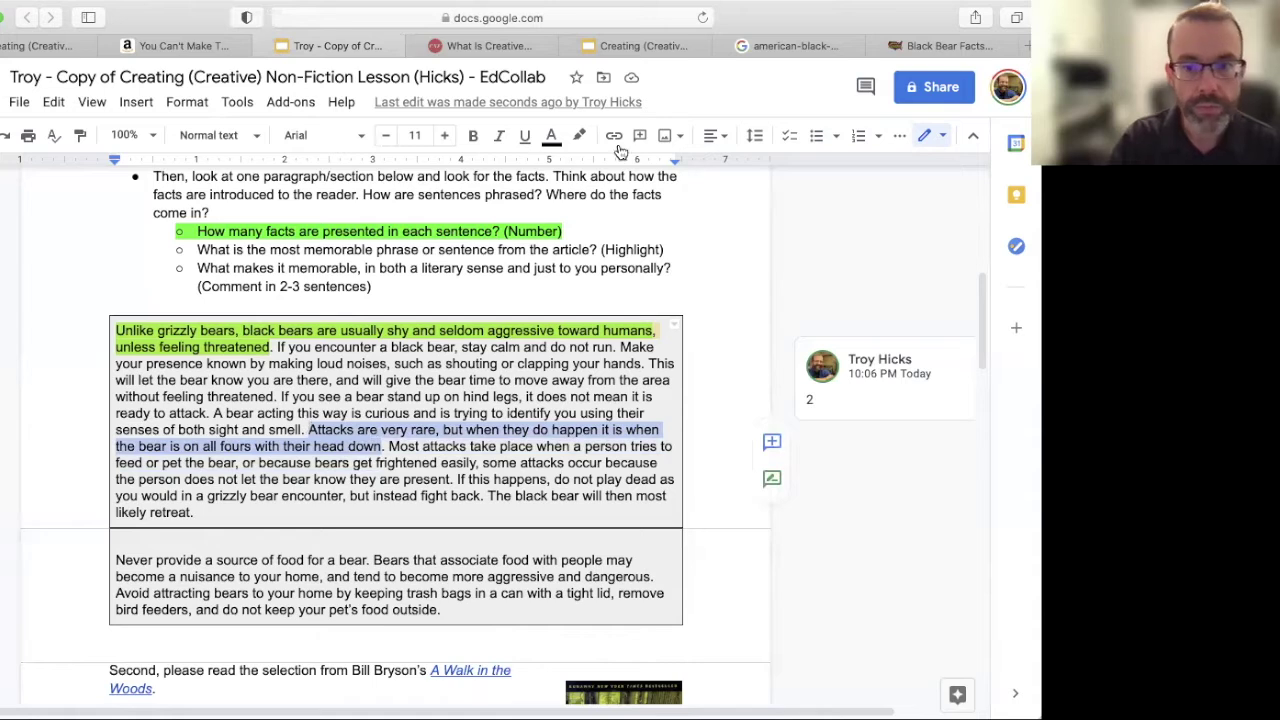
click(579, 135)
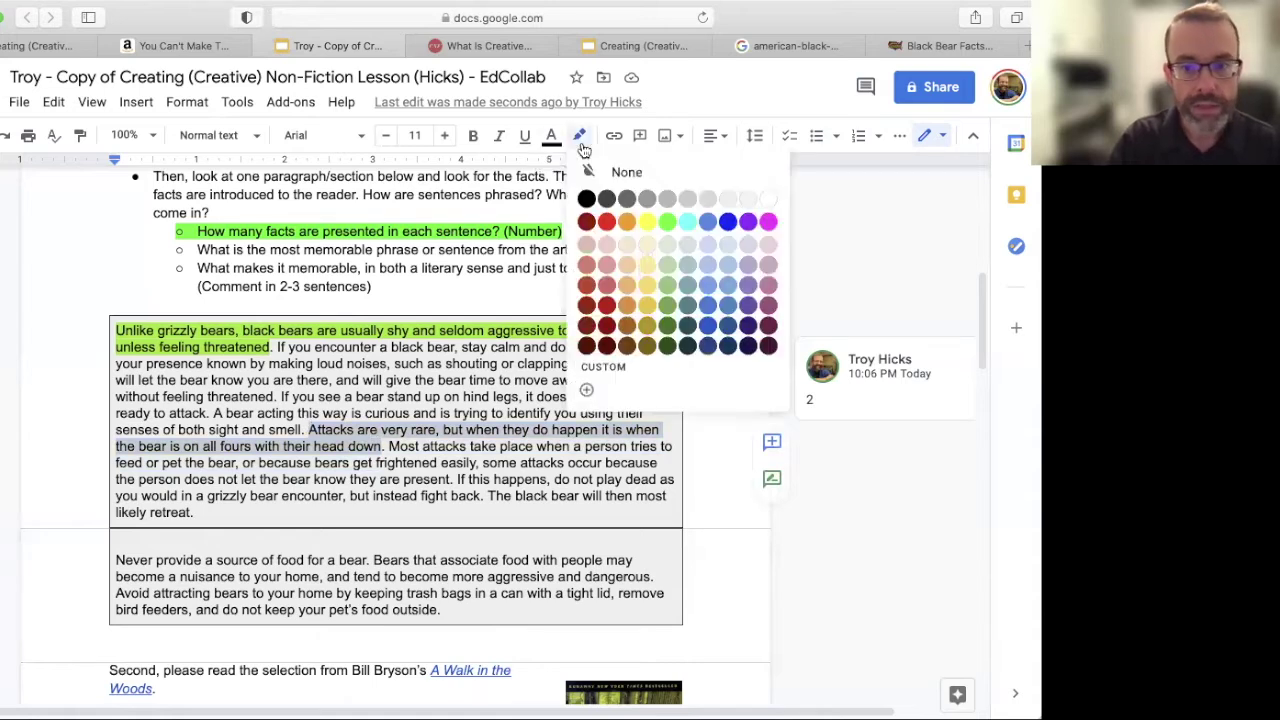
click(687, 222)
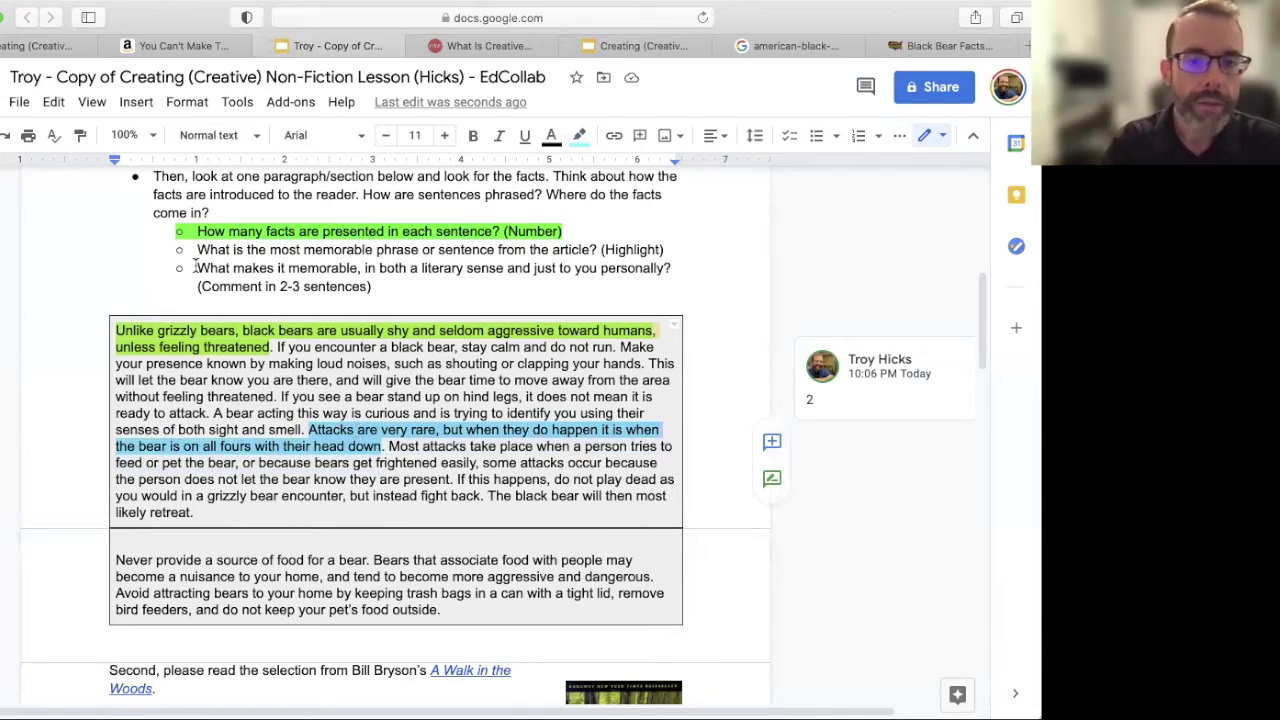
Step: Relate the "What makes it memorable" question to the cyan sentence, and review the instructions for the Bill Bryson reading
drag(196, 267, 407, 290)
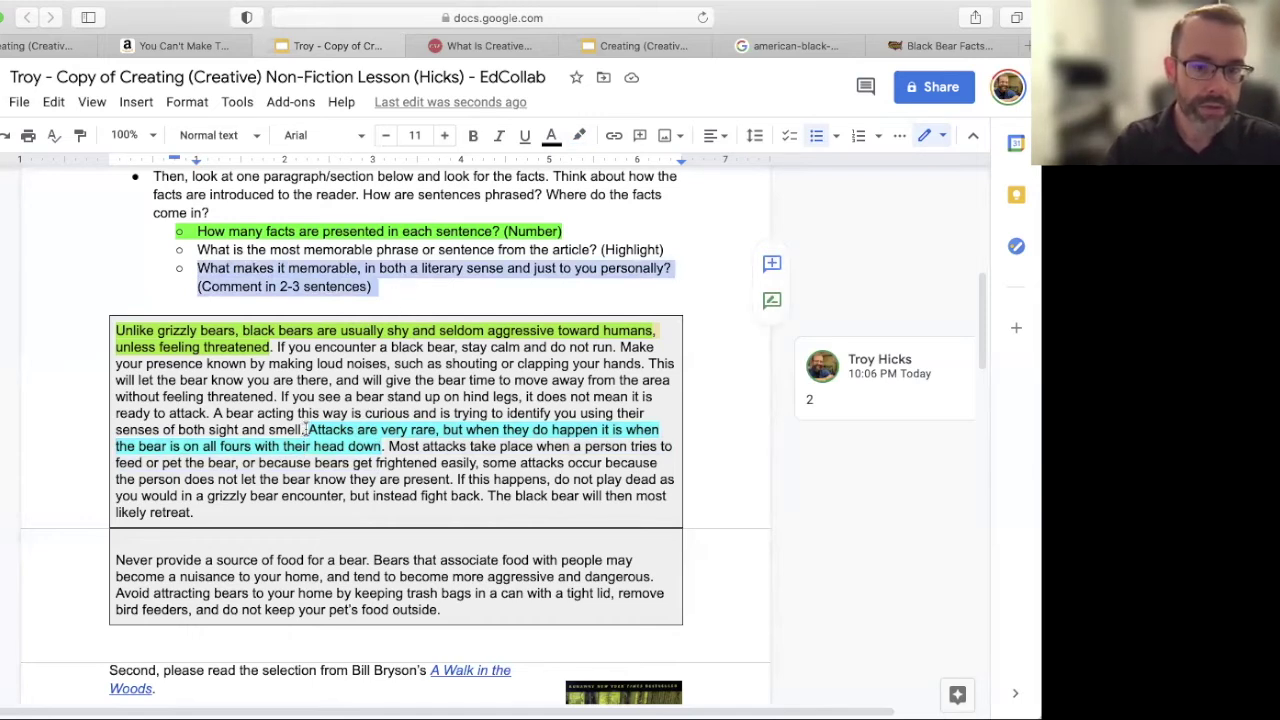
drag(305, 430, 381, 448)
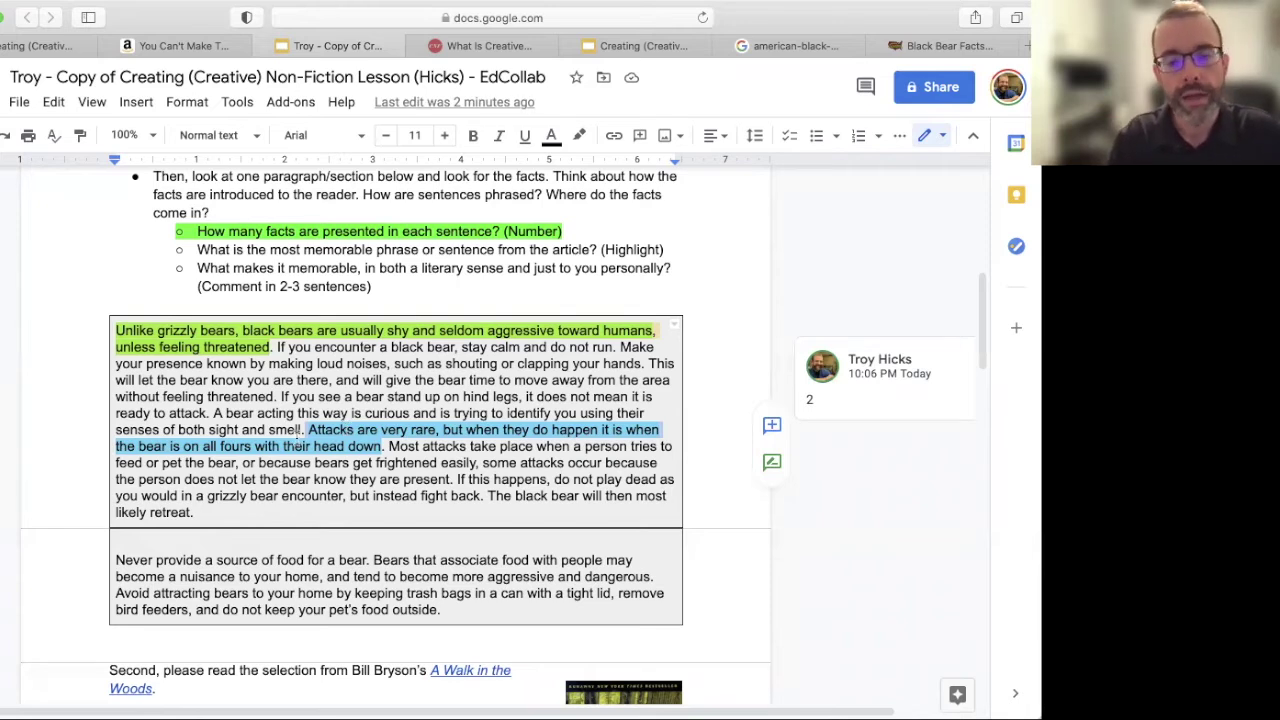
scroll(298, 440, down, 1)
scroll(298, 440, down, 6)
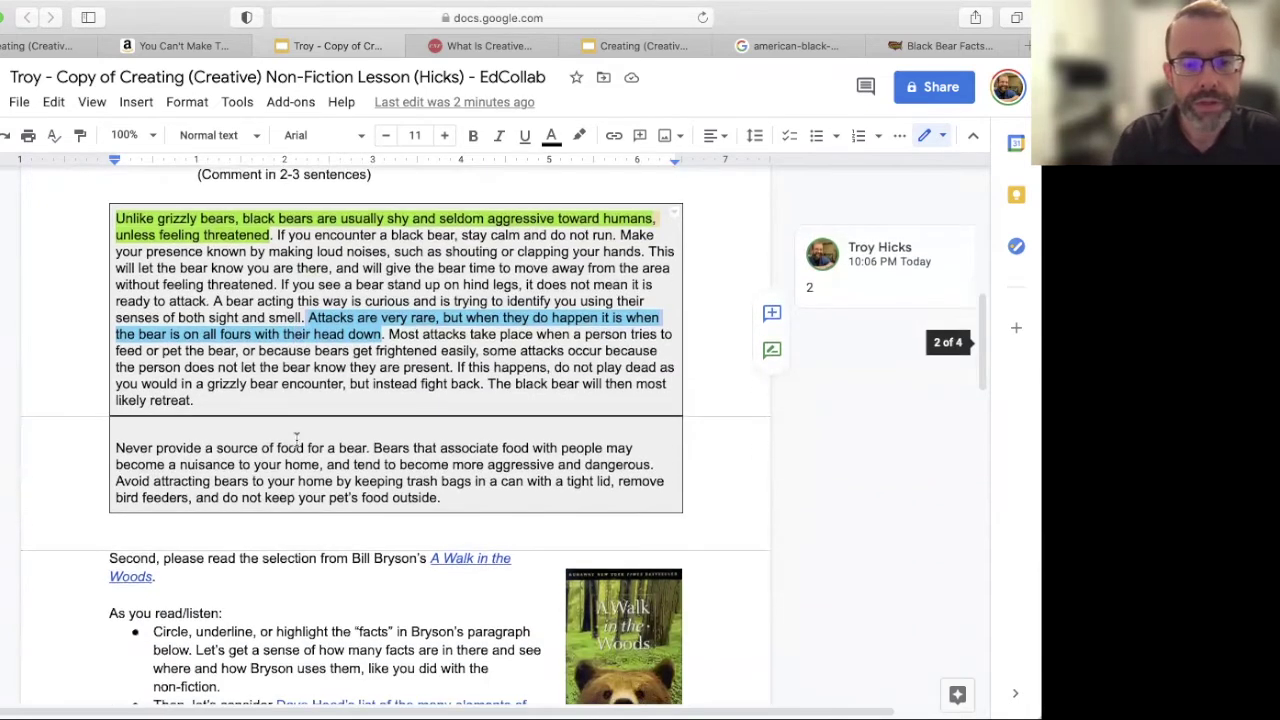
scroll(289, 440, down, 3)
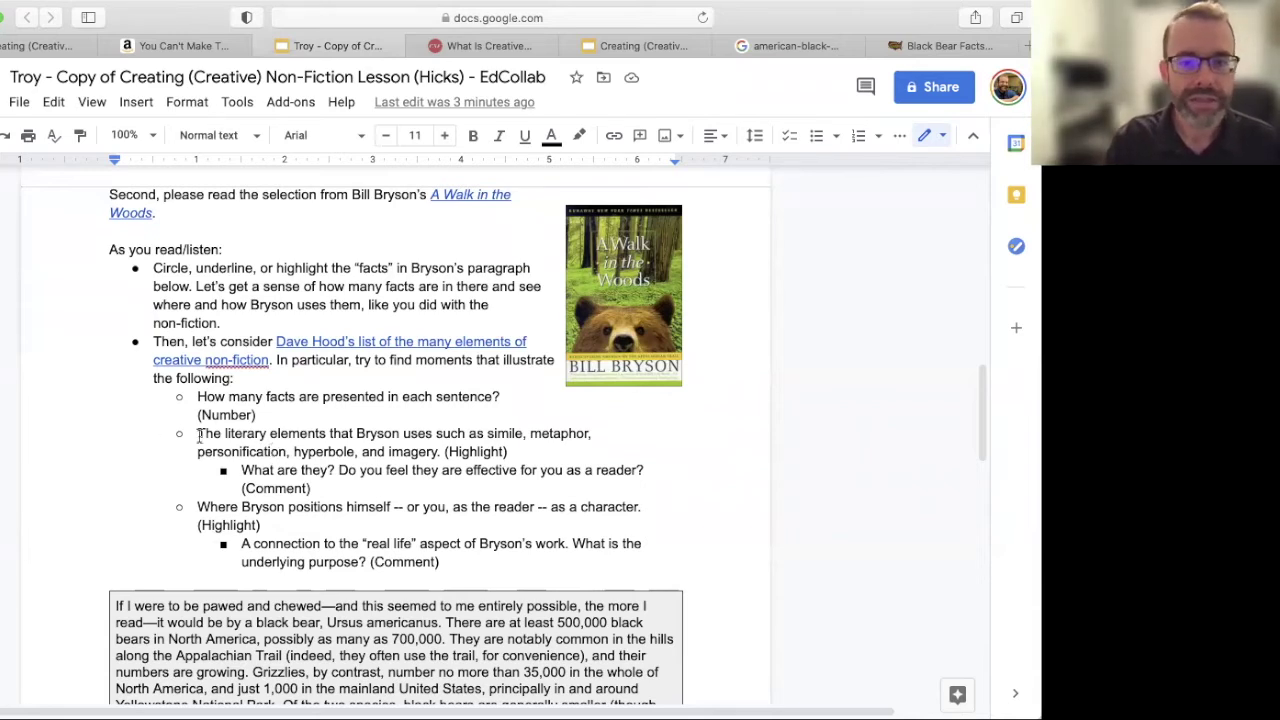
Step: Open the linked "A Walk in the Woods" excerpt on Literary Hub and skim its opening paragraphs
click(483, 194)
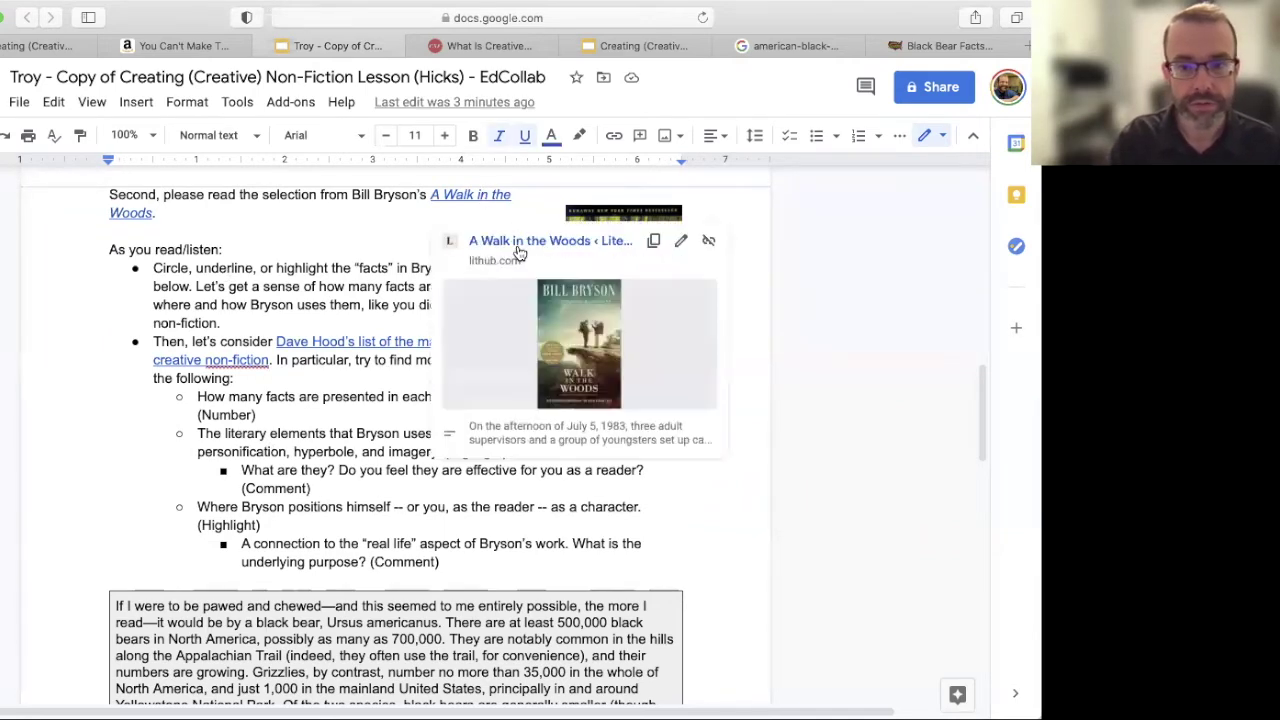
click(520, 244)
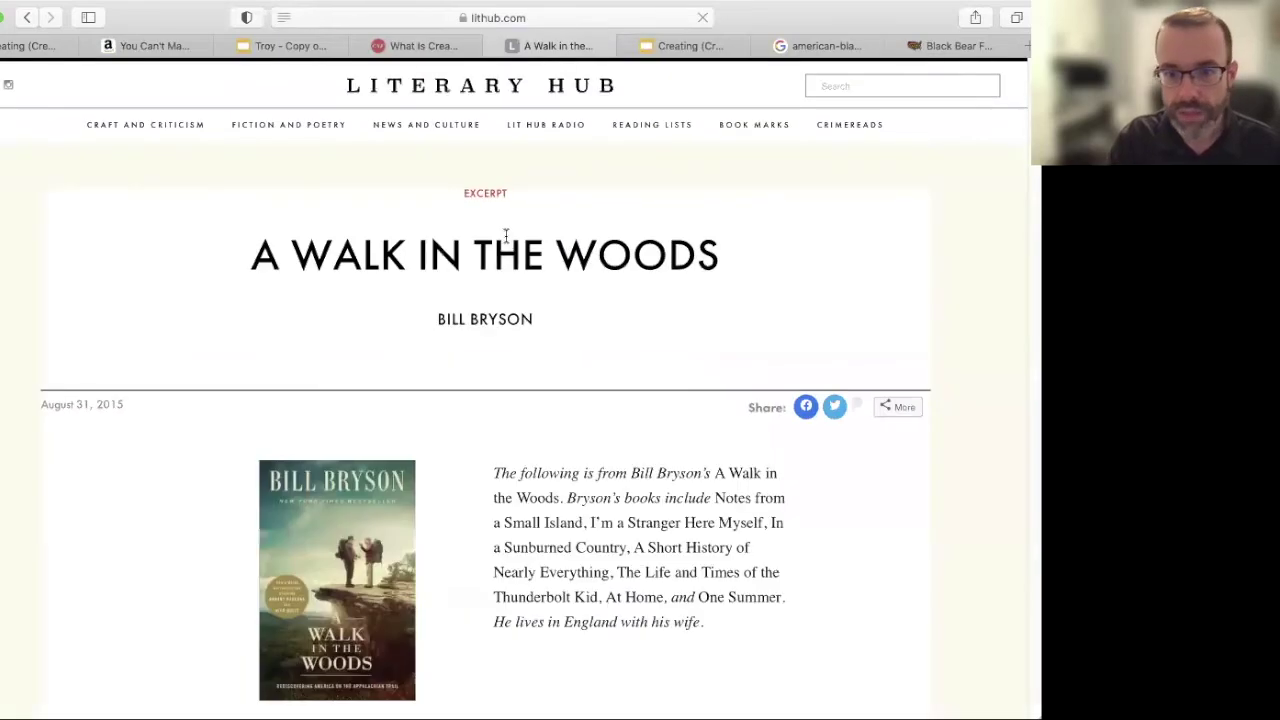
scroll(505, 240, down, 3)
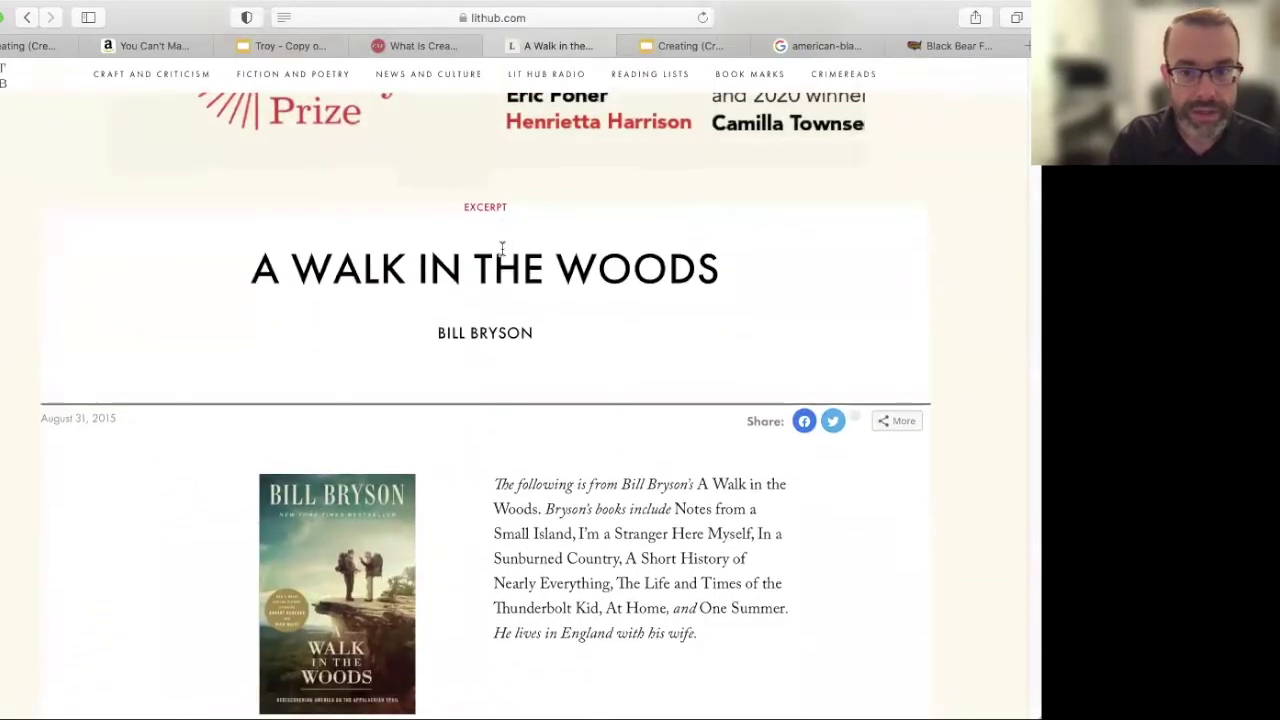
scroll(503, 246, down, 5)
scroll(501, 248, down, 5)
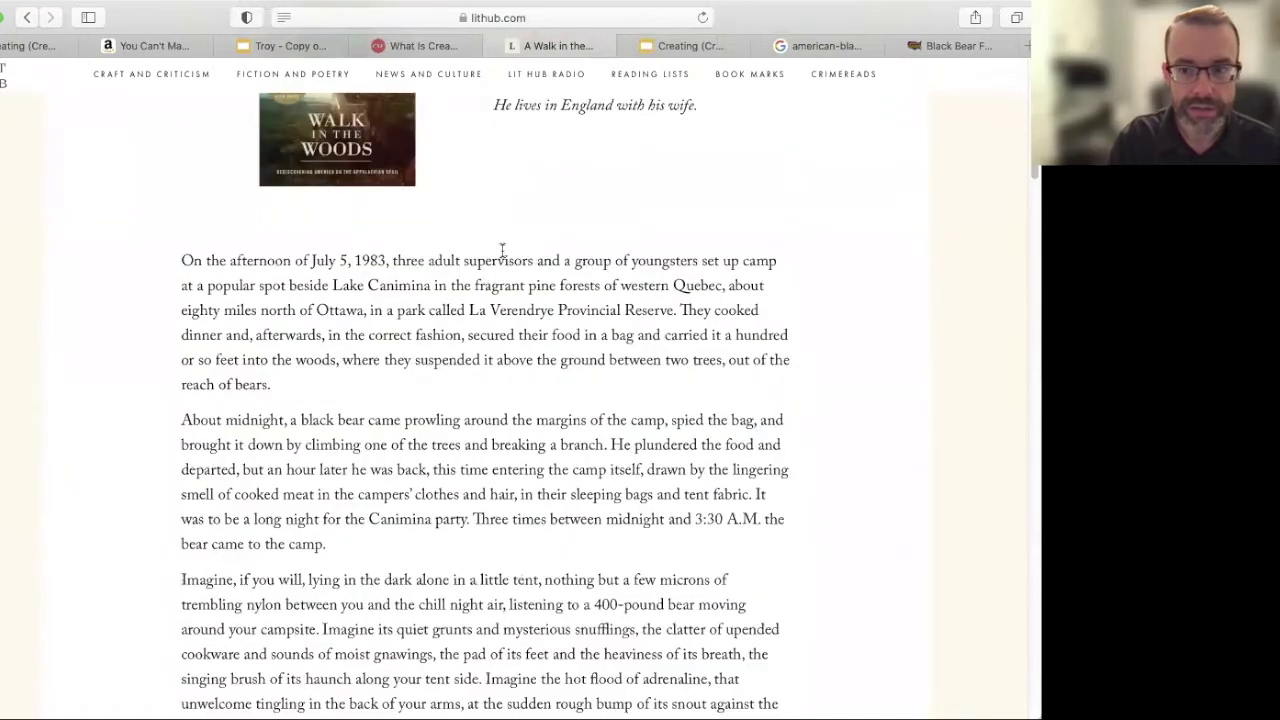
scroll(503, 250, down, 2)
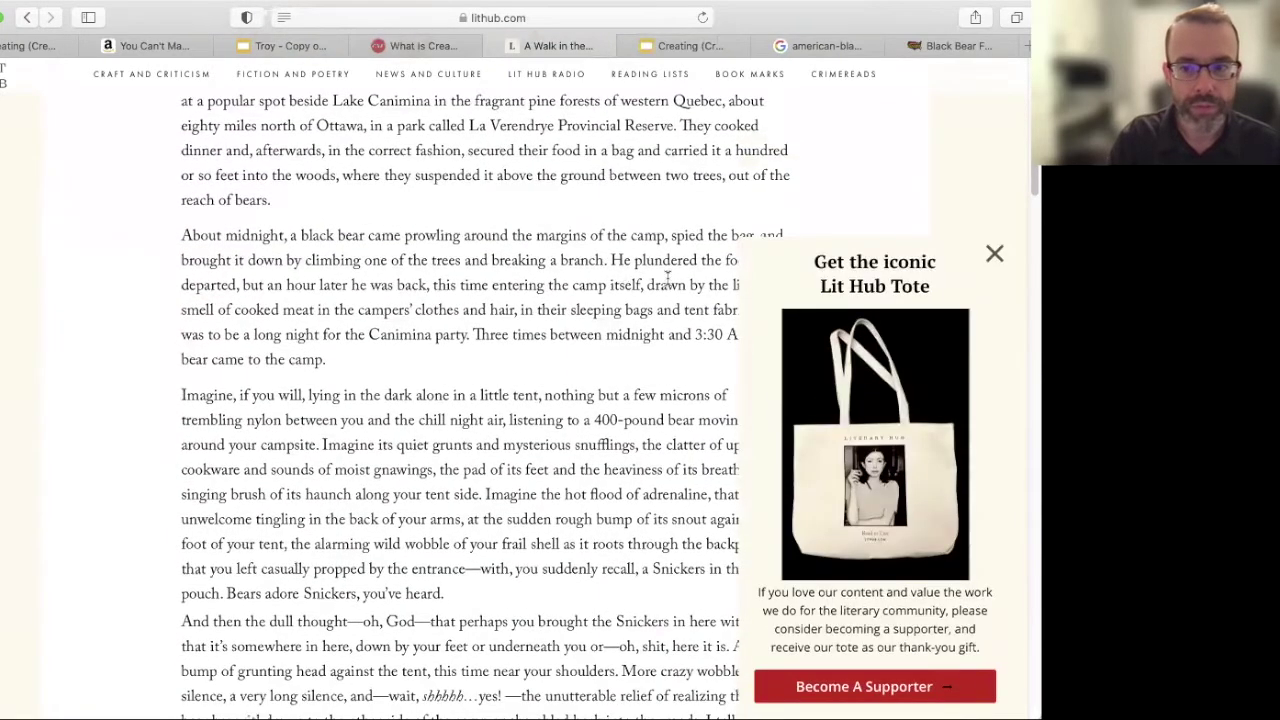
Step: Dismiss the tote promotion and skim the "A Walk in the Woods" excerpt down to the paragraphs on Herrero's book and grizzlies
click(999, 261)
scroll(695, 289, down, 4)
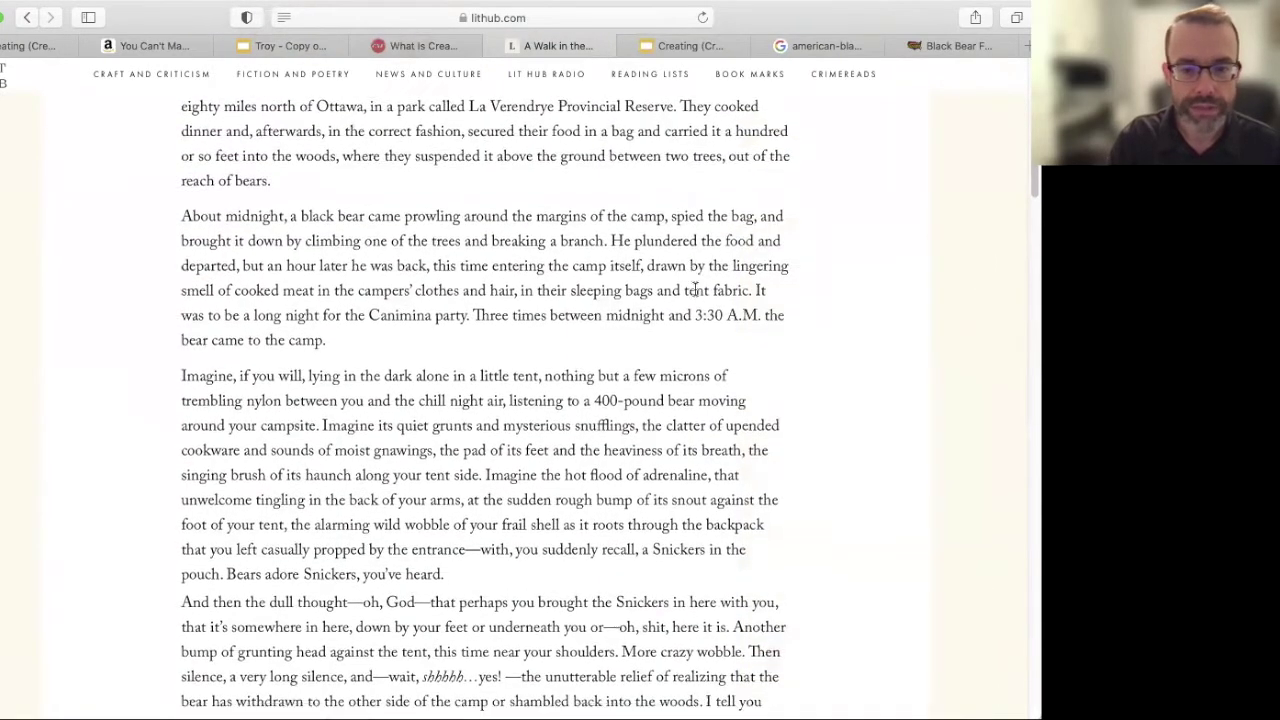
scroll(695, 289, down, 8)
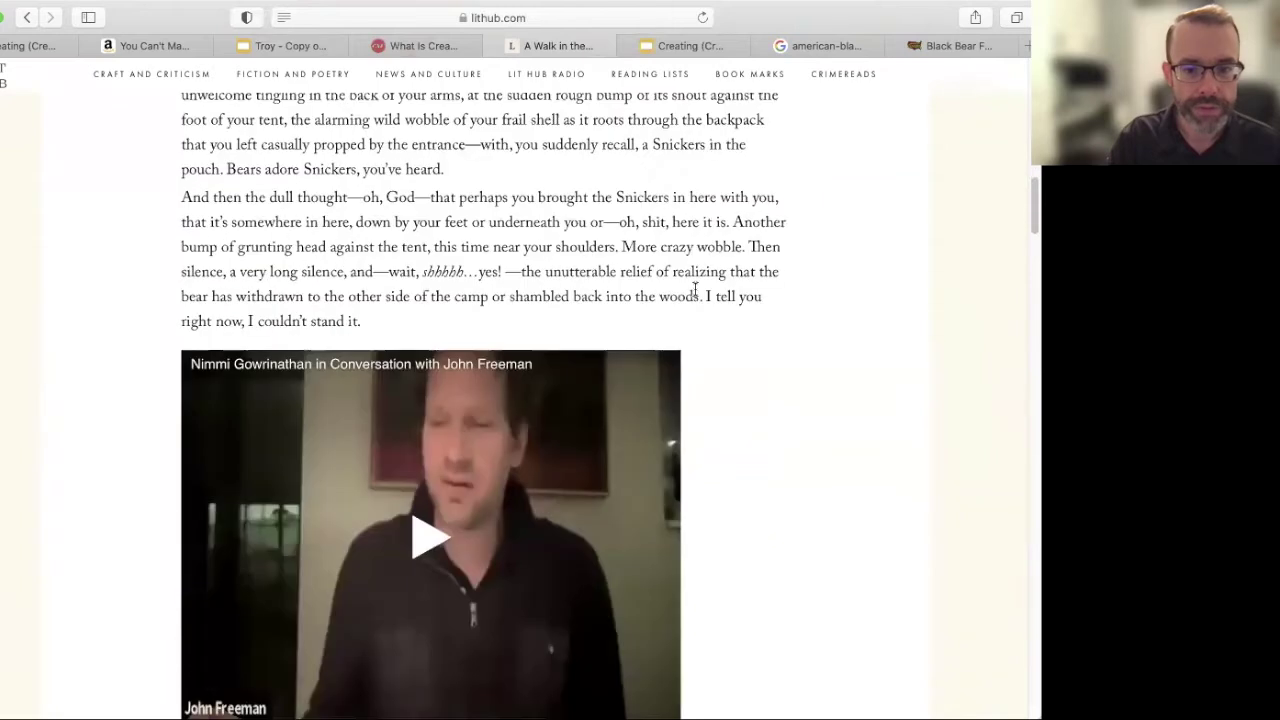
scroll(696, 295, down, 10)
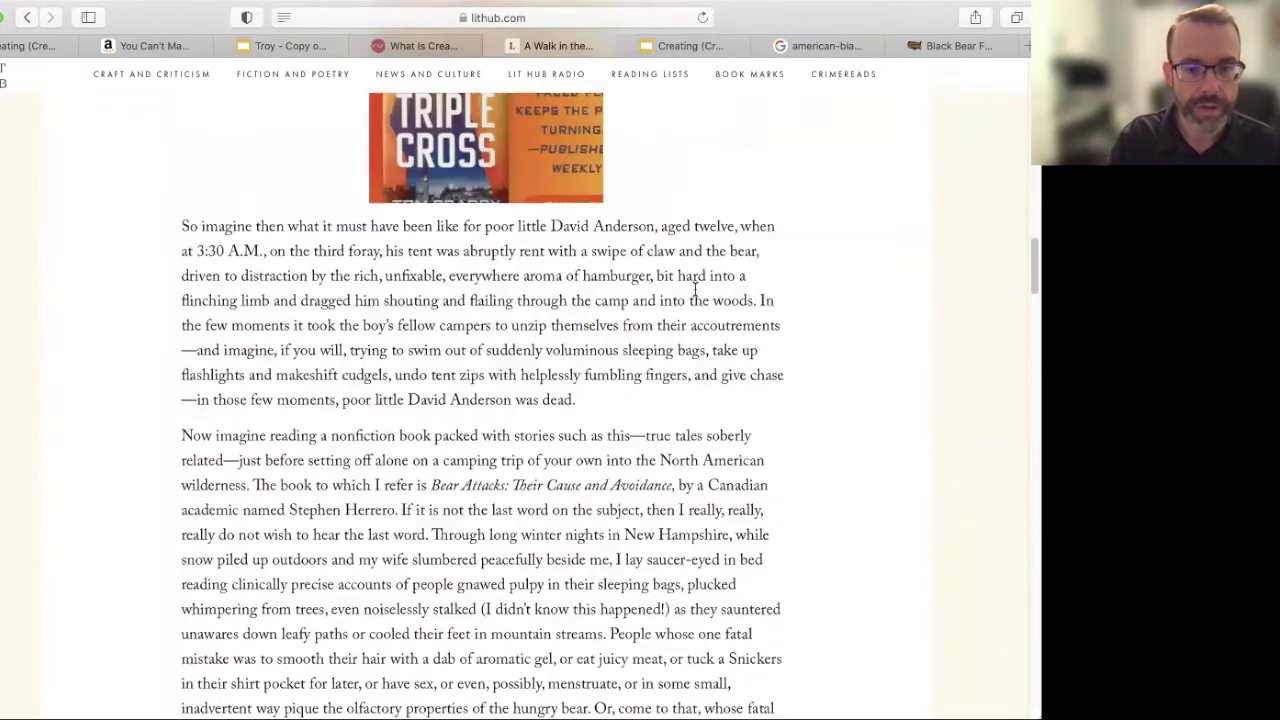
scroll(695, 294, down, 2)
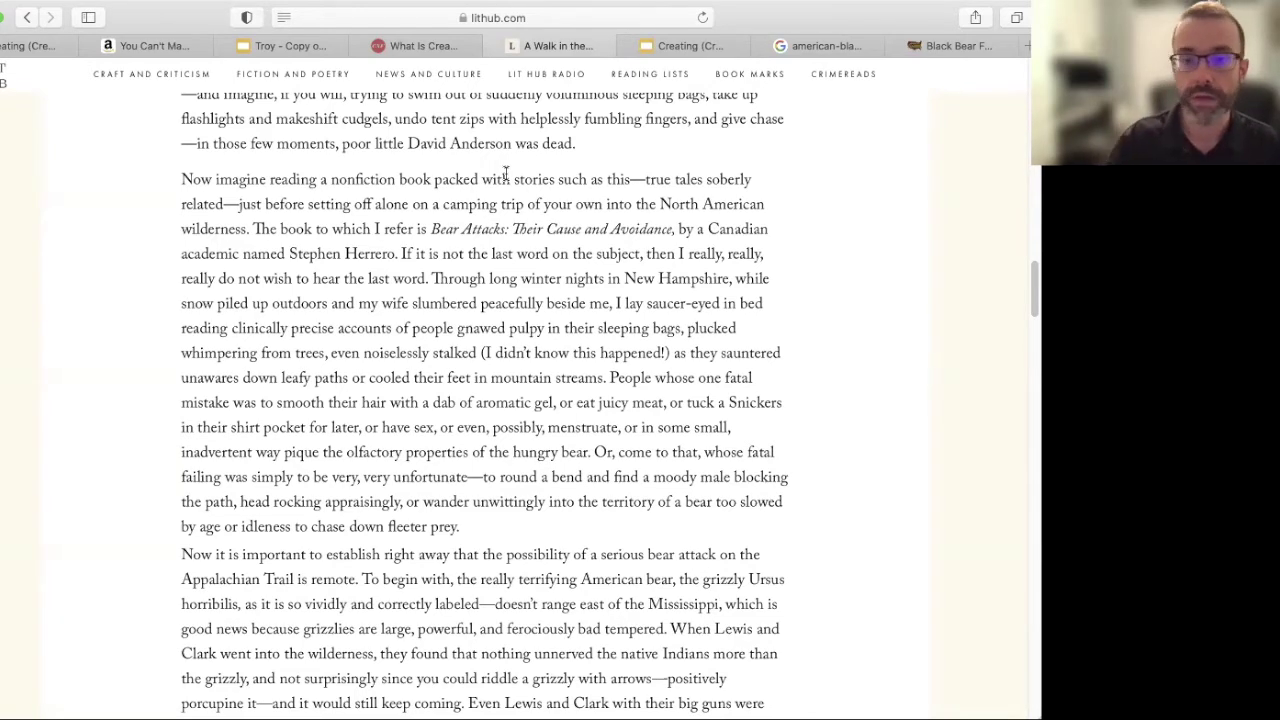
scroll(183, 330, down, 3)
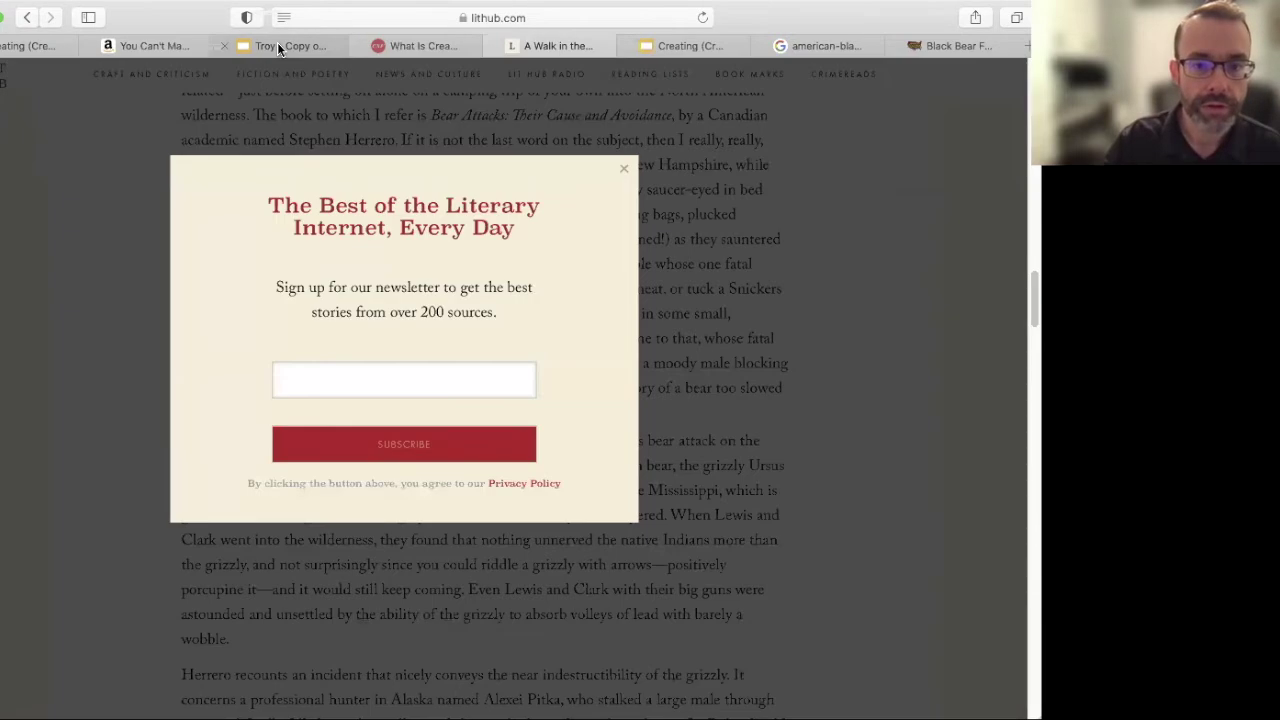
Step: Return to the lesson document, open its linked list of creative non-fiction elements, and dismiss the page's advertisement and cookie notice
click(278, 45)
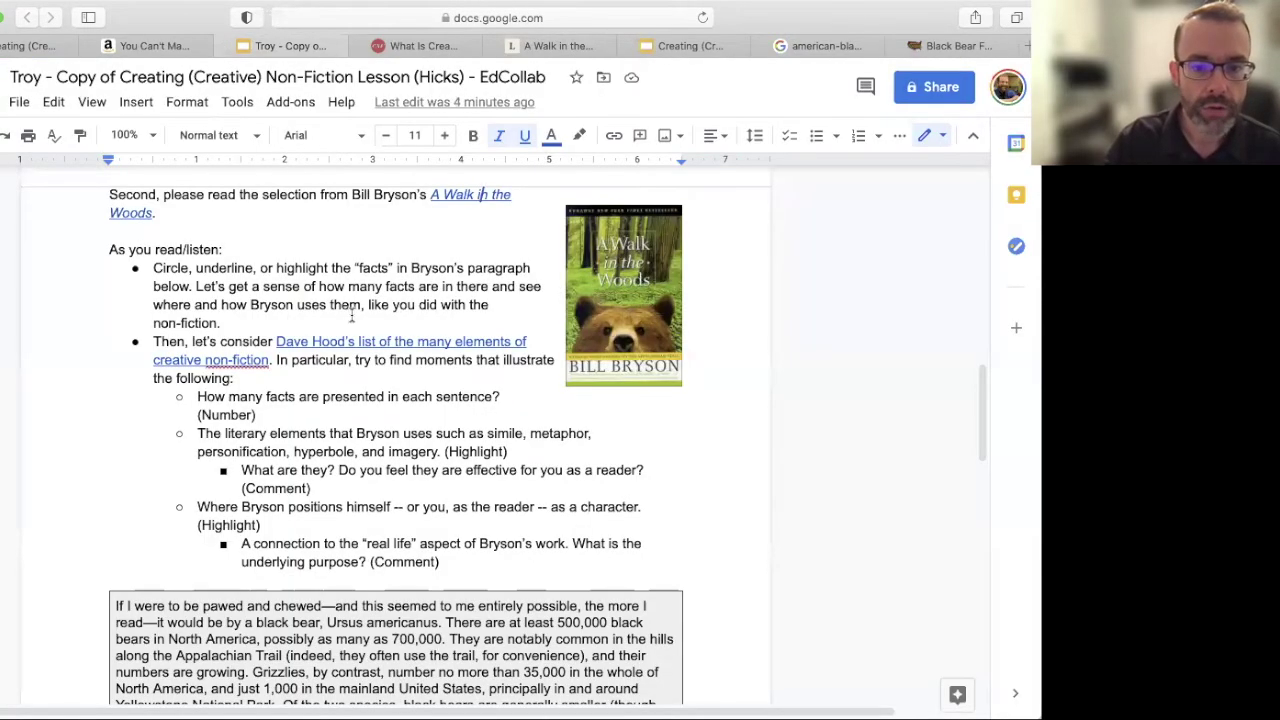
scroll(353, 316, down, 3)
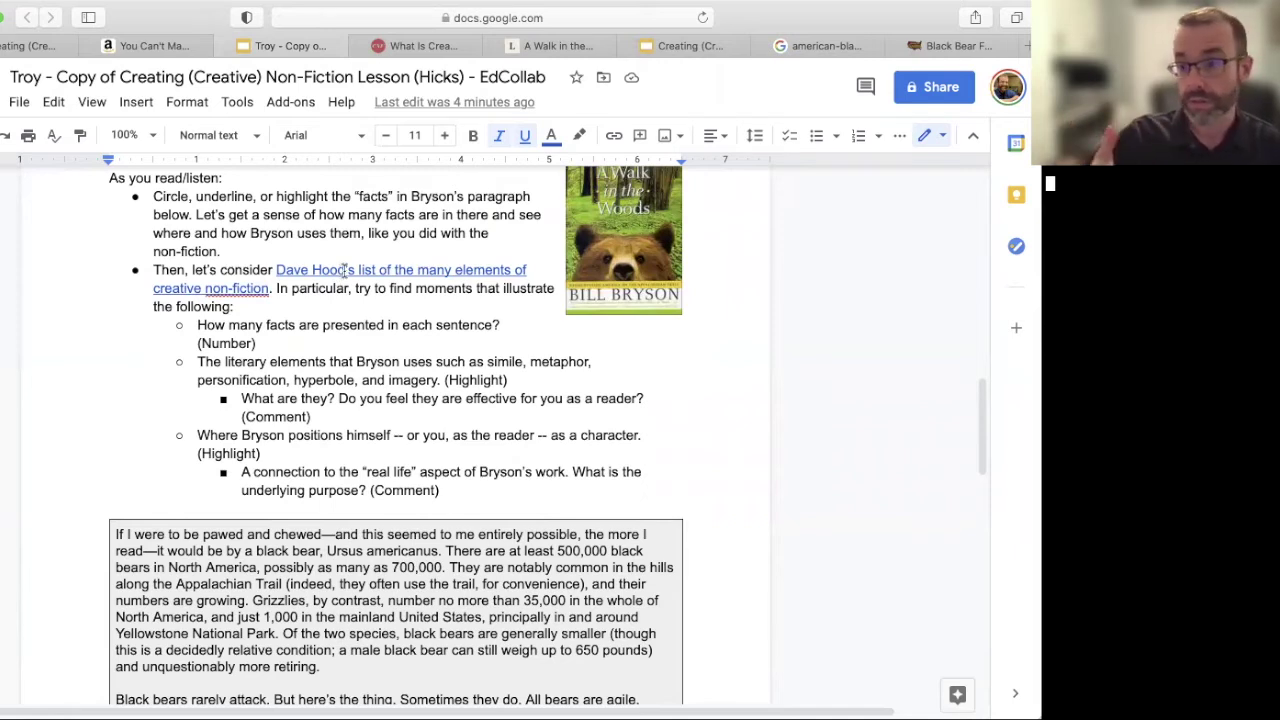
click(345, 270)
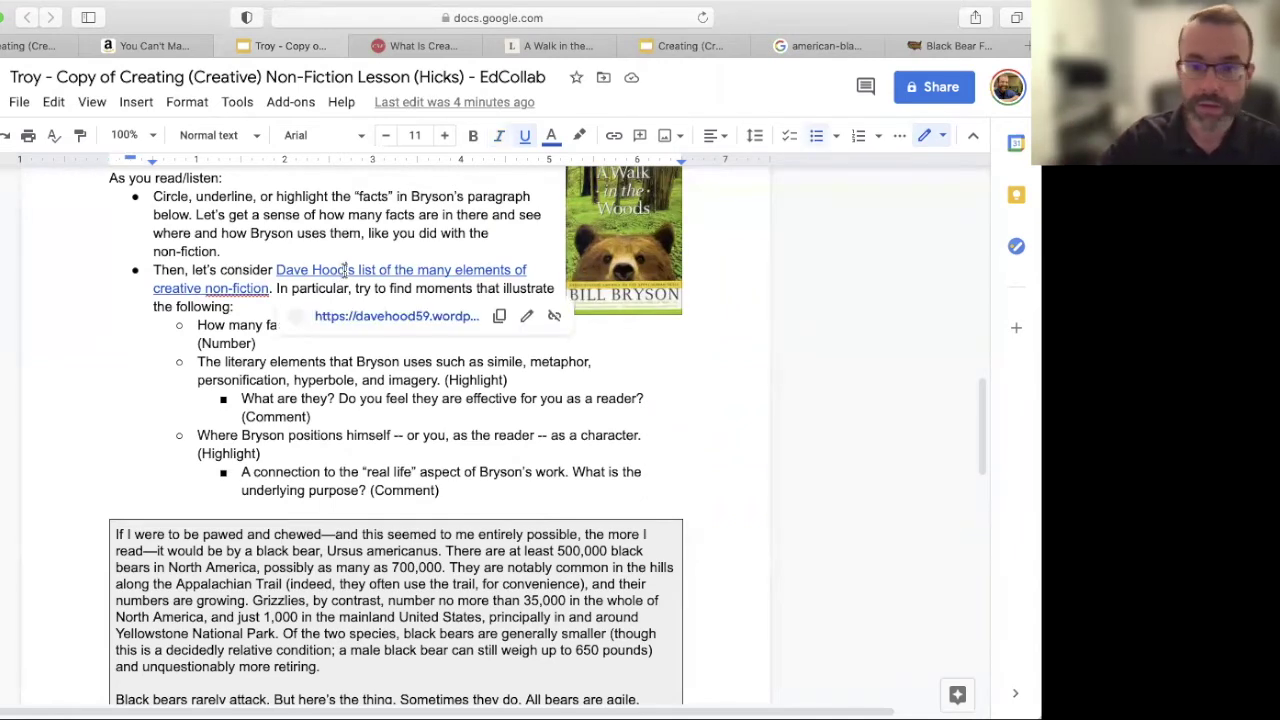
click(366, 320)
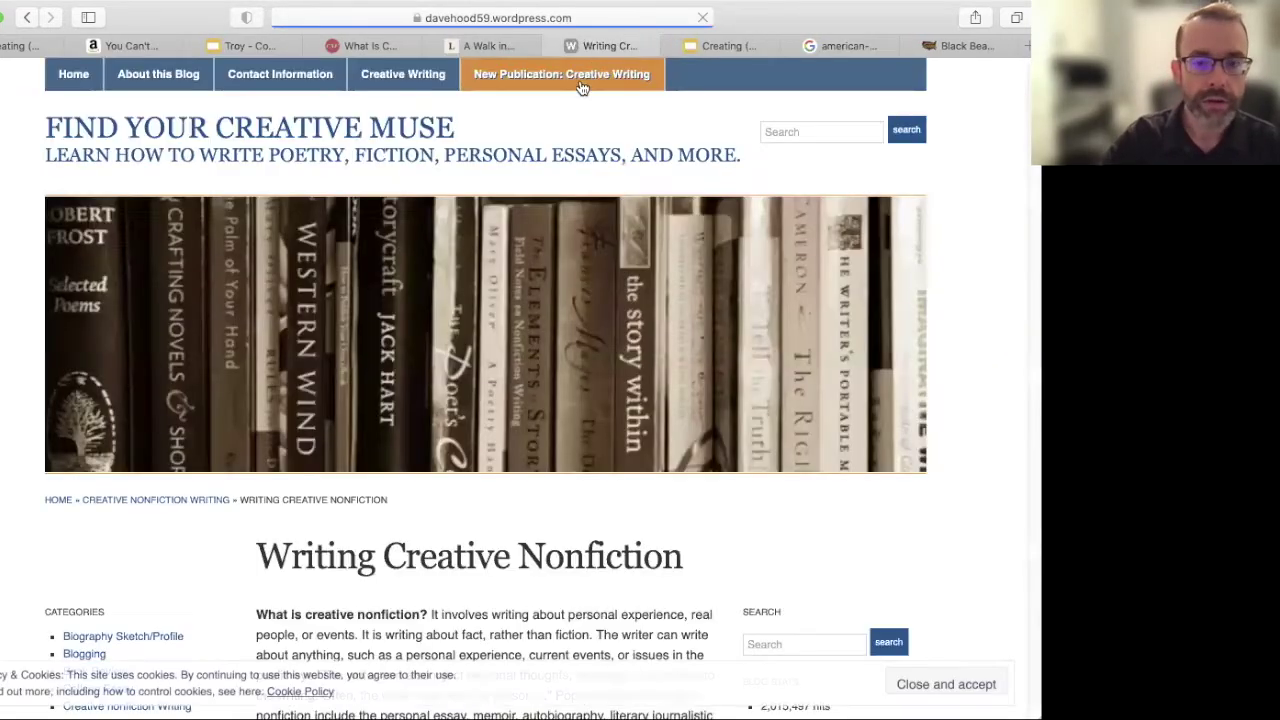
scroll(510, 279, down, 2)
scroll(509, 279, down, 5)
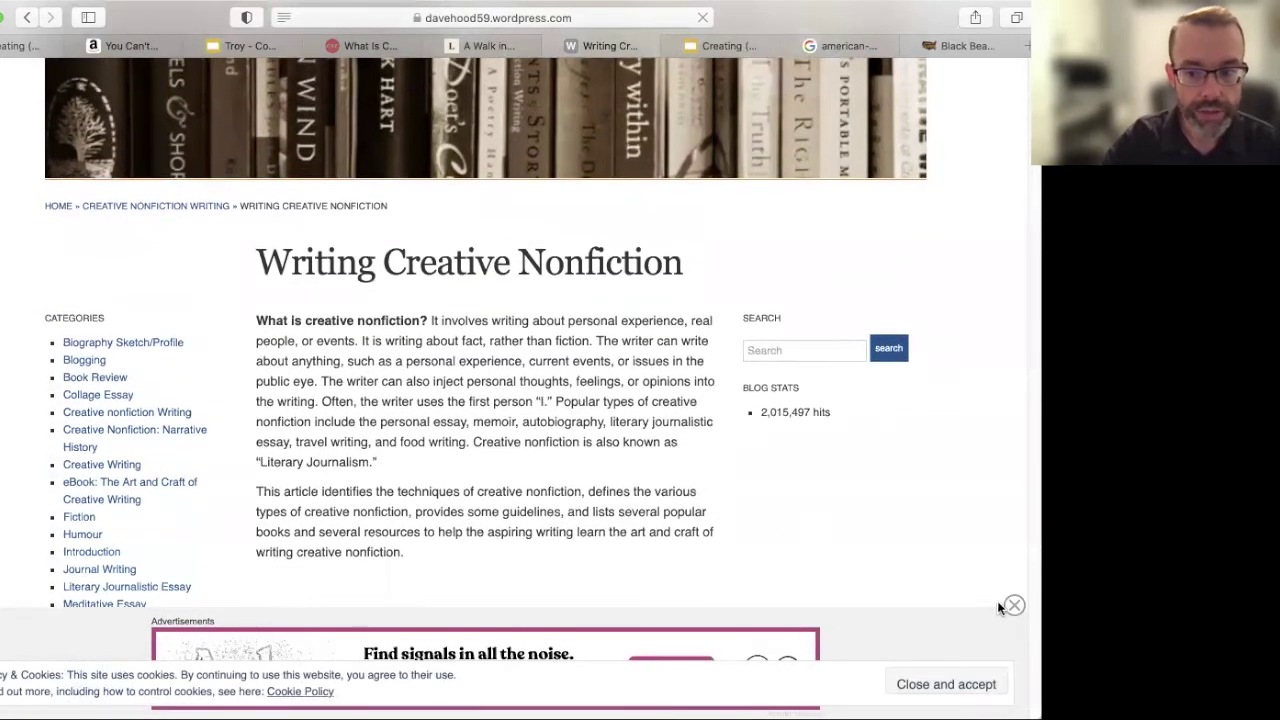
click(1012, 606)
click(976, 684)
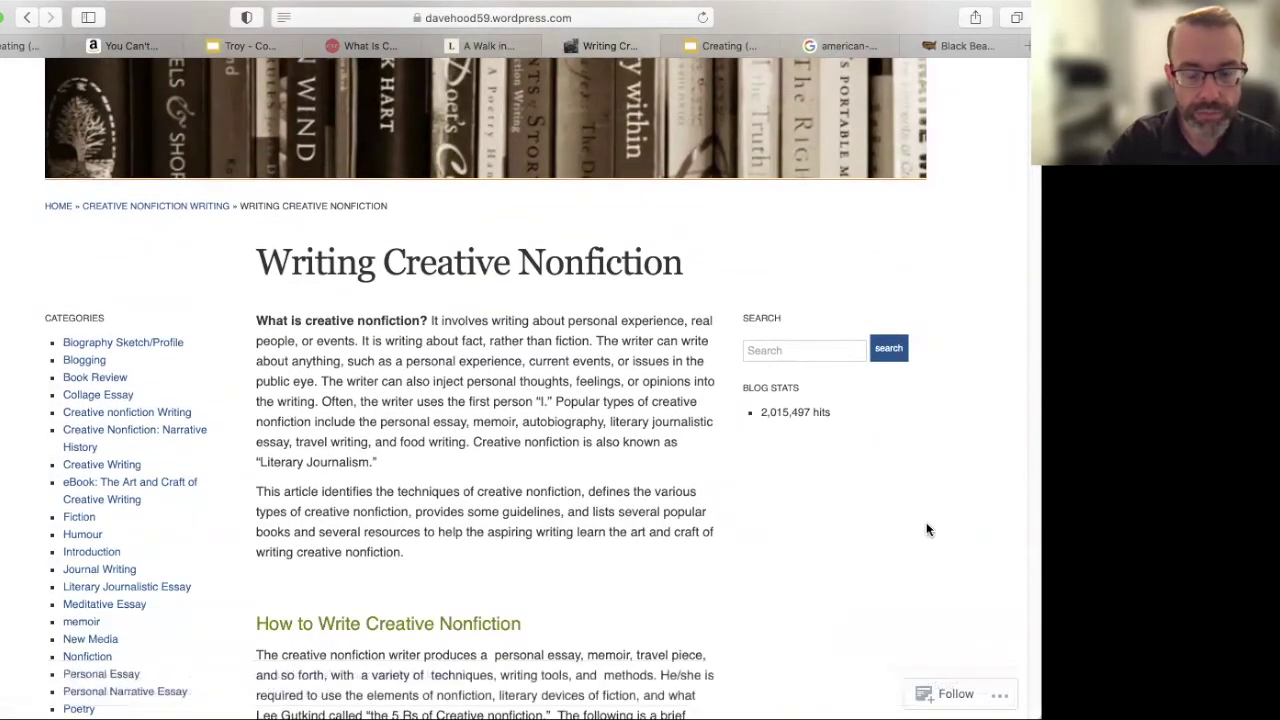
Step: Review the Elements of Creative Nonfiction and Literary Elements sections, selecting the literary devices list from "Storytelling/narration" through "Theme"
scroll(926, 524, down, 10)
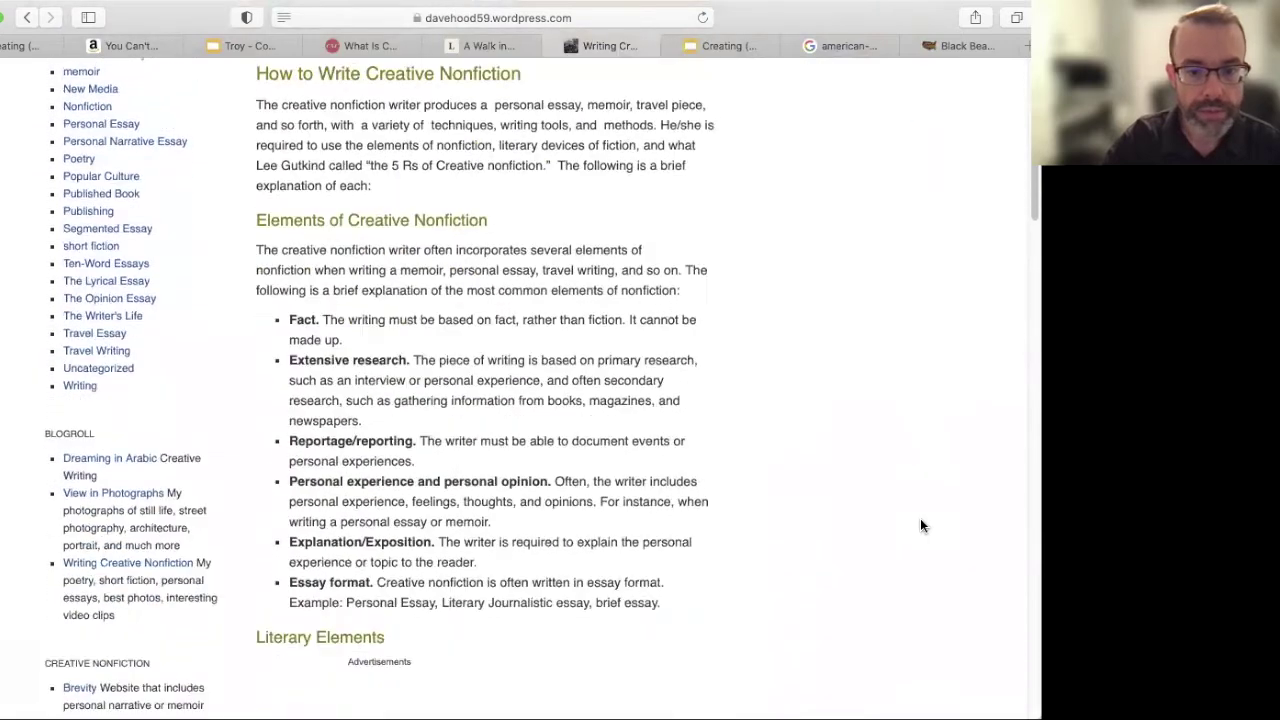
scroll(922, 526, down, 3)
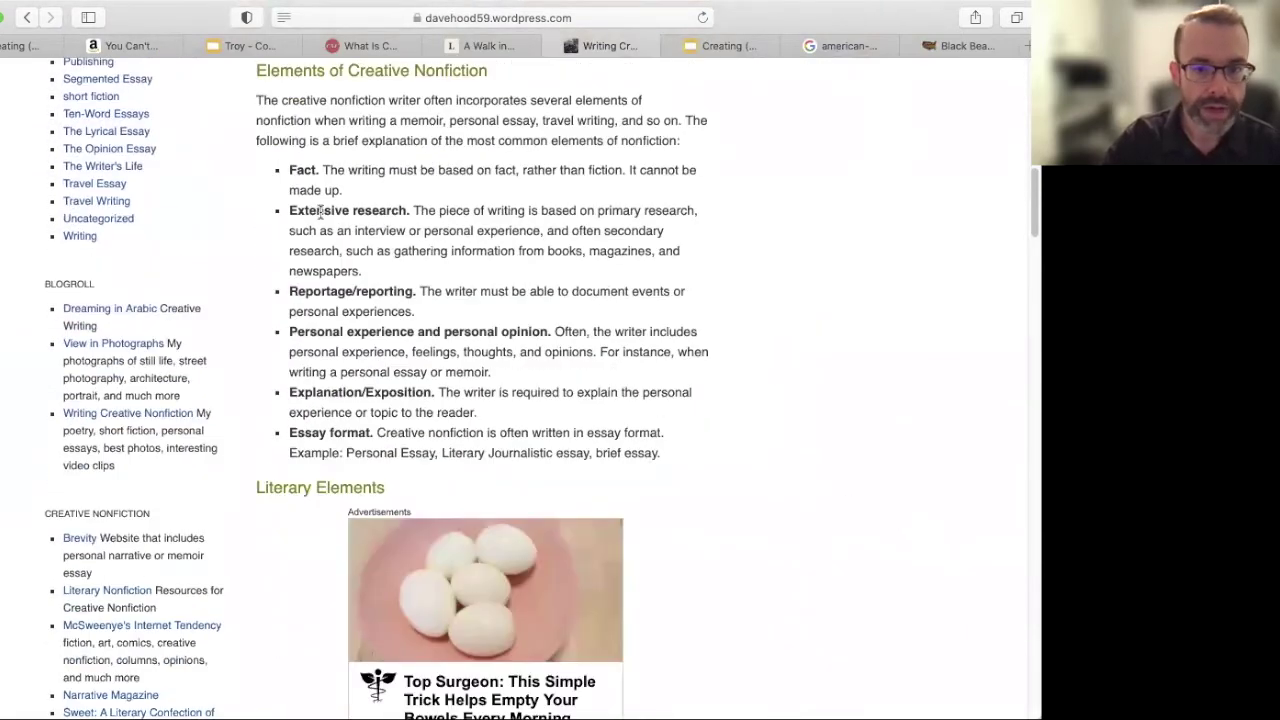
scroll(370, 325, down, 9)
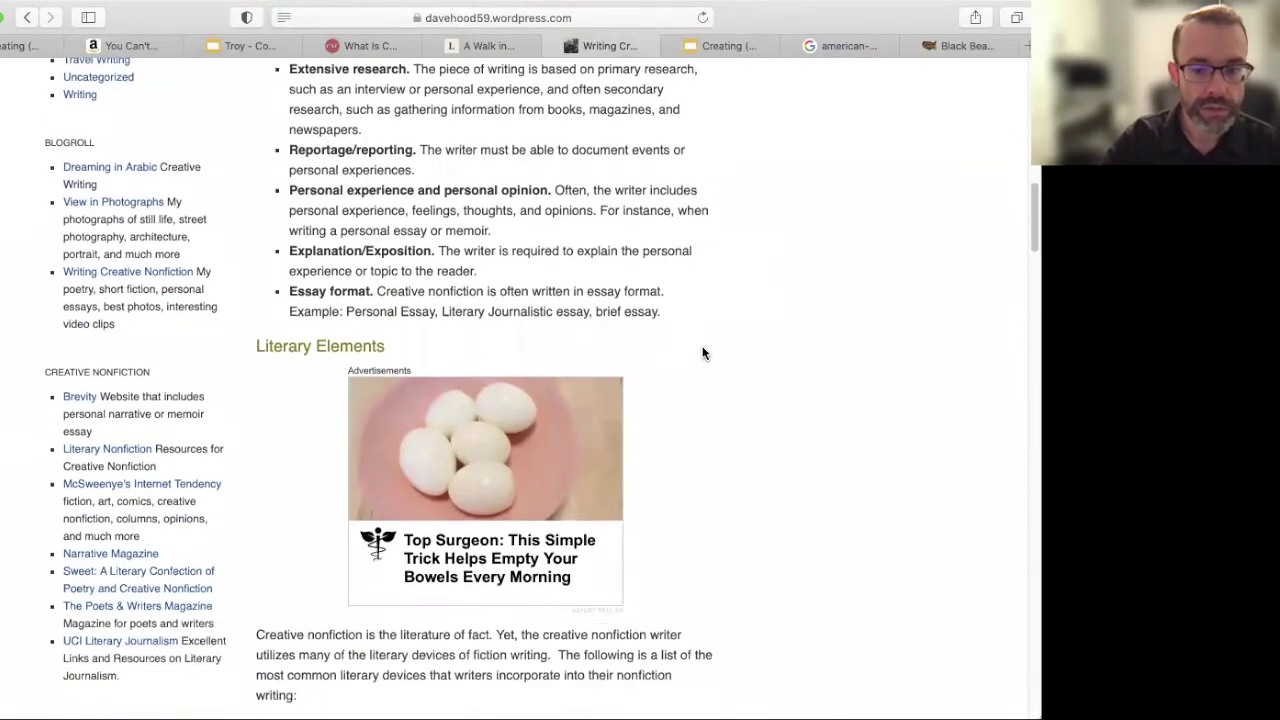
scroll(700, 352, down, 5)
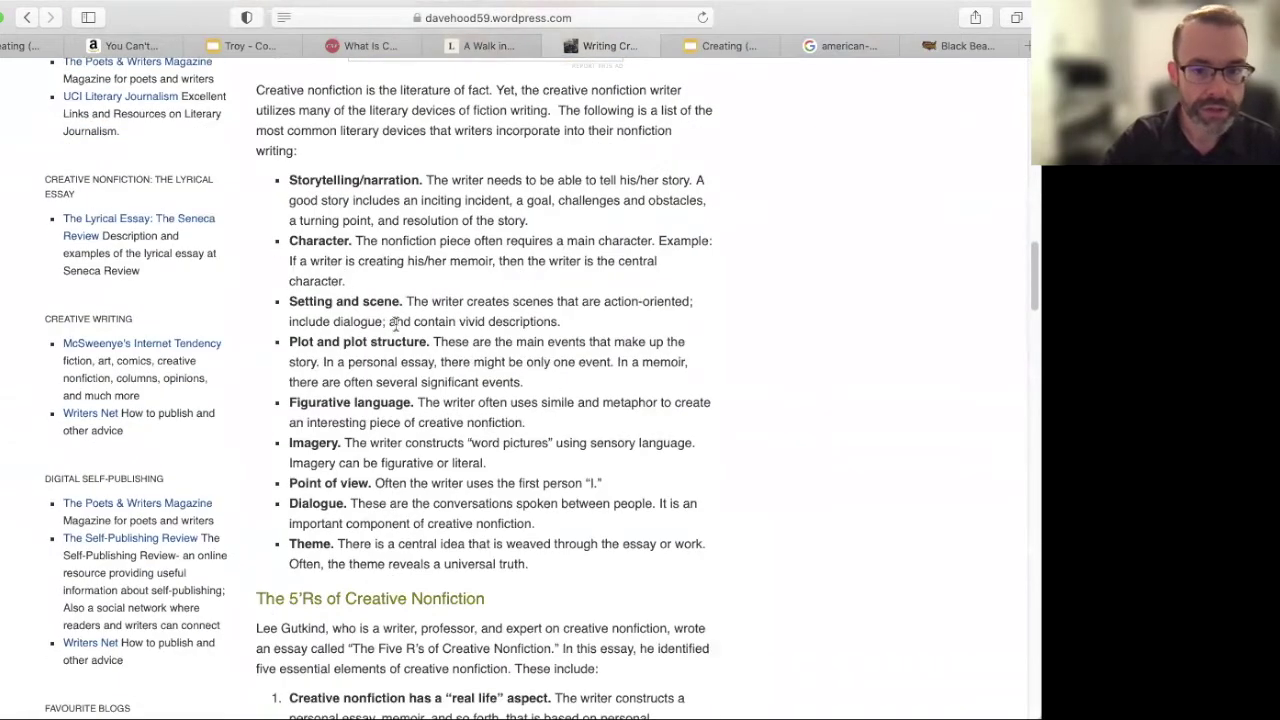
scroll(396, 325, down, 1)
scroll(406, 350, down, 4)
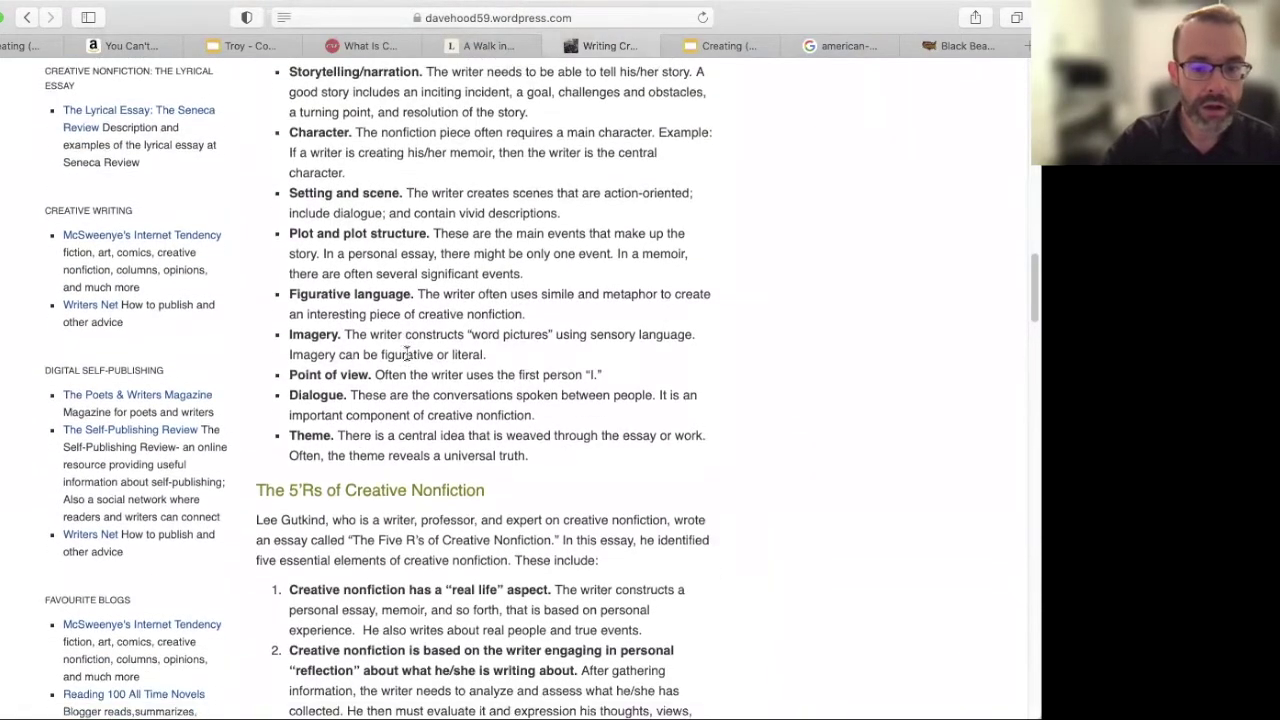
scroll(406, 351, up, 4)
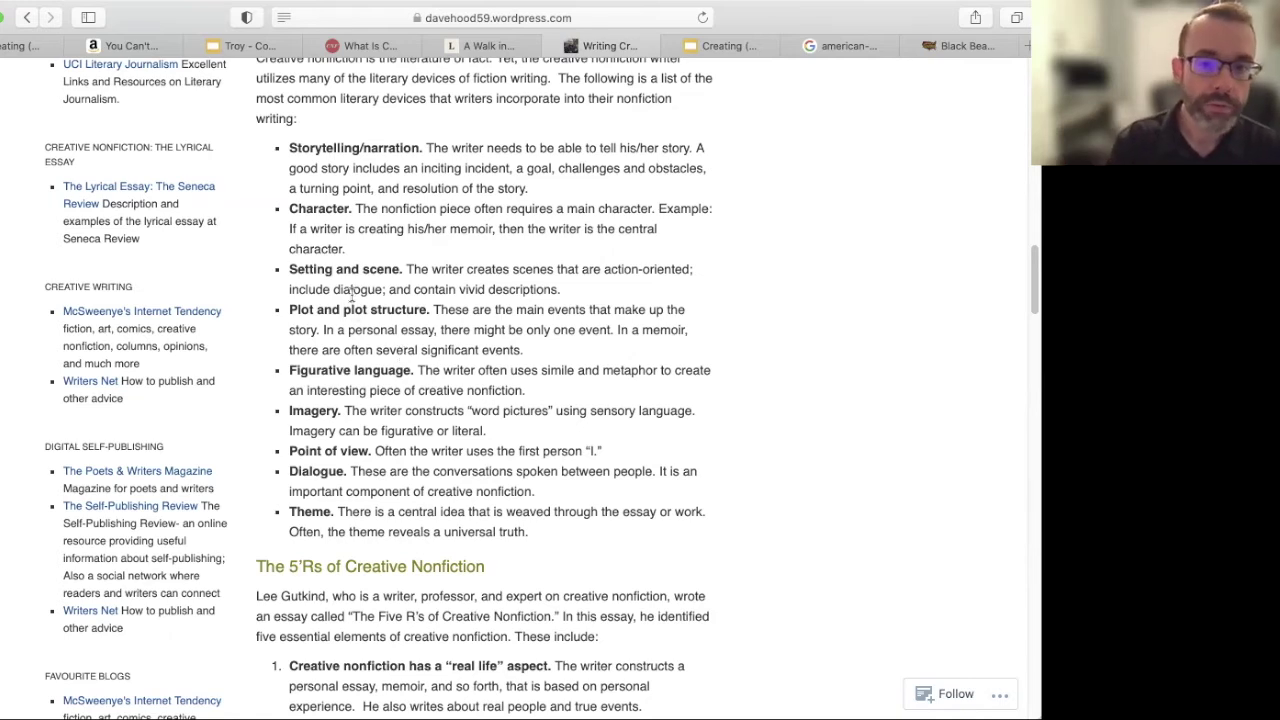
drag(288, 152, 601, 525)
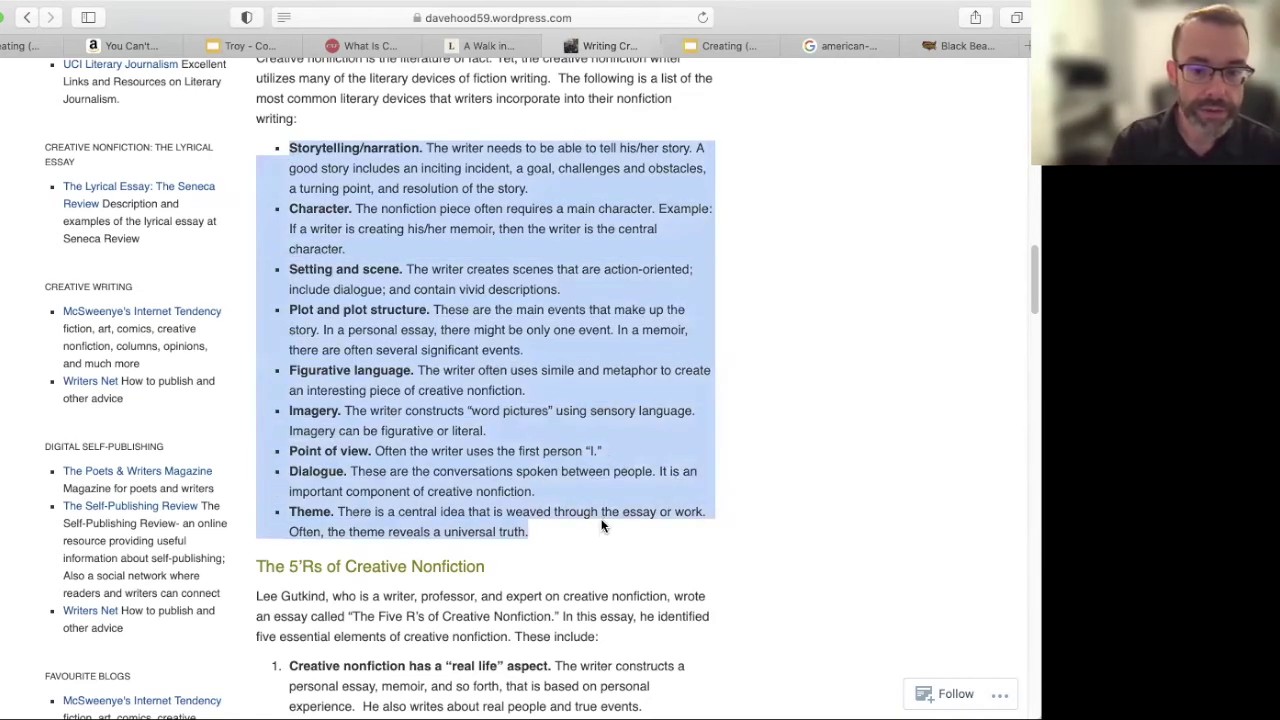
Step: Read through the article's section on "The 5'Rs of Creative Nonfiction", covering all five numbered elements
scroll(601, 525, down, 5)
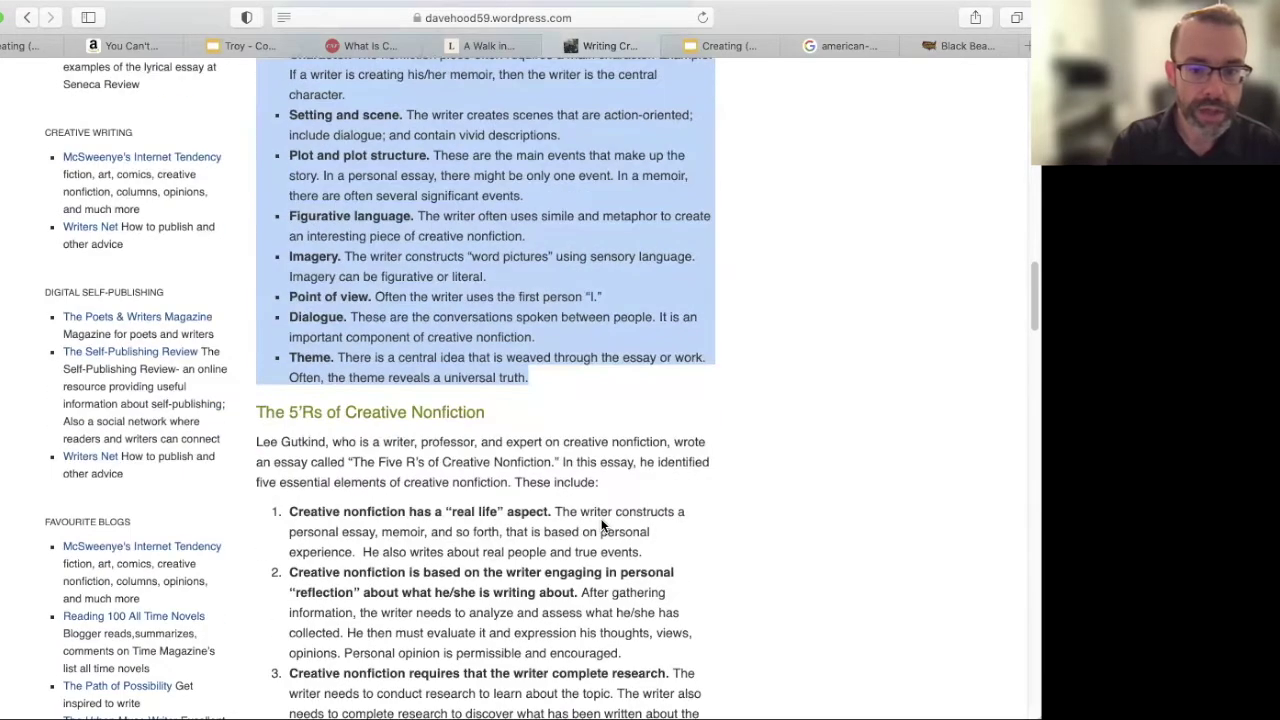
scroll(601, 525, down, 3)
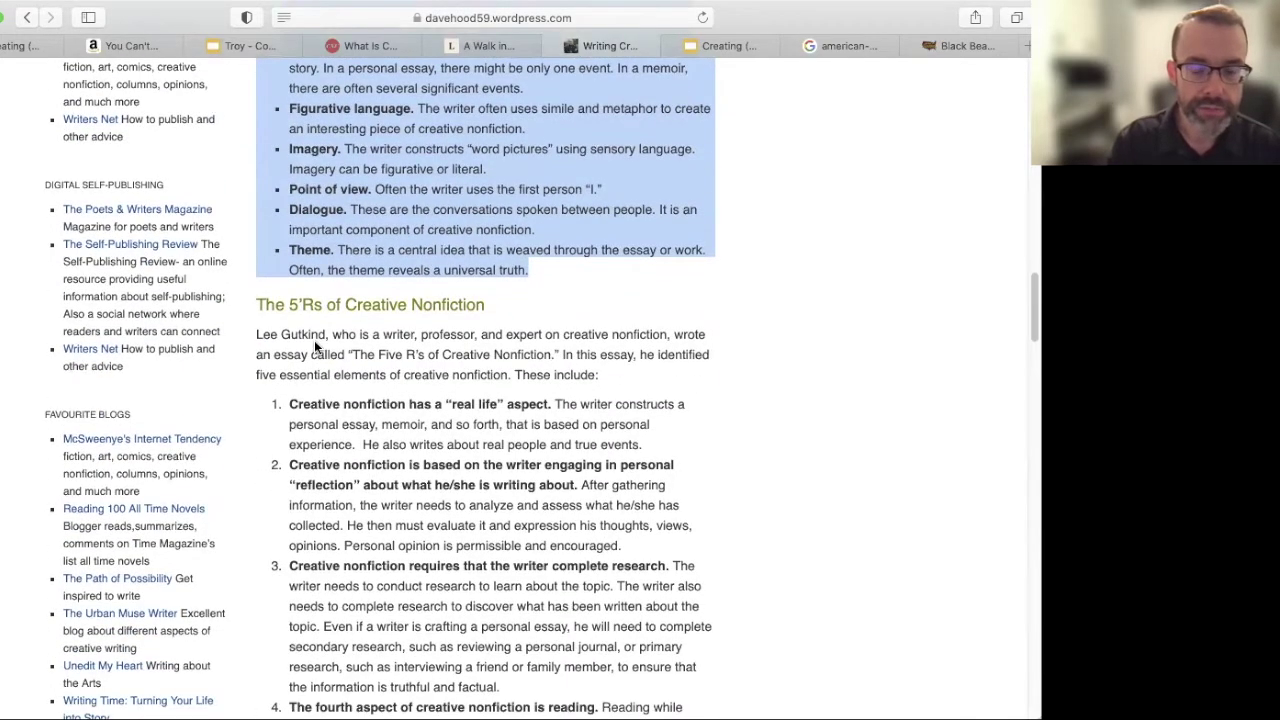
scroll(312, 342, down, 2)
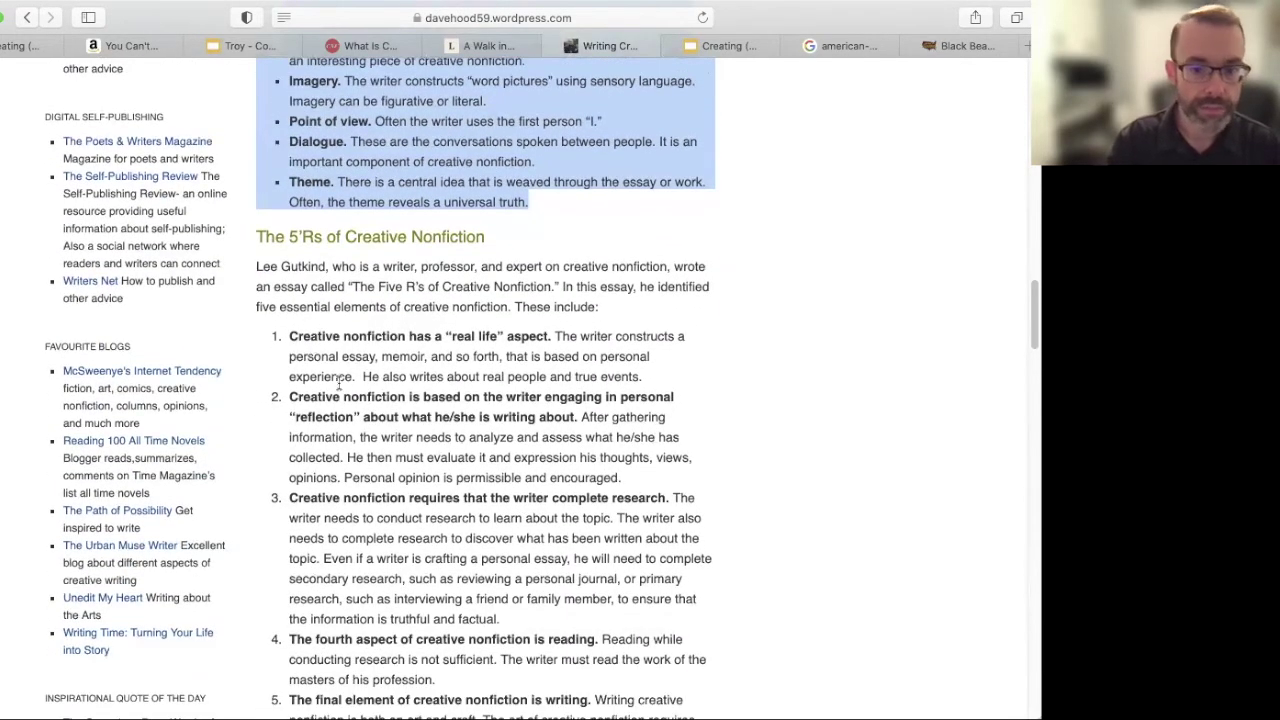
scroll(422, 403, down, 2)
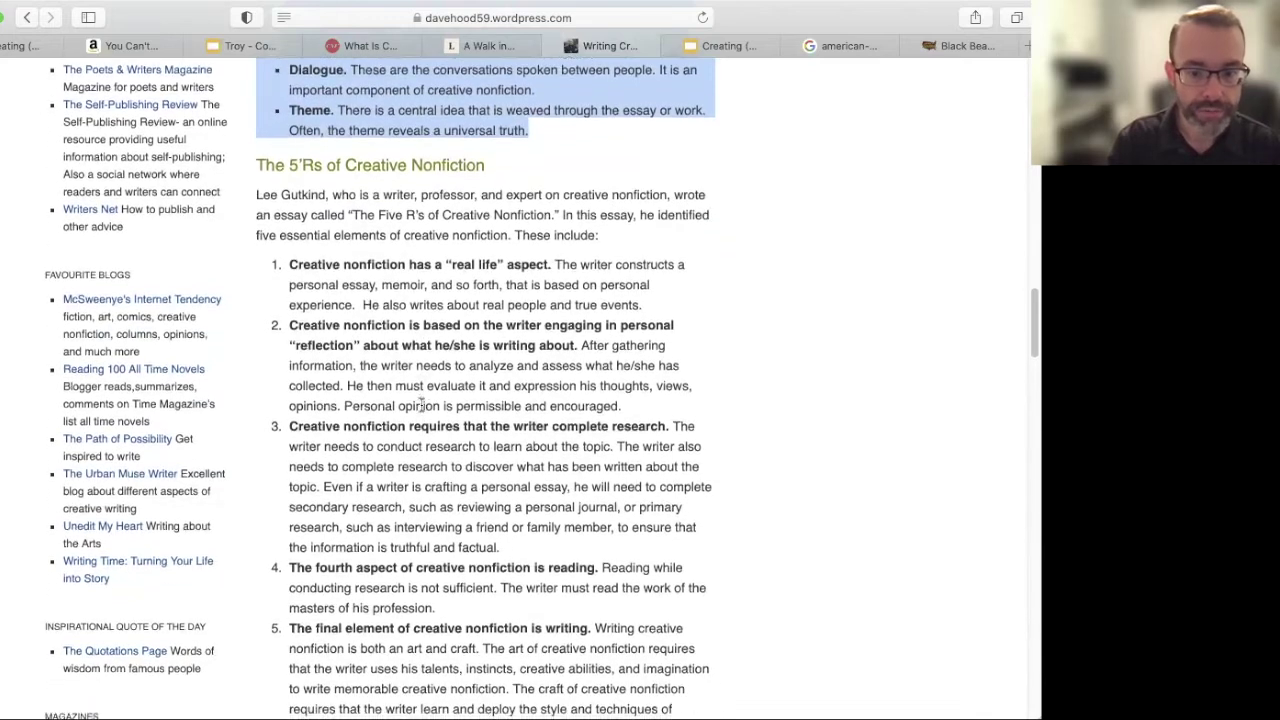
scroll(422, 405, down, 2)
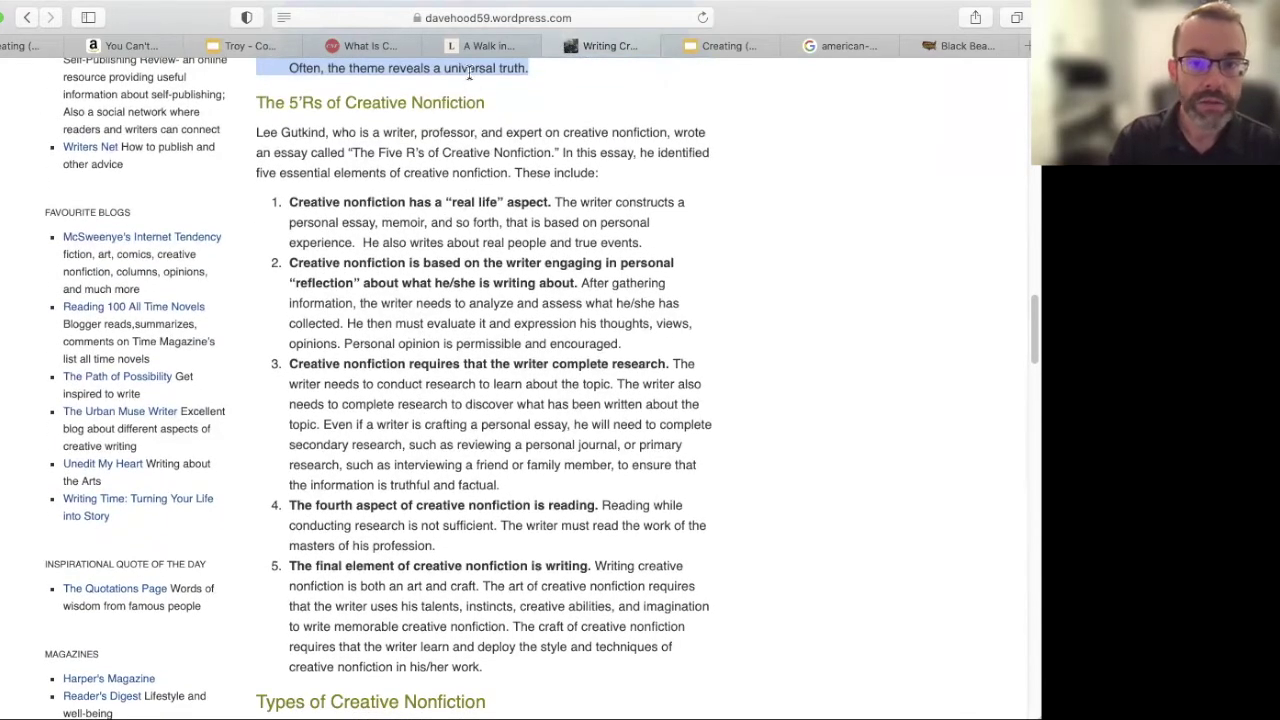
Step: Back in the lesson document, point out the facts-per-sentence question and the literary elements prompt with its follow-up comment question
click(245, 45)
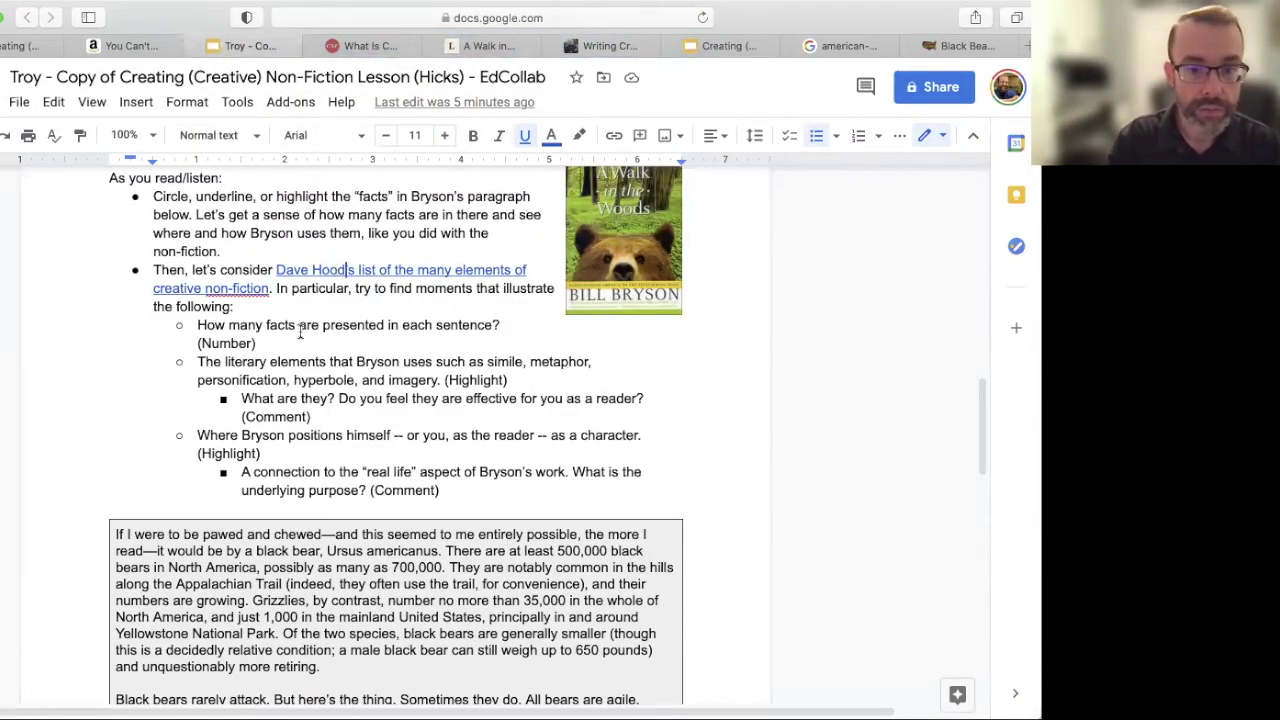
scroll(300, 333, down, 2)
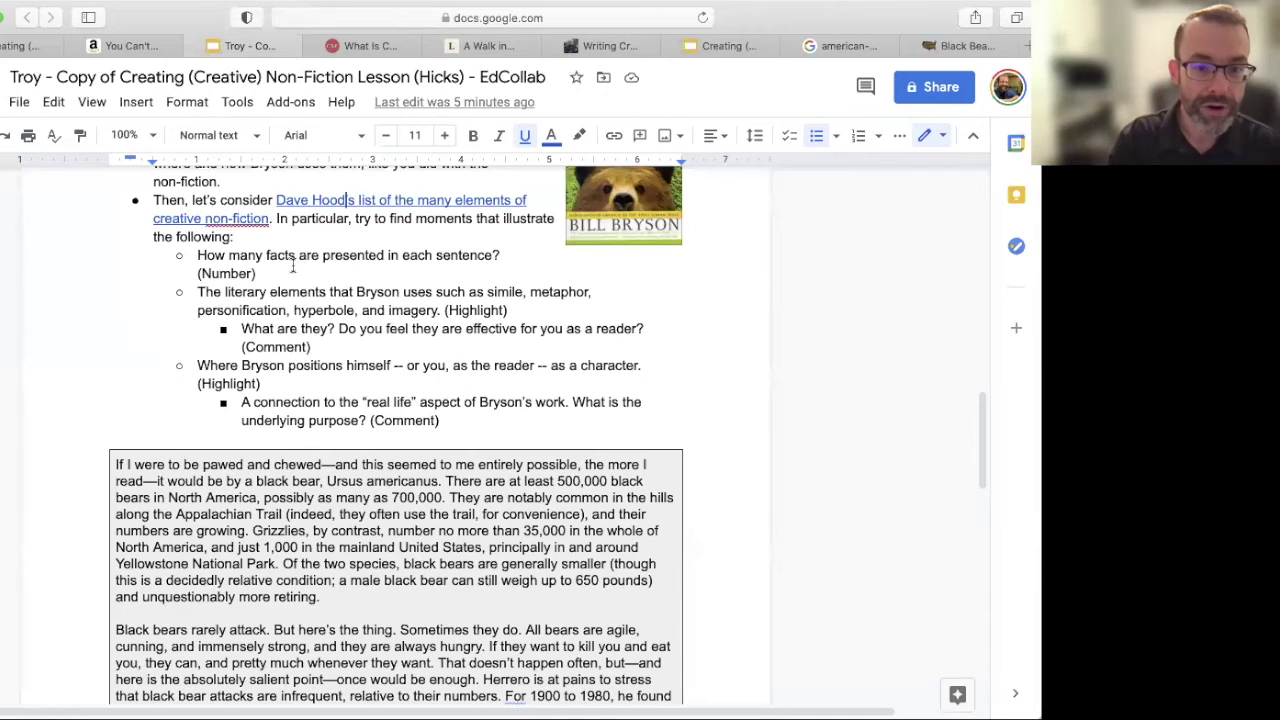
drag(258, 274, 197, 256)
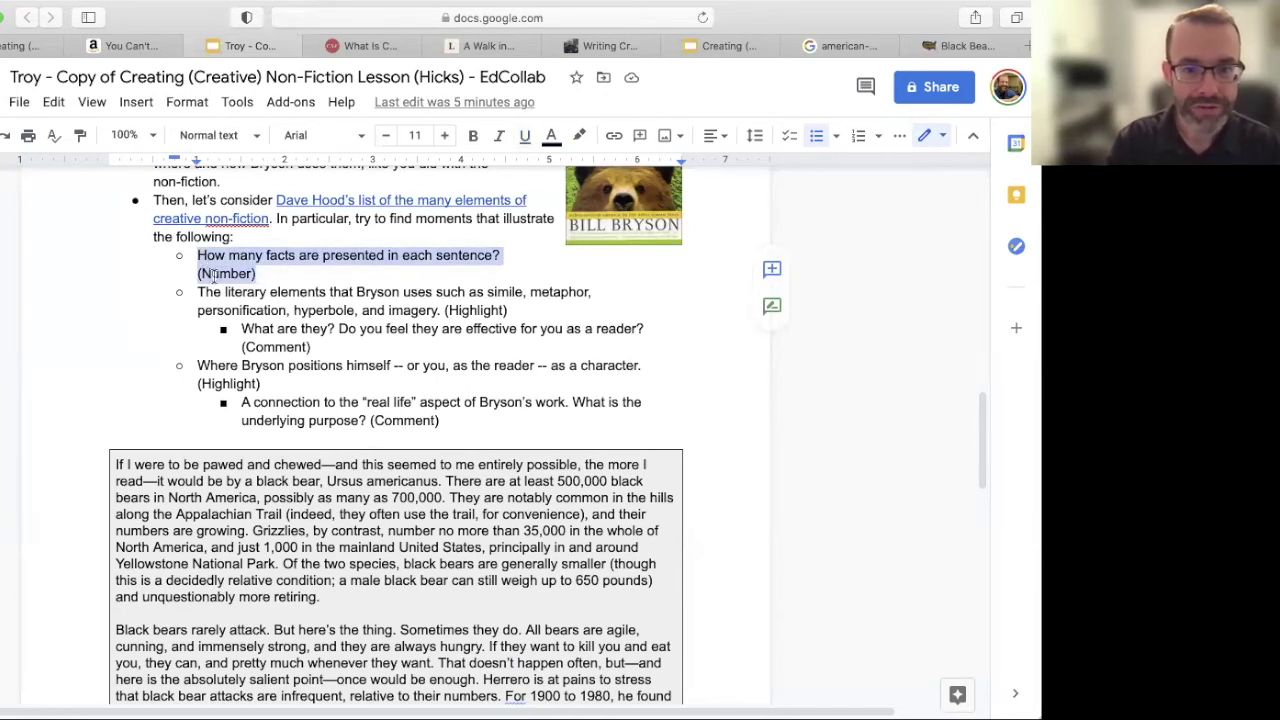
scroll(213, 278, down, 2)
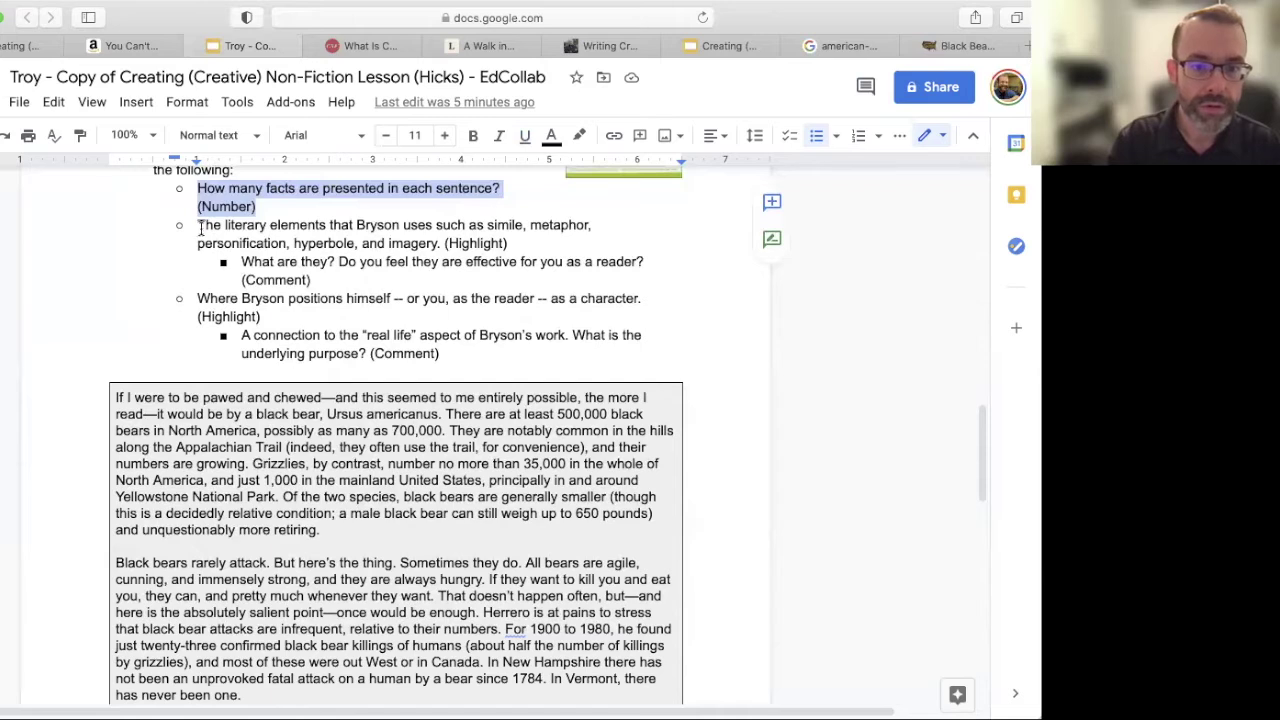
click(199, 226)
drag(199, 226, 525, 237)
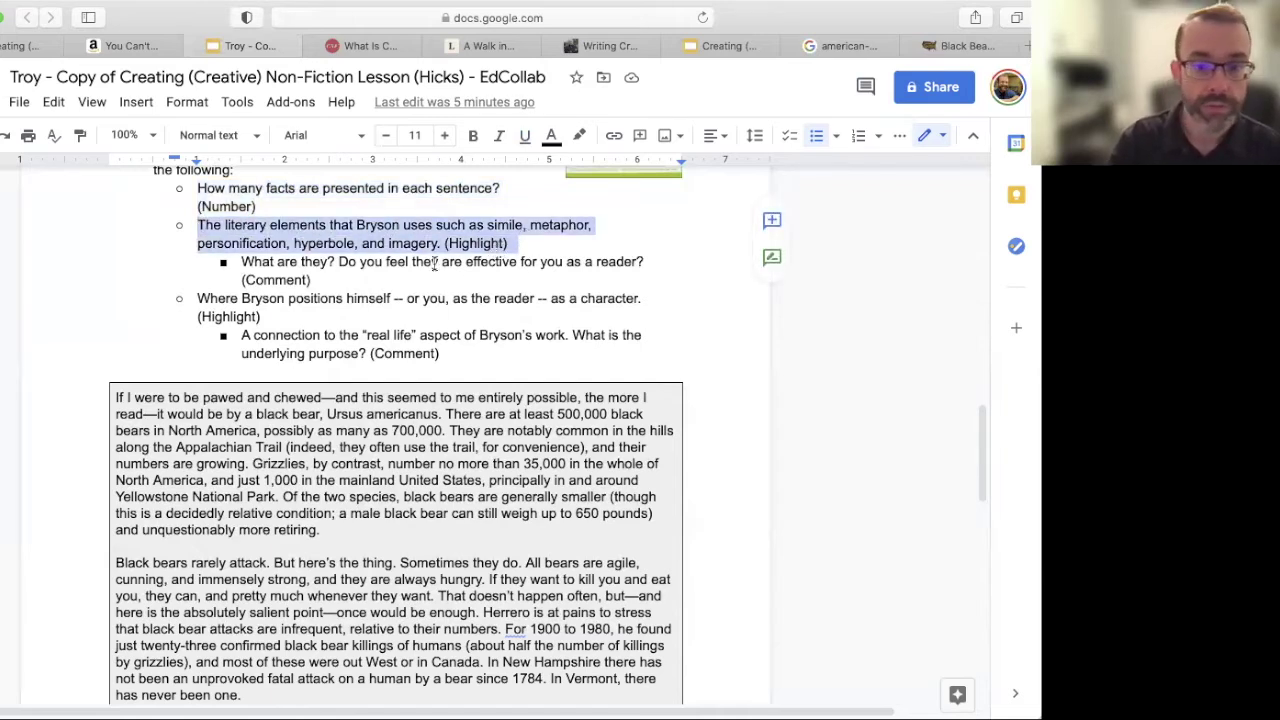
click(471, 262)
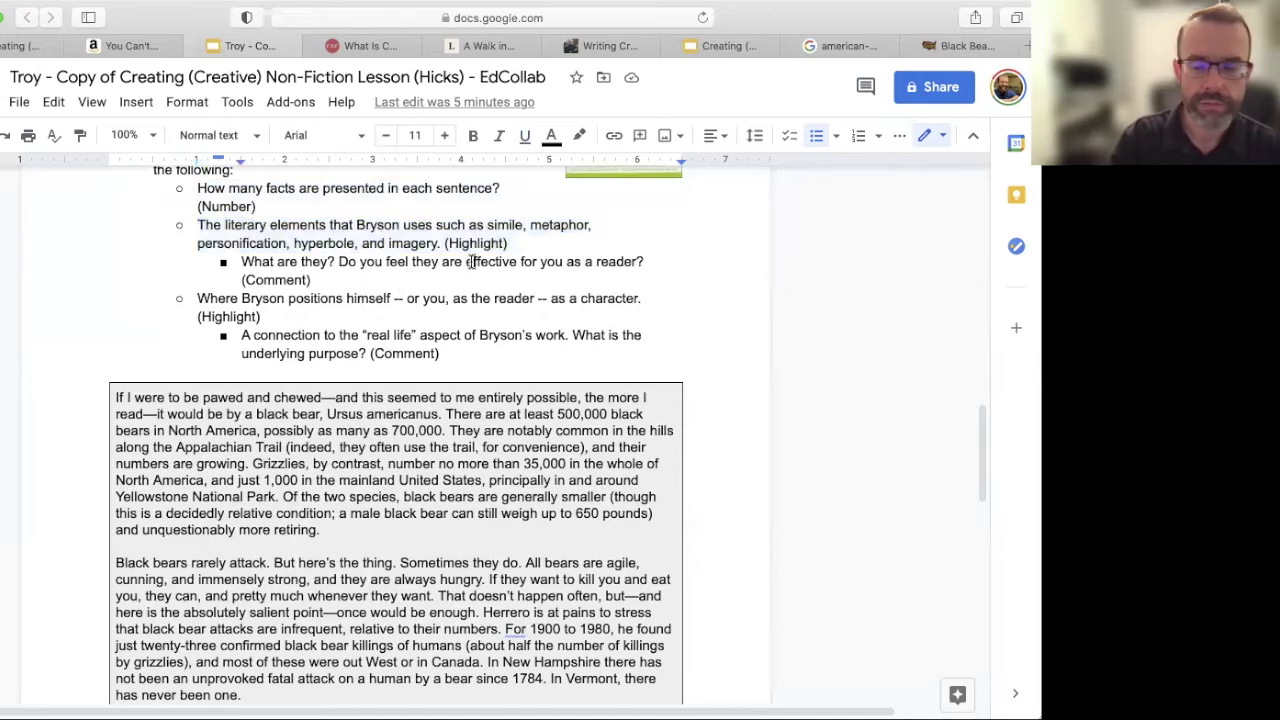
Step: Point out the prompt on where Bryson positions himself as a character, and review its "real life" connection question
click(300, 313)
drag(300, 313, 191, 297)
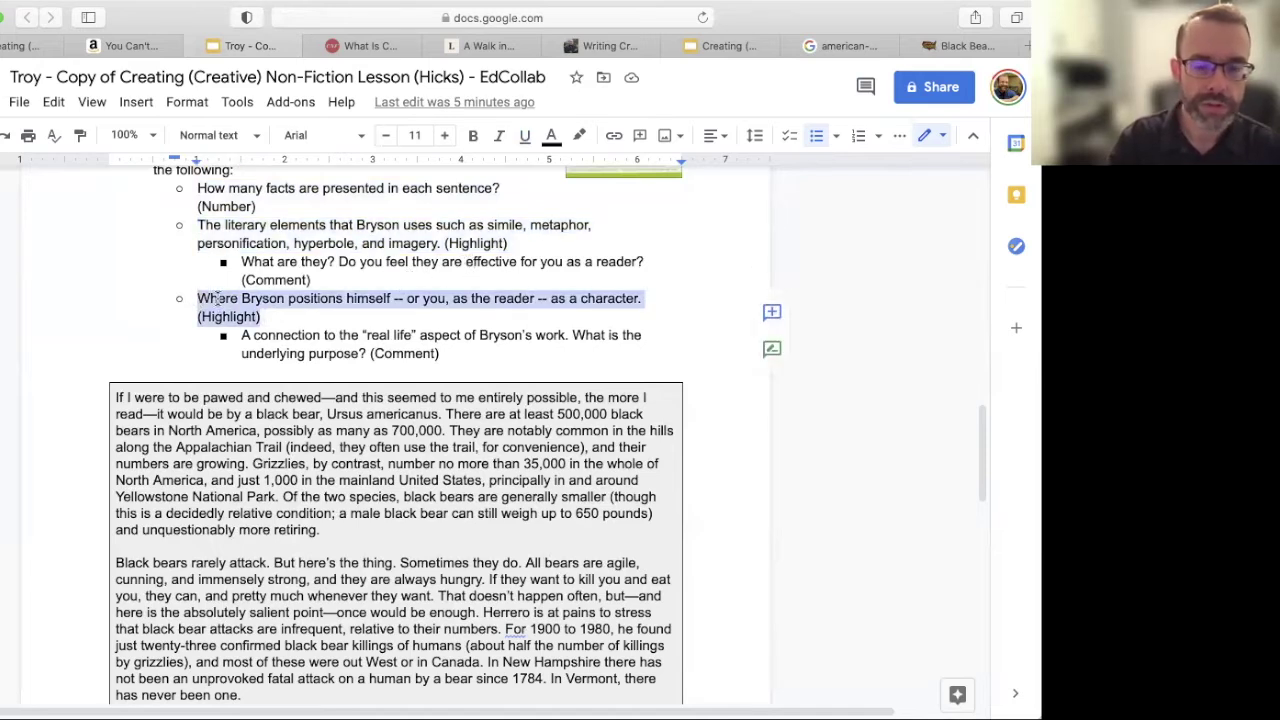
scroll(230, 295, down, 2)
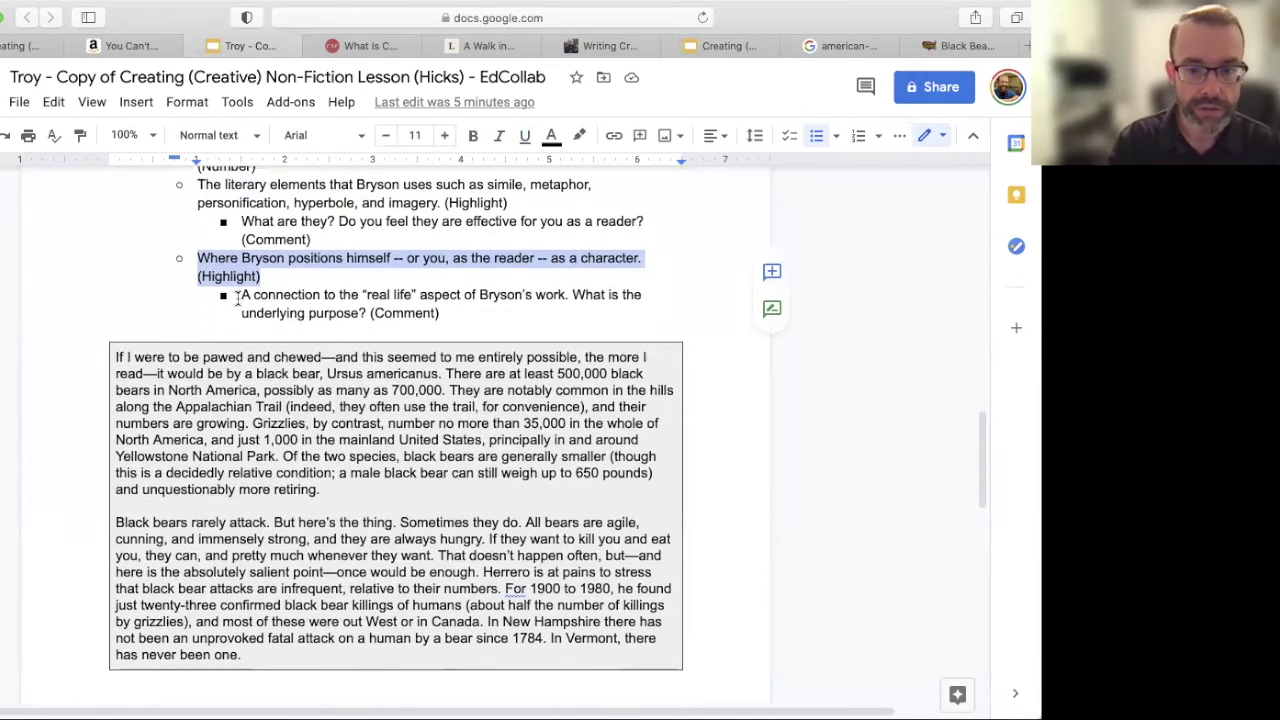
scroll(238, 297, down, 2)
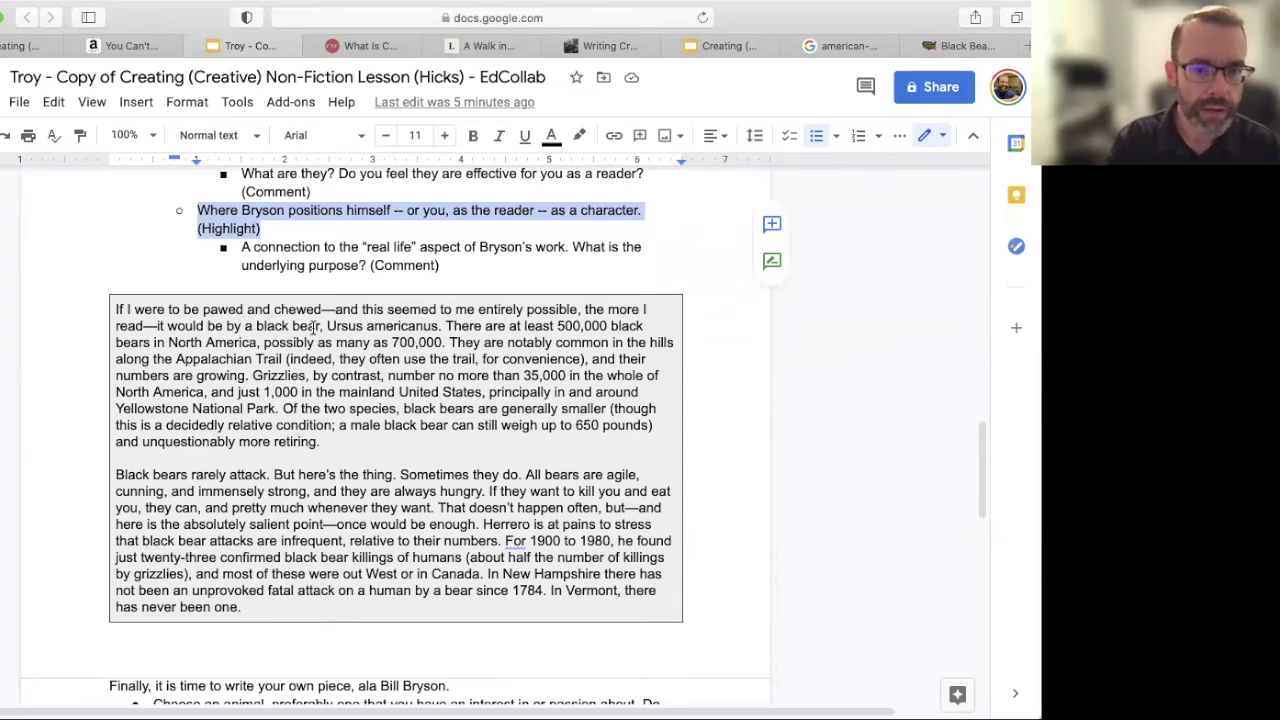
Step: In the Bryson passage's first sentence, point out the fact "Ursus americanus" and the phrase "pawed and chewed"
drag(439, 326, 323, 328)
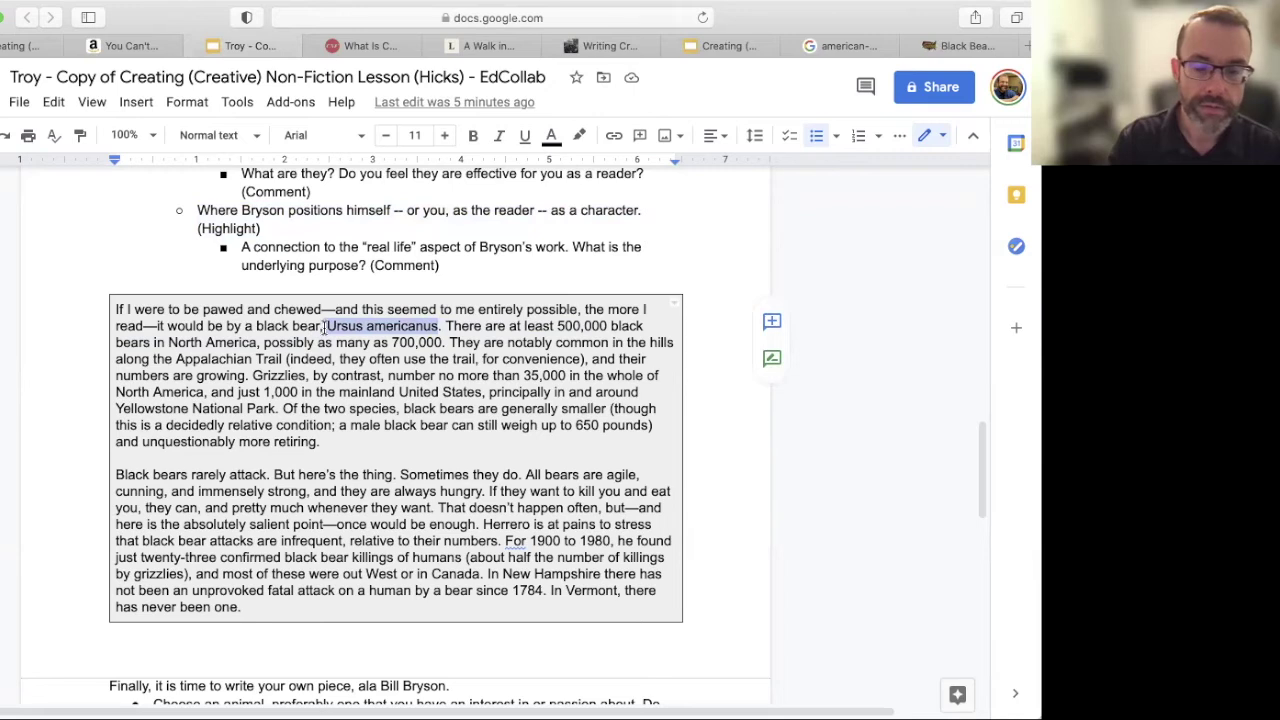
drag(205, 309, 325, 312)
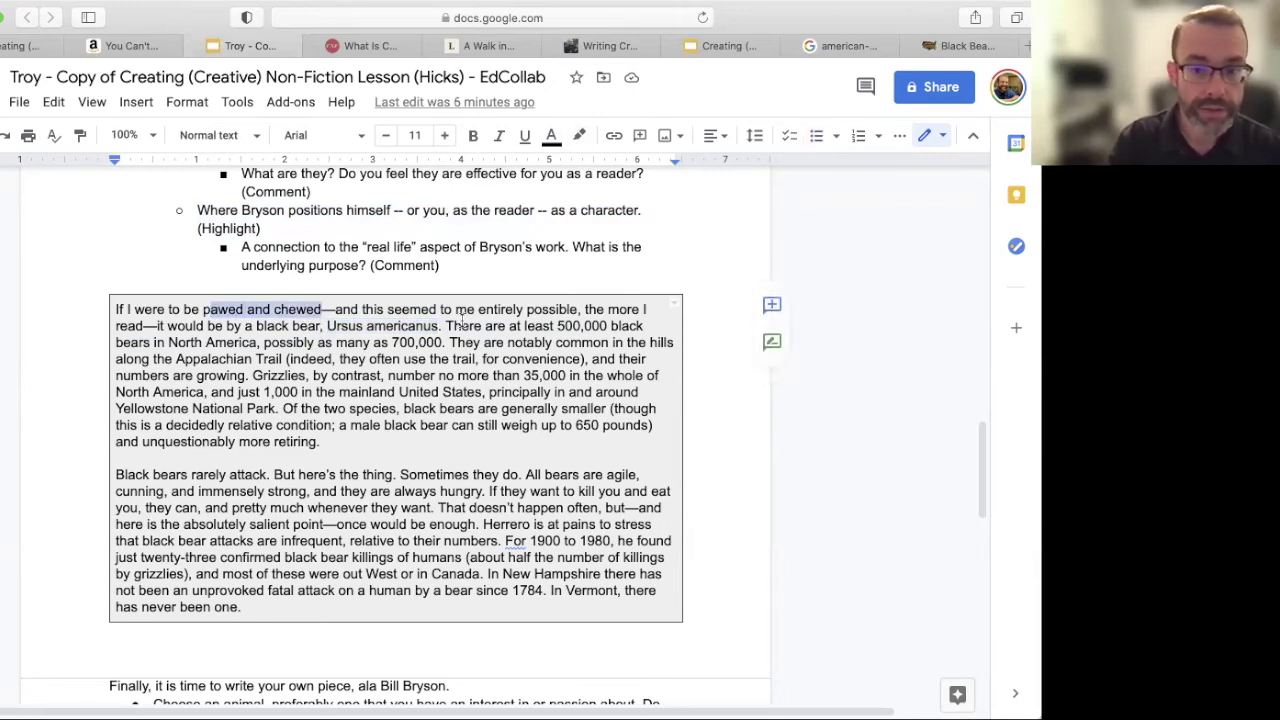
click(452, 322)
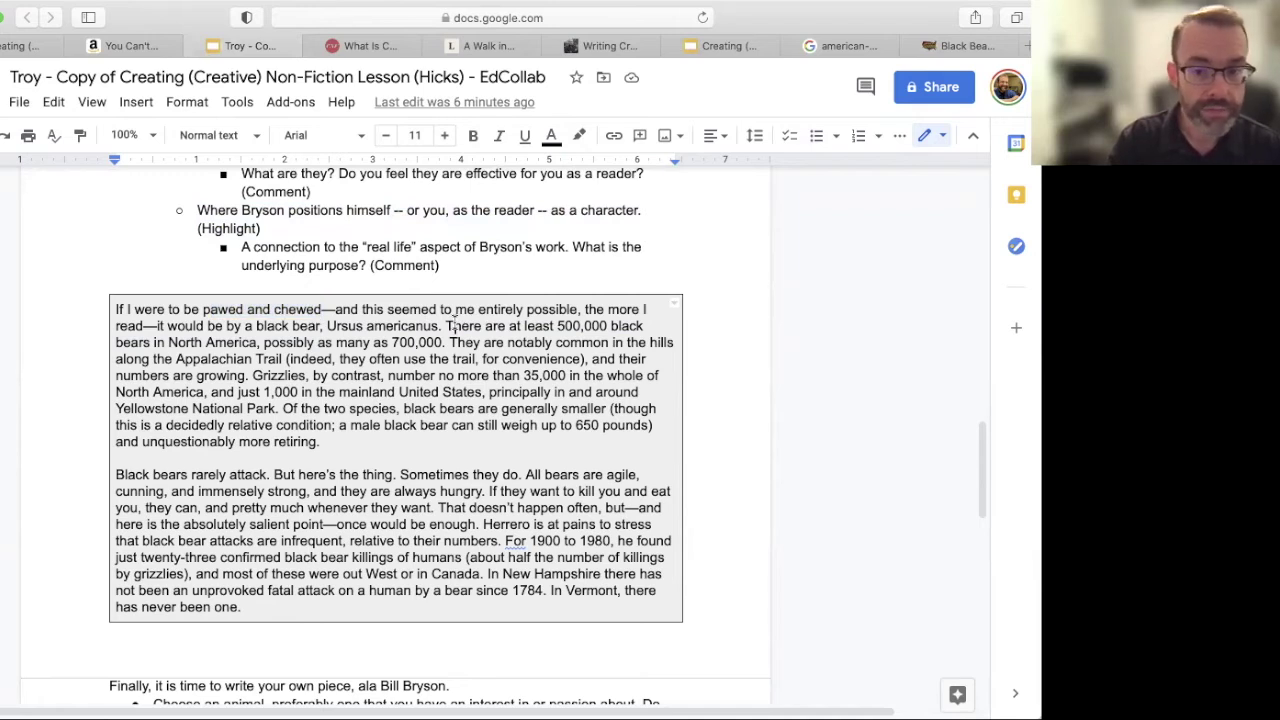
Step: Point out the Bryson passage's sentence giving the black bear population in North America
drag(448, 326, 441, 342)
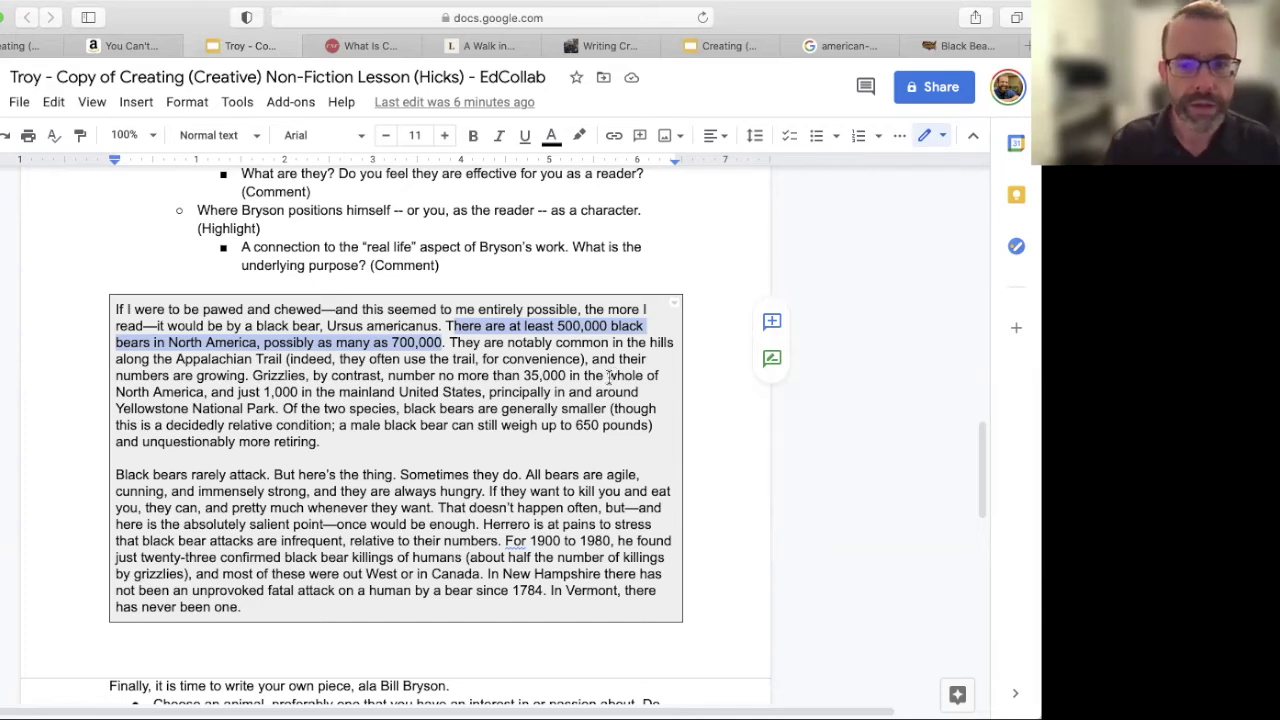
scroll(480, 370, up, 1)
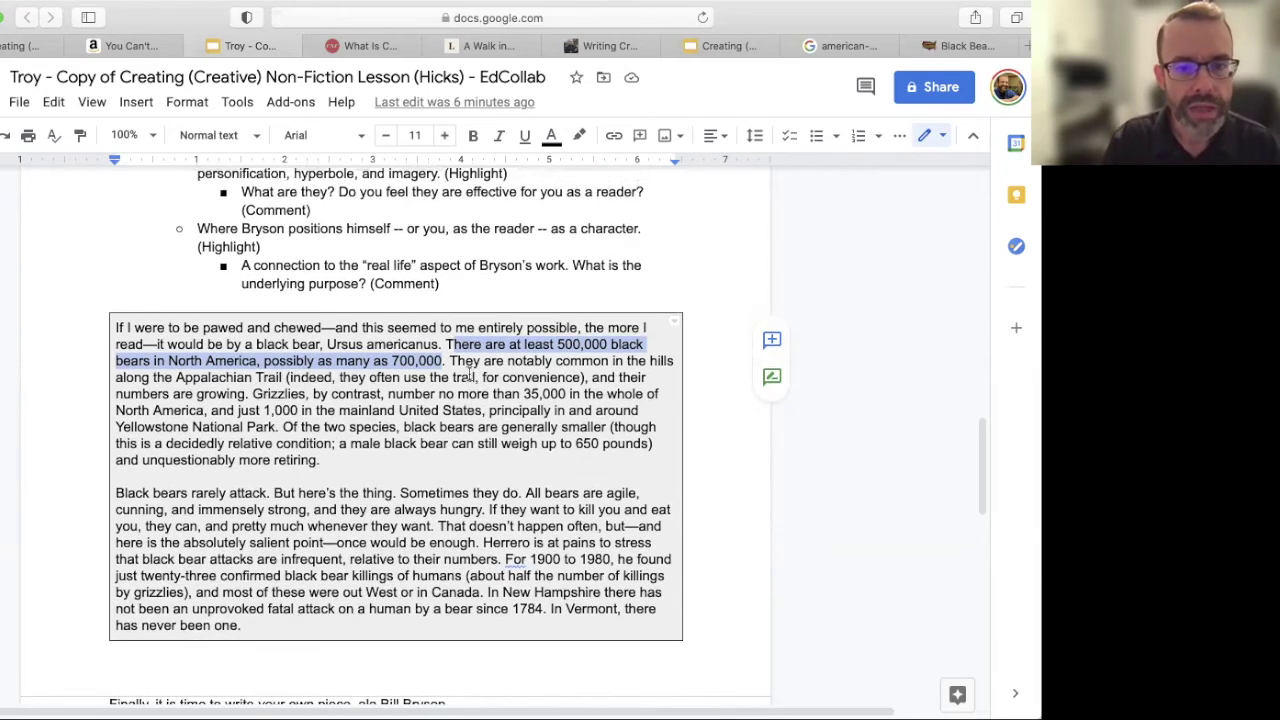
scroll(464, 368, up, 1)
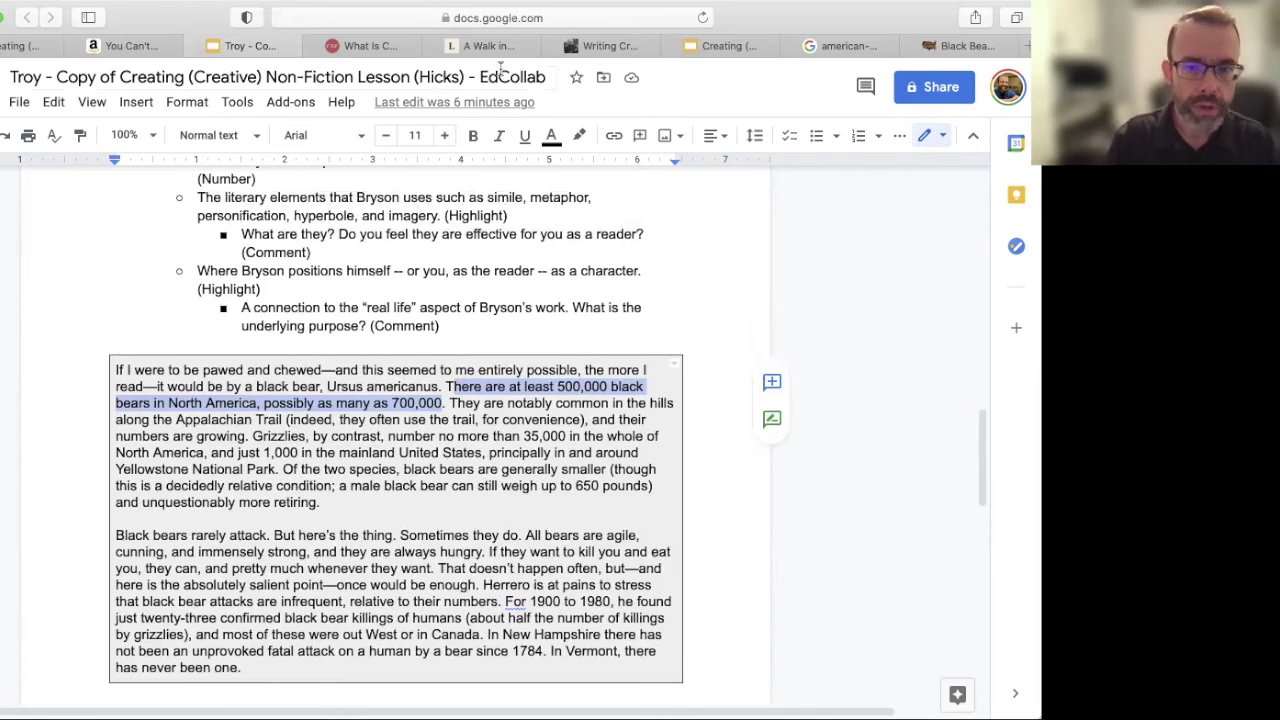
Step: In the creative nonfiction writing article, point out the "Figurative language", "Imagery" and "Point of view" elements
click(357, 47)
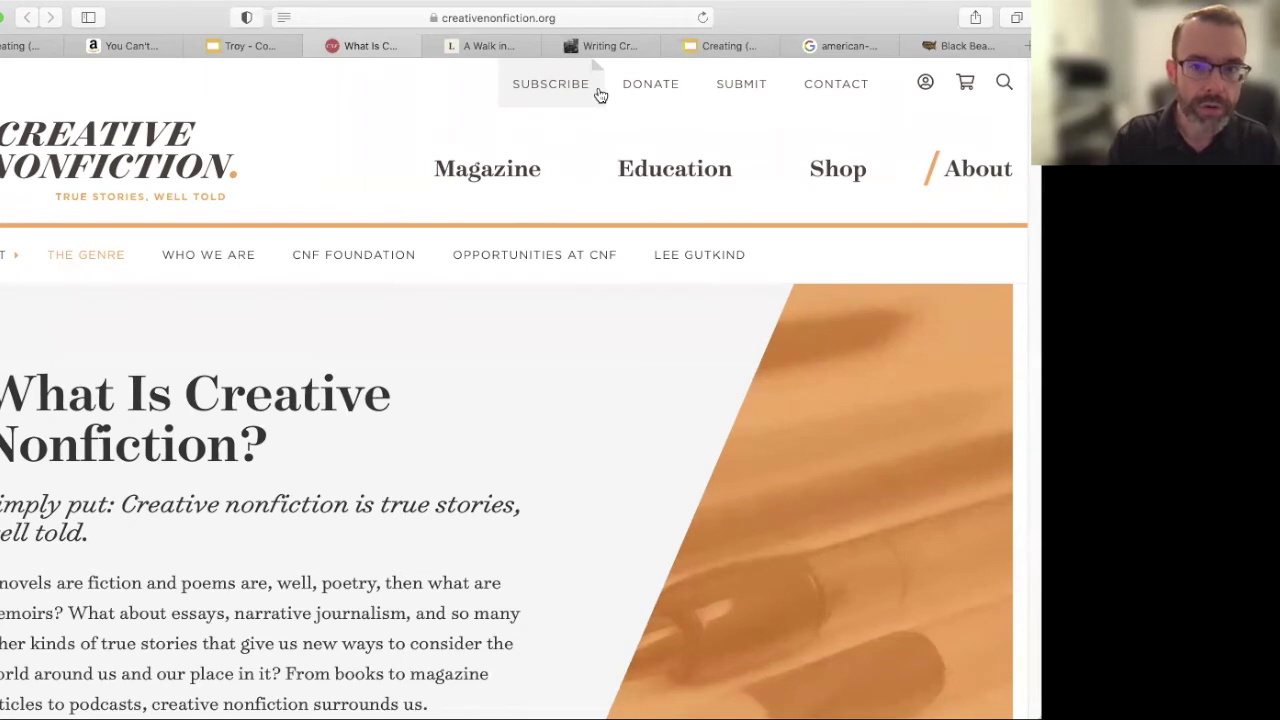
click(602, 44)
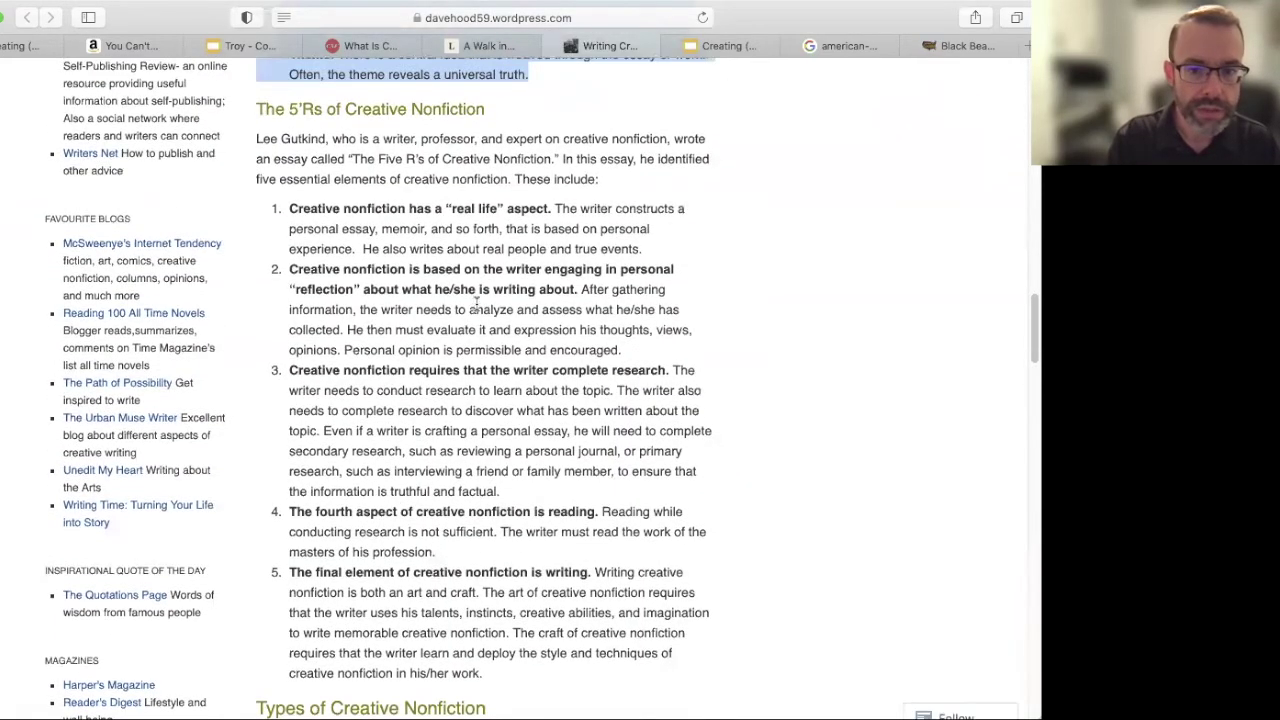
scroll(477, 303, up, 3)
scroll(477, 303, up, 6)
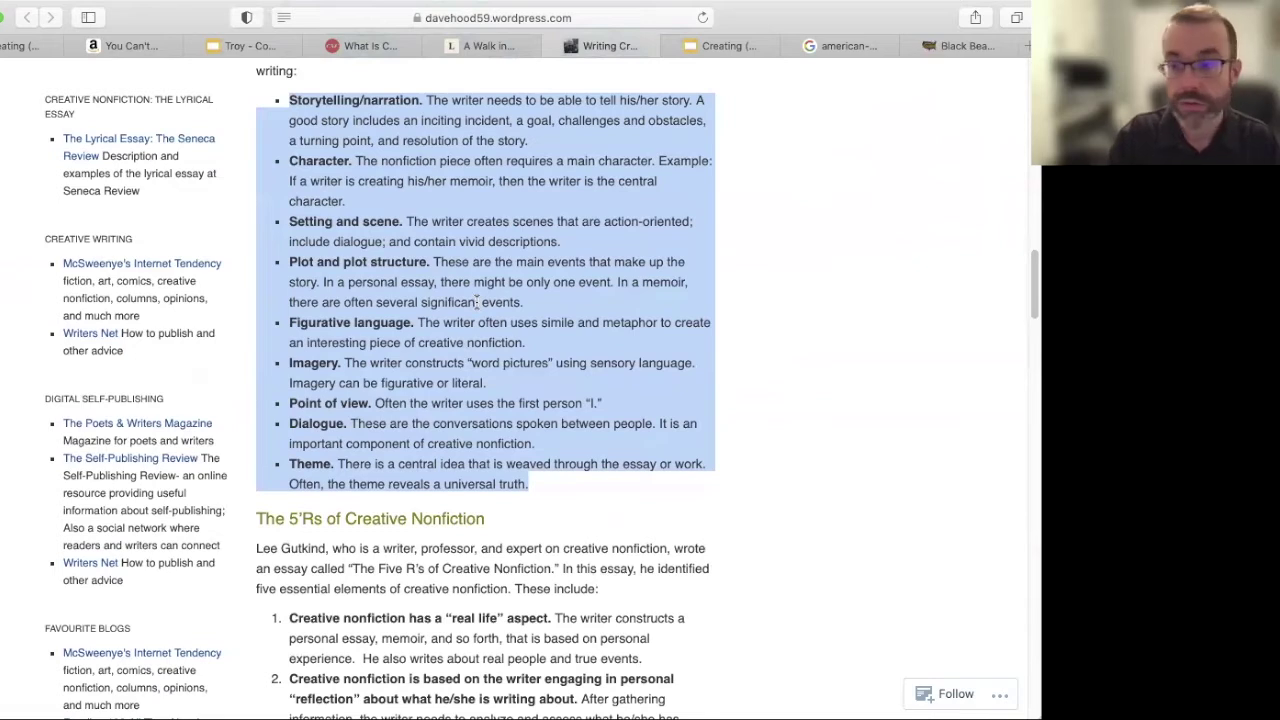
click(291, 320)
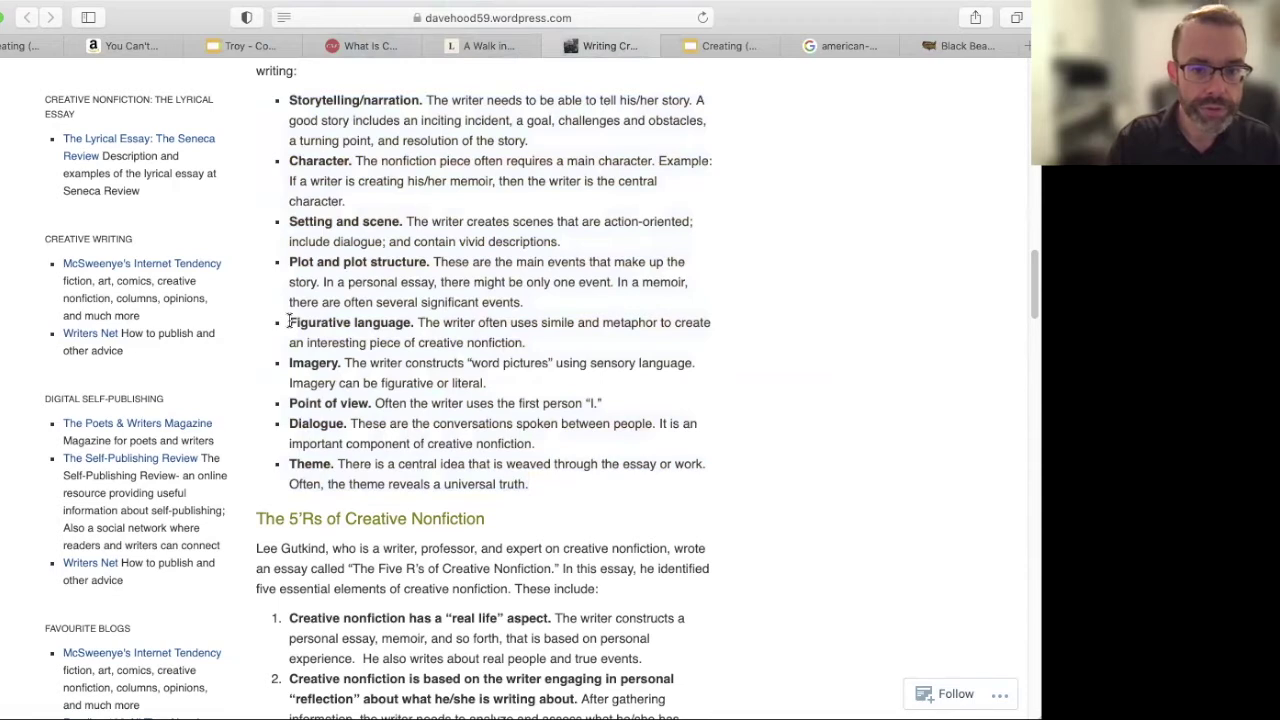
drag(291, 322, 623, 397)
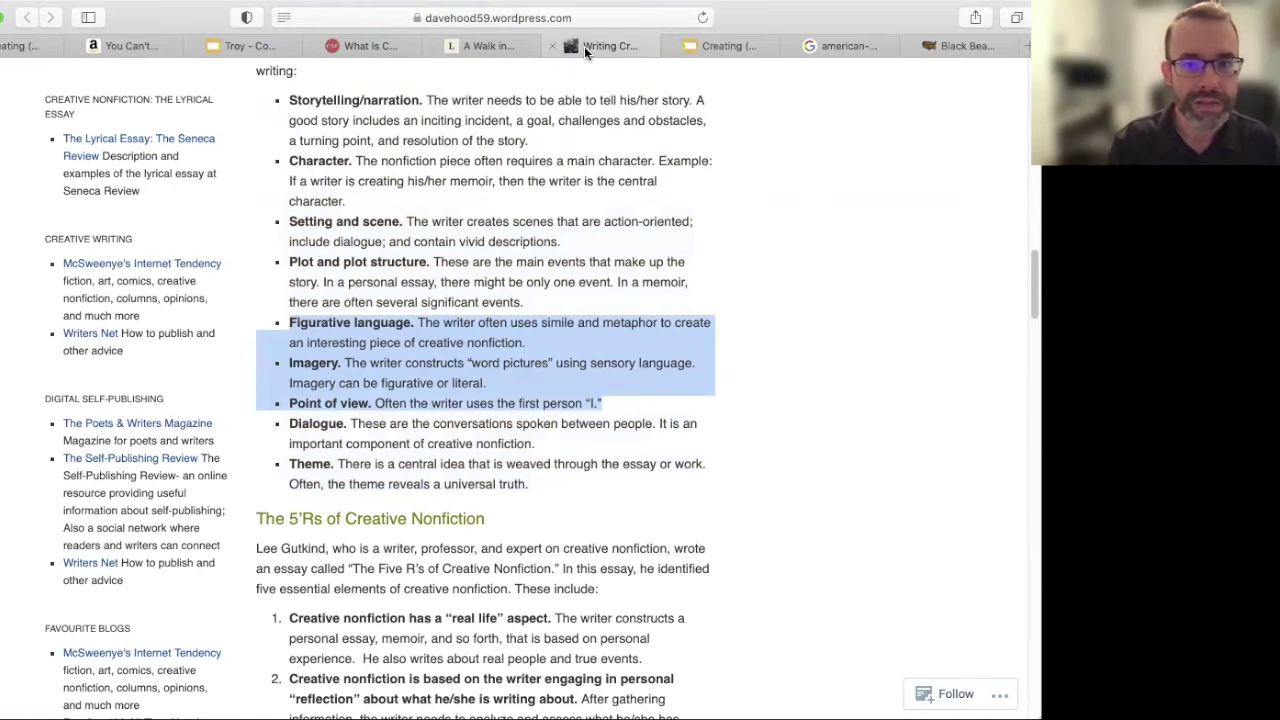
Step: Move the creative nonfiction article directly beside the lesson document in the browser's page order, and return to the Bryson passage
drag(584, 46, 349, 50)
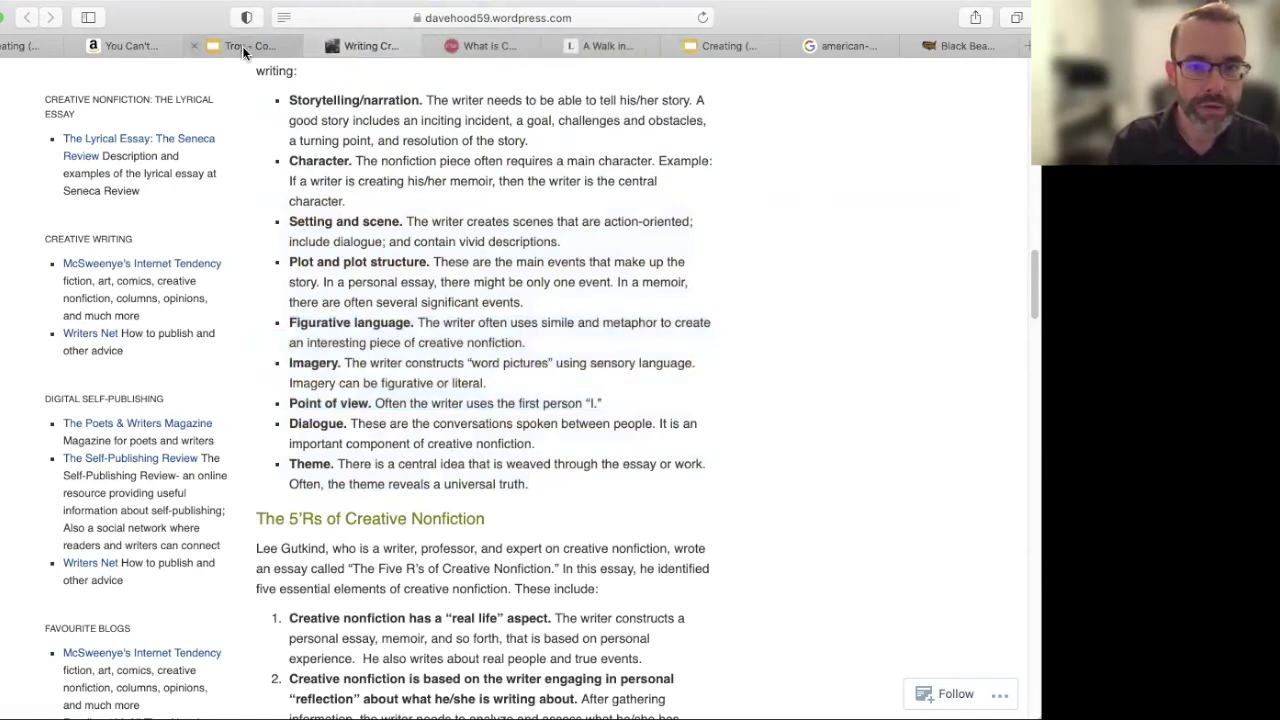
click(242, 46)
scroll(322, 240, down, 3)
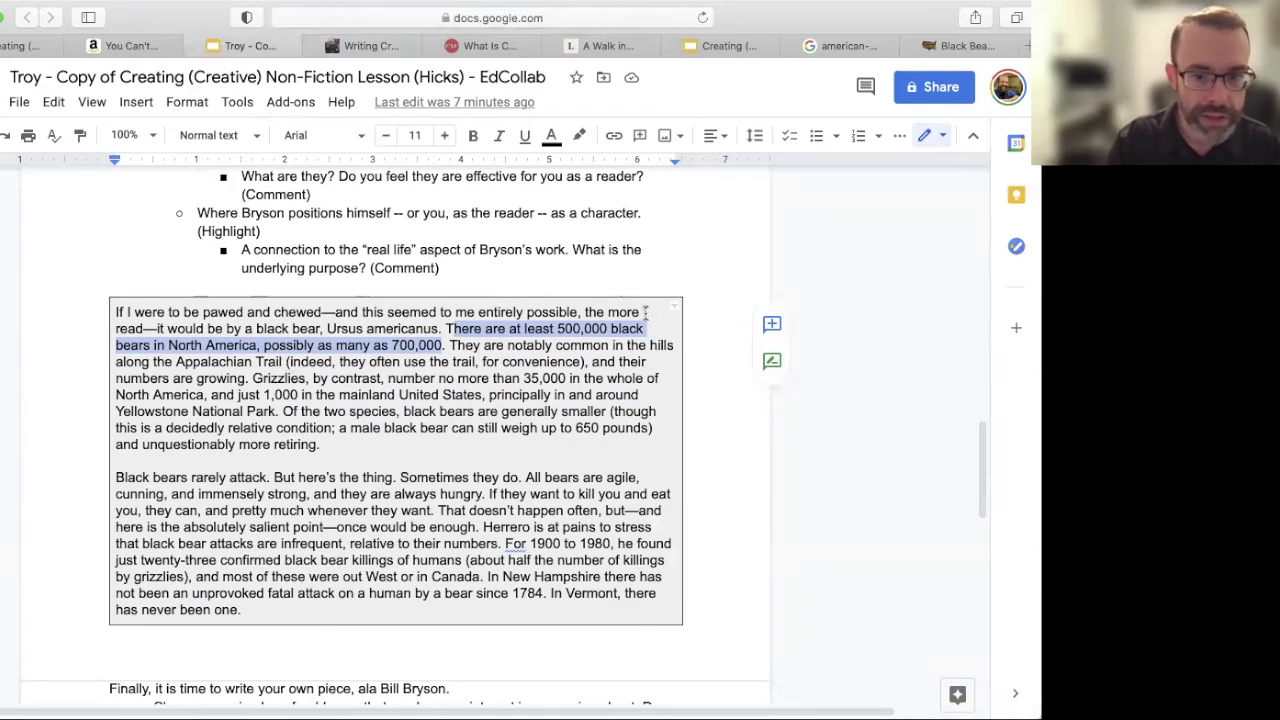
Step: Point out the facts from "There are at least 500,000" through the first paragraph, and the opening sentences of the second paragraph
click(447, 328)
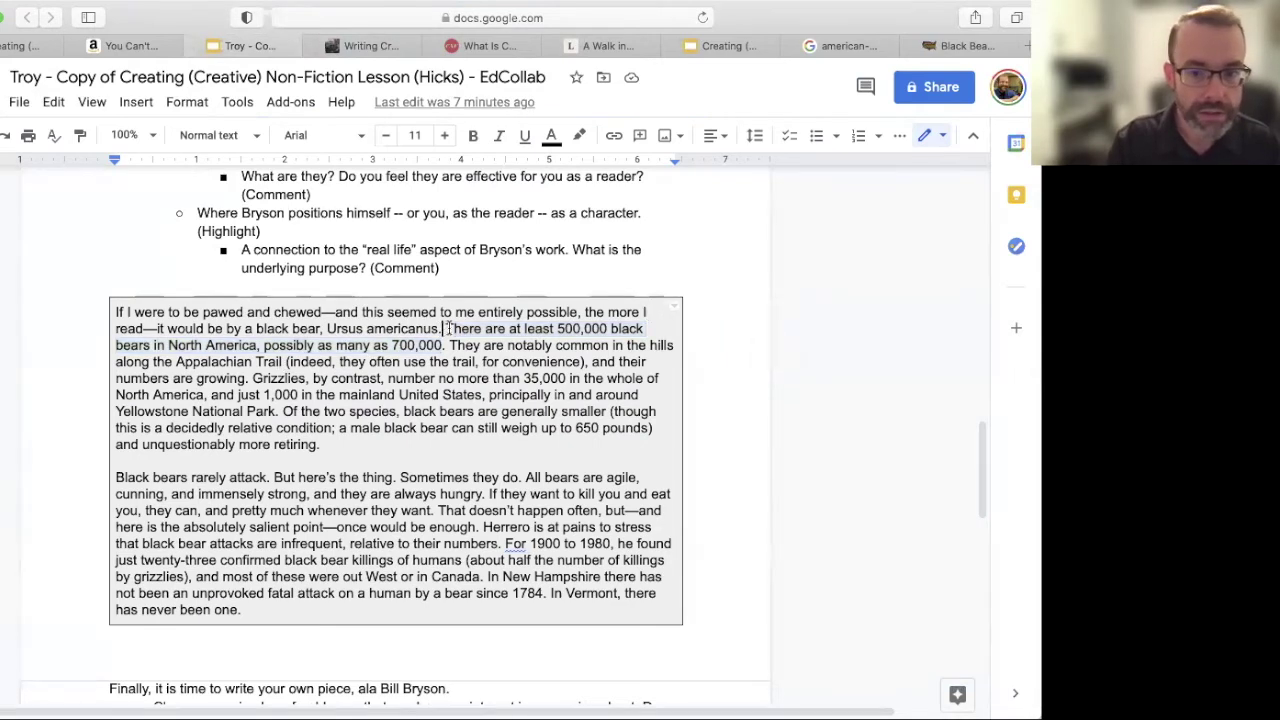
drag(455, 343, 450, 462)
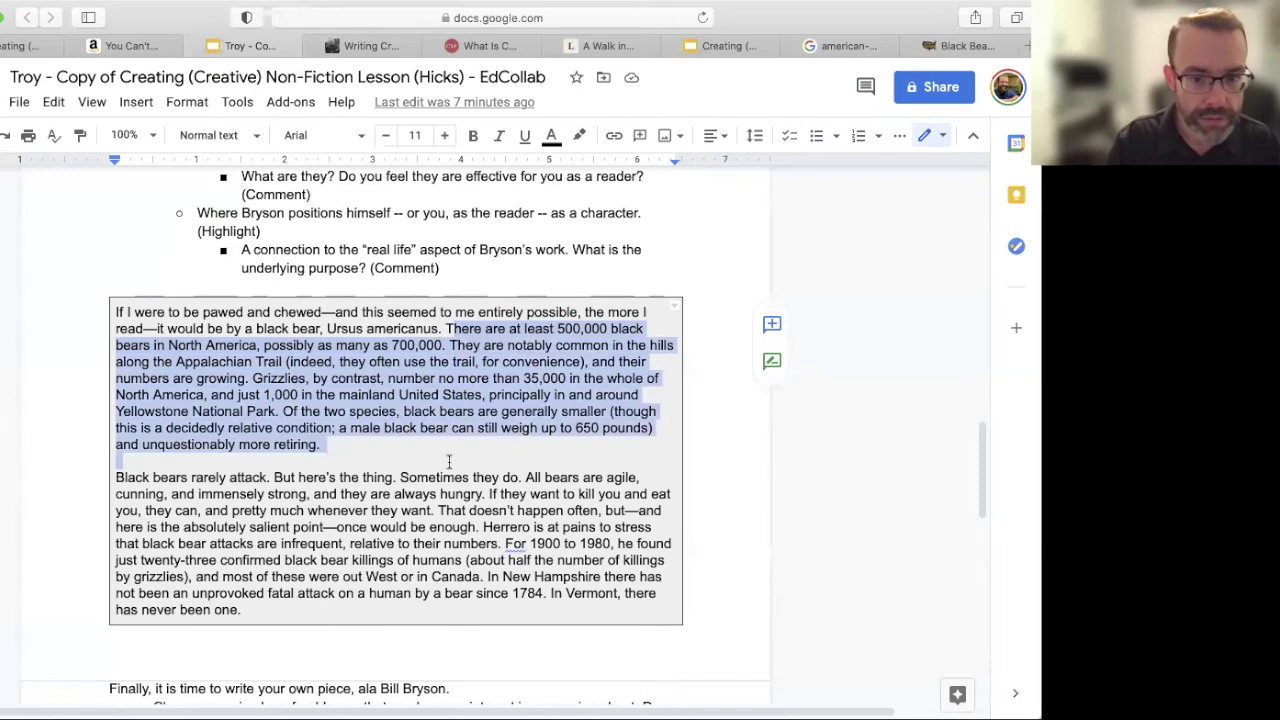
drag(116, 477, 288, 512)
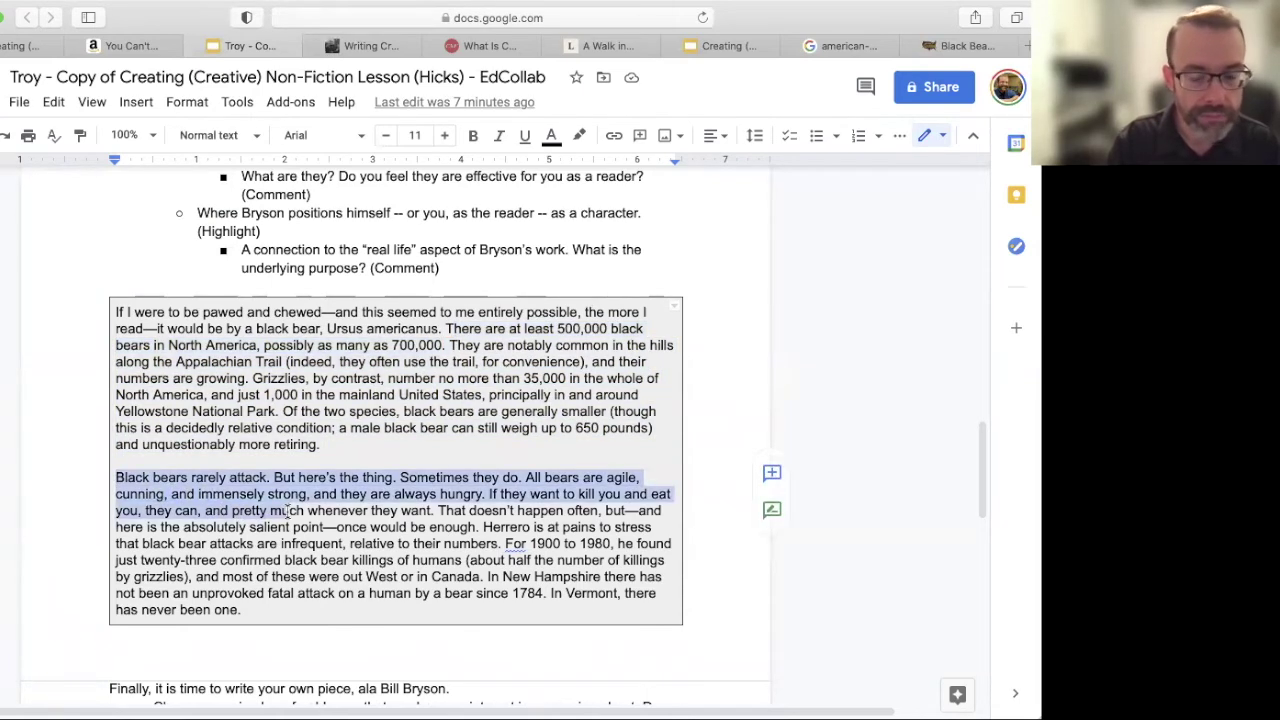
click(490, 494)
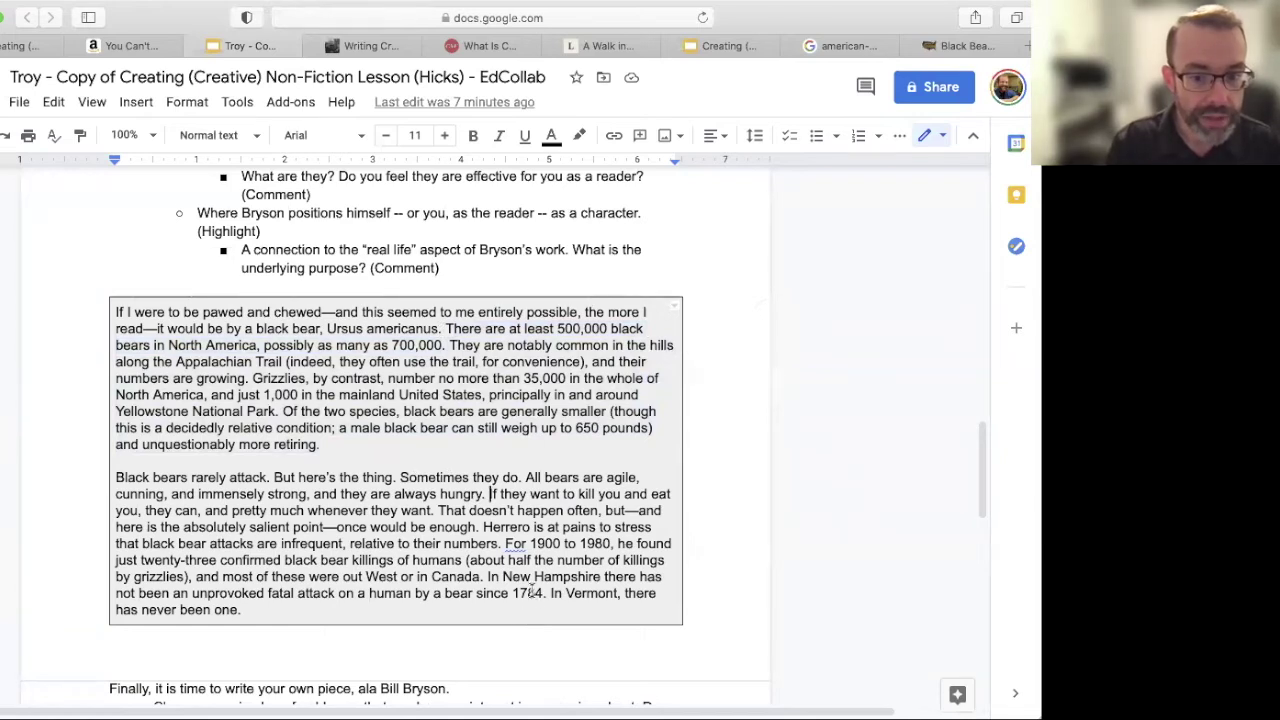
scroll(531, 595, down, 1)
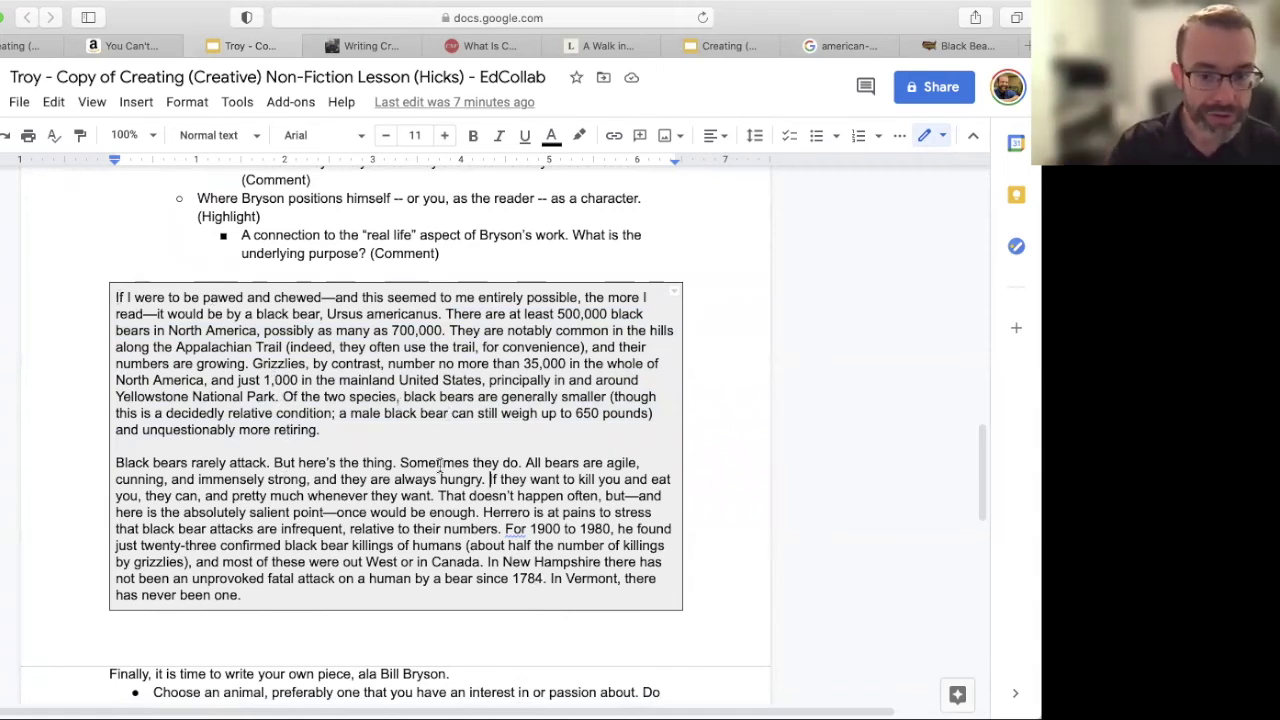
Step: Point out "That doesn't happen often" in Bryson's second paragraph and compare it with the highlighted "Attacks are very rare" sentence in the earlier passage
click(116, 462)
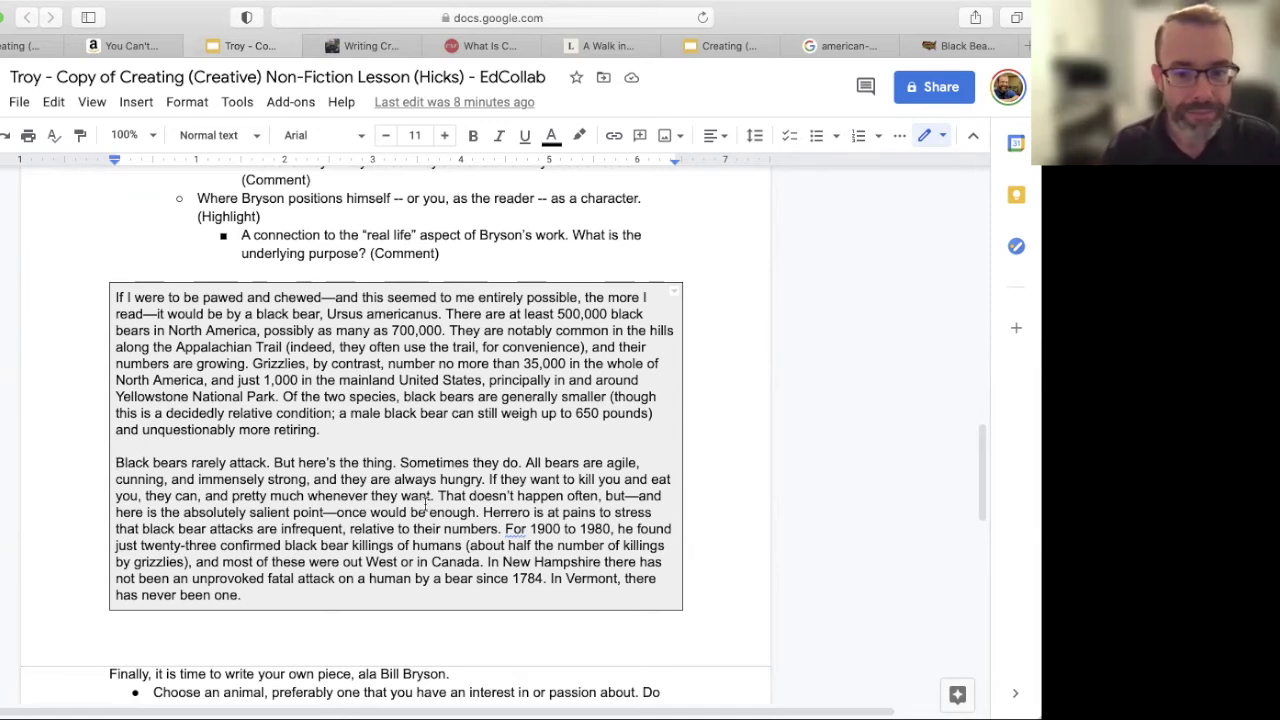
drag(438, 496, 598, 496)
scroll(590, 500, up, 10)
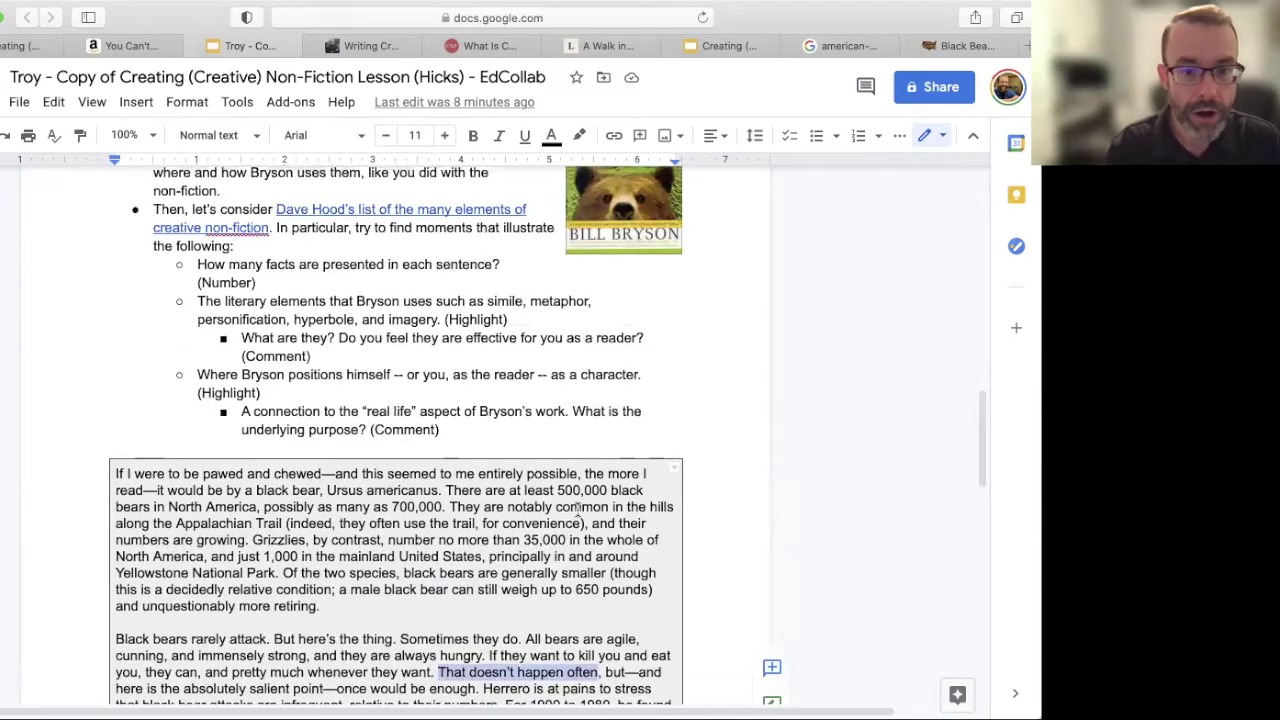
scroll(572, 511, up, 3)
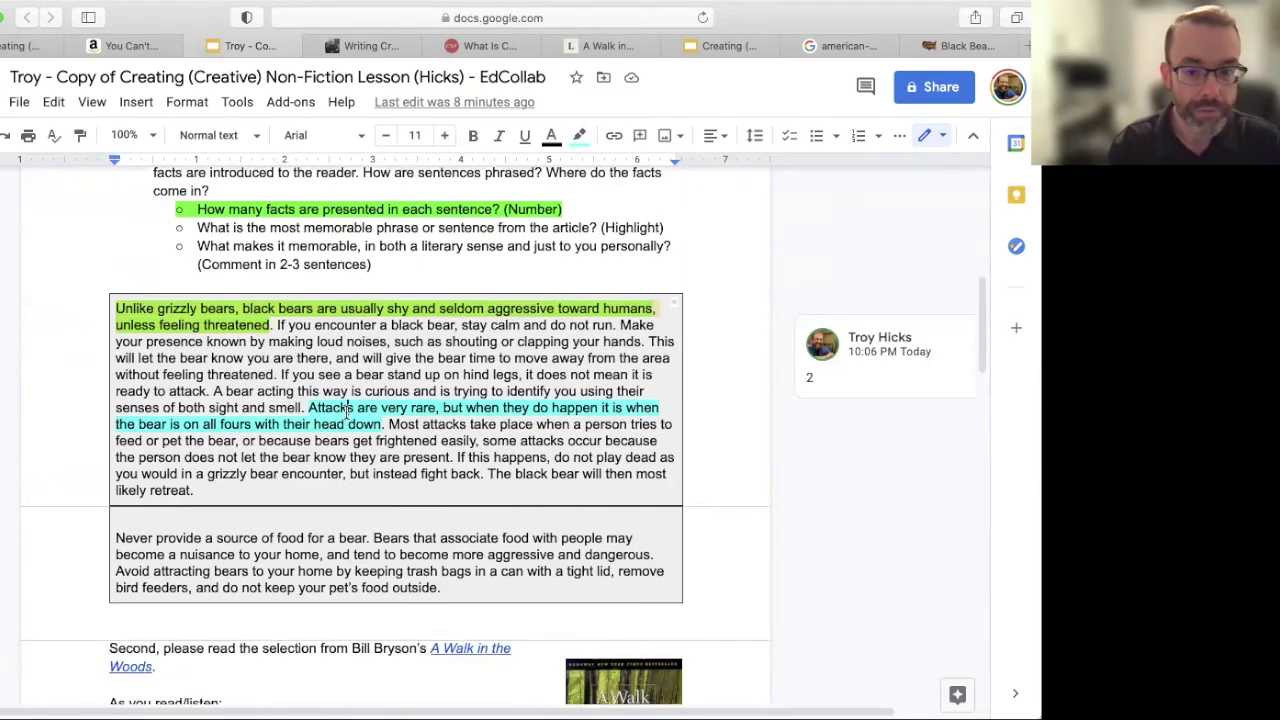
scroll(367, 418, down, 10)
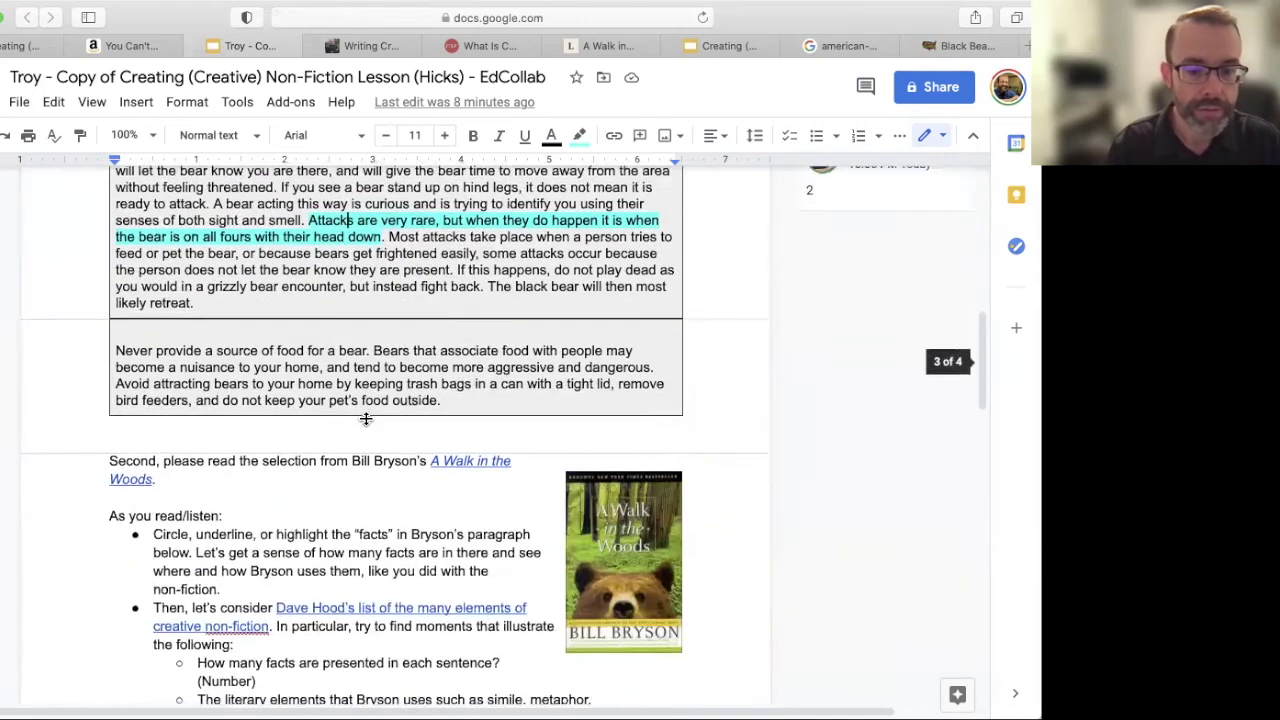
Step: In Bryson's second paragraph, point out the sentence stressing that attacks are infrequent and the New Hampshire fact
scroll(366, 425, down, 3)
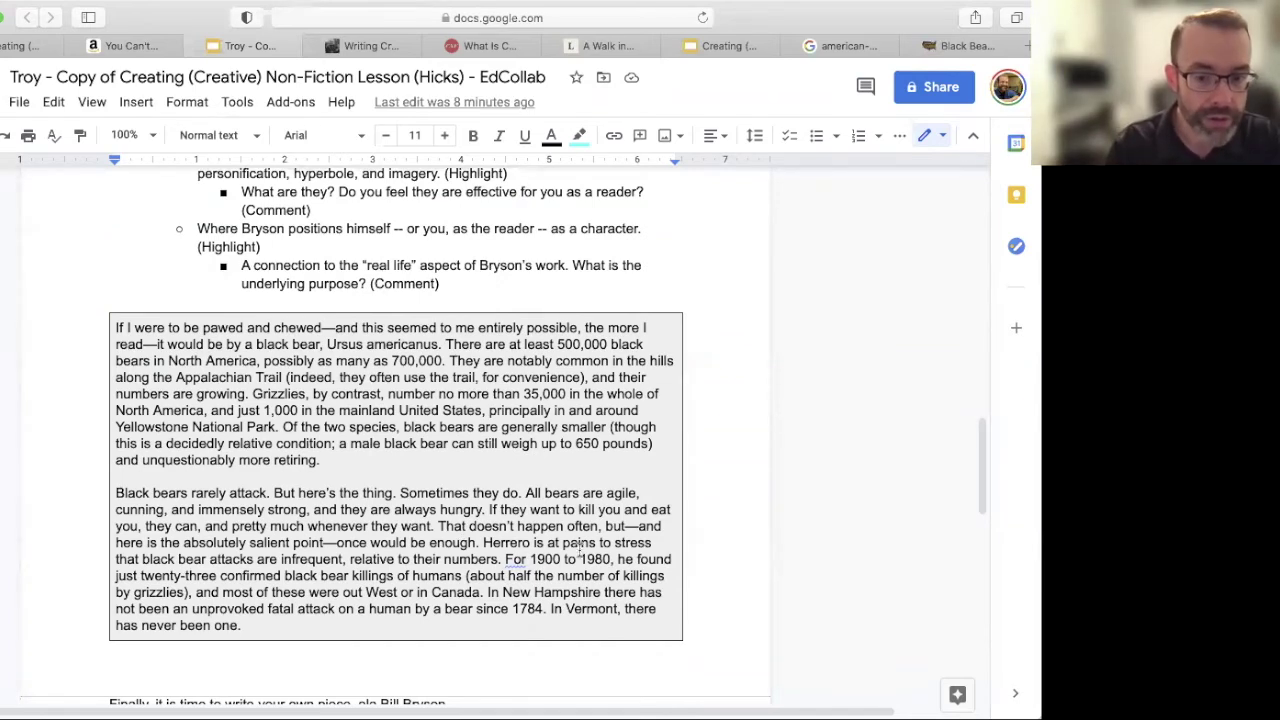
scroll(565, 550, down, 1)
drag(483, 499, 536, 516)
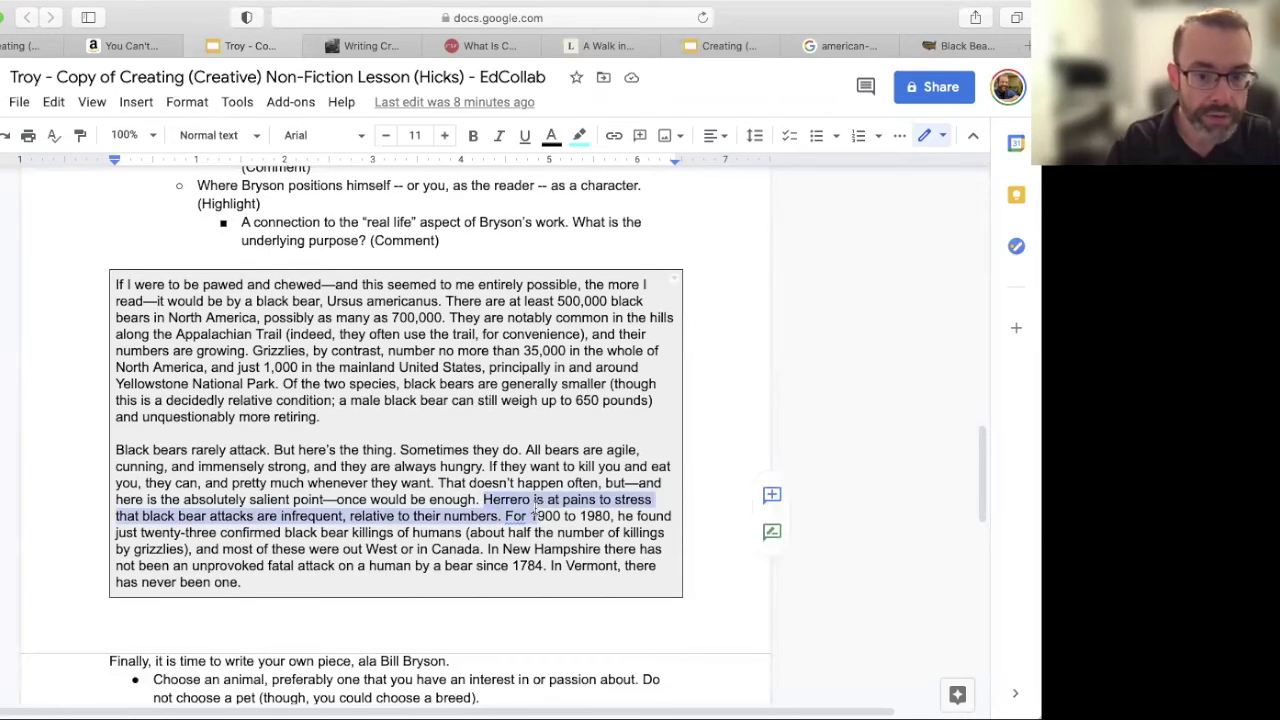
click(510, 549)
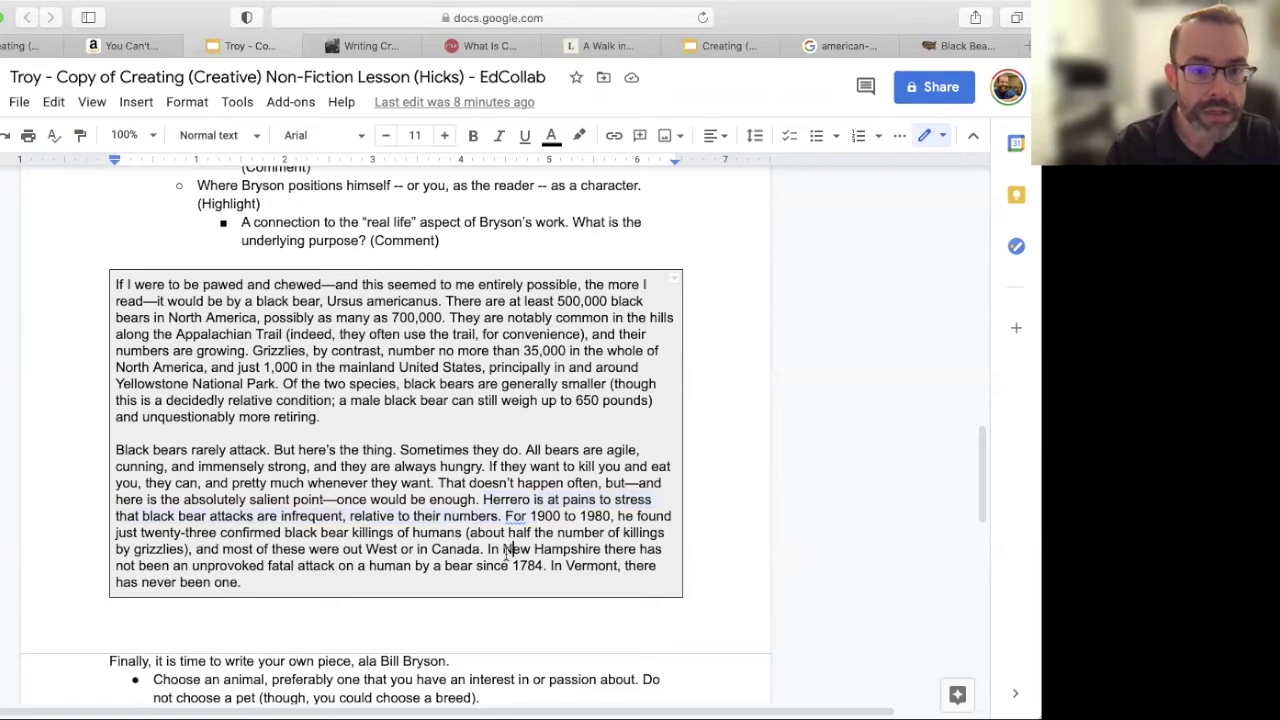
Step: Point out the comment question "What are they? Do you feel they are effective for you as a reader?" beneath the literary elements prompt
scroll(510, 549, up, 1)
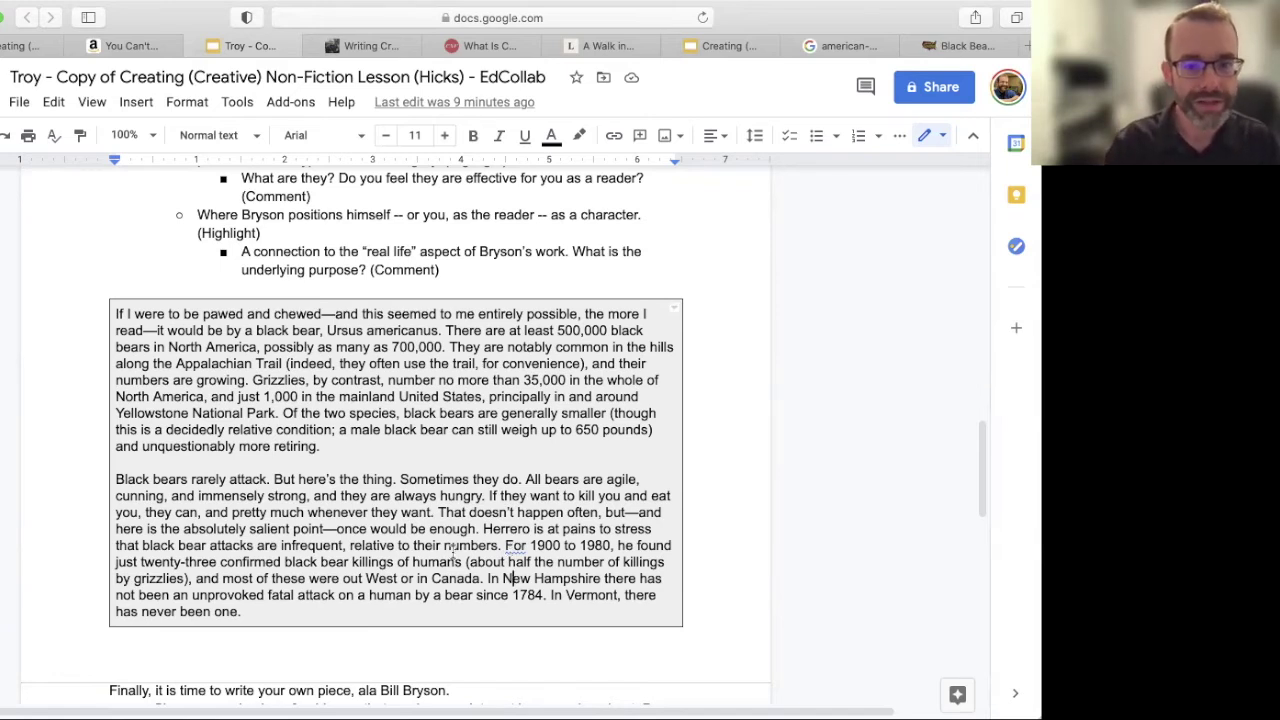
scroll(450, 550, up, 2)
scroll(441, 540, up, 1)
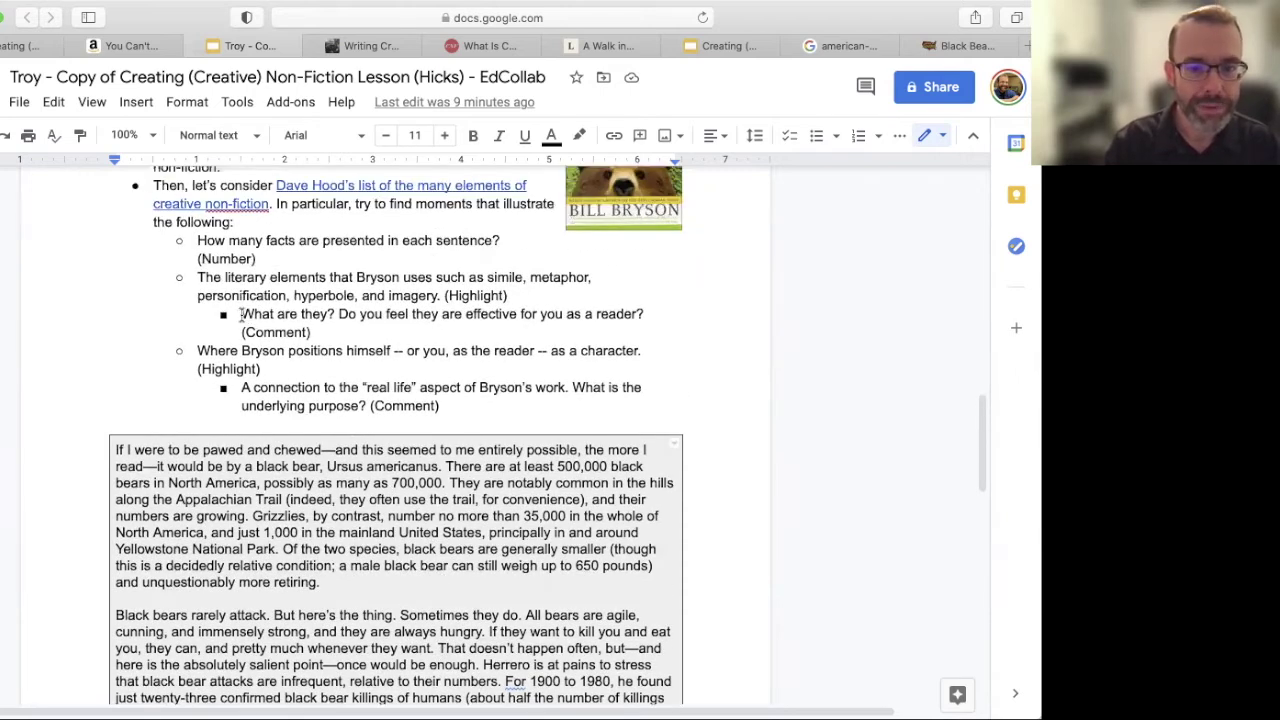
drag(241, 314, 385, 330)
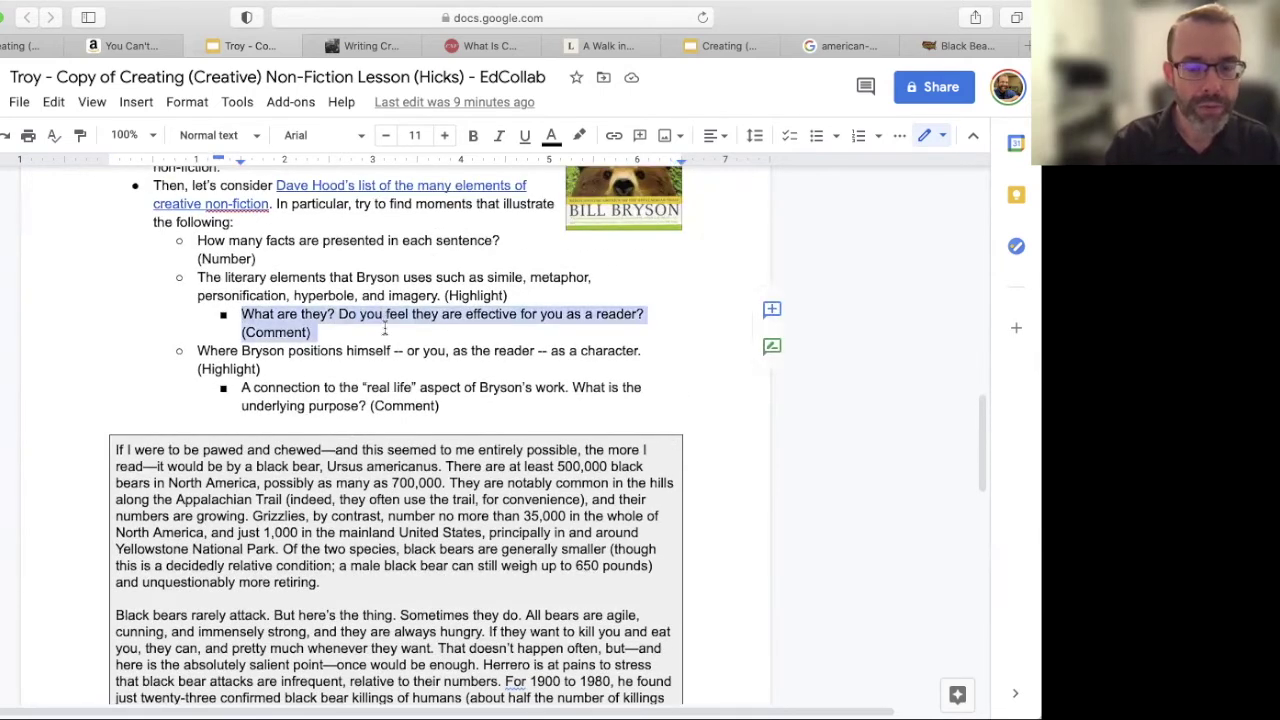
Step: Point out the sentences "Black bears rarely attack. But here's the thing. Sometimes they do." in the Bryson passage
scroll(432, 455, down, 4)
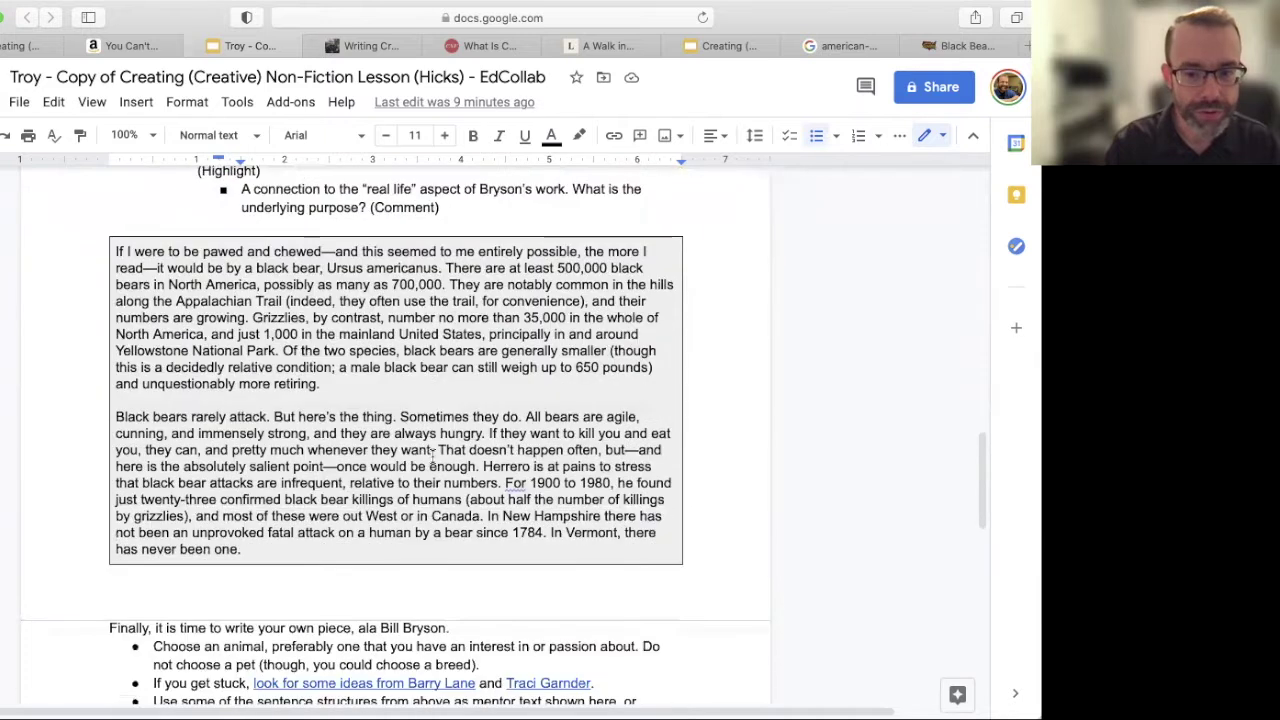
scroll(434, 455, up, 2)
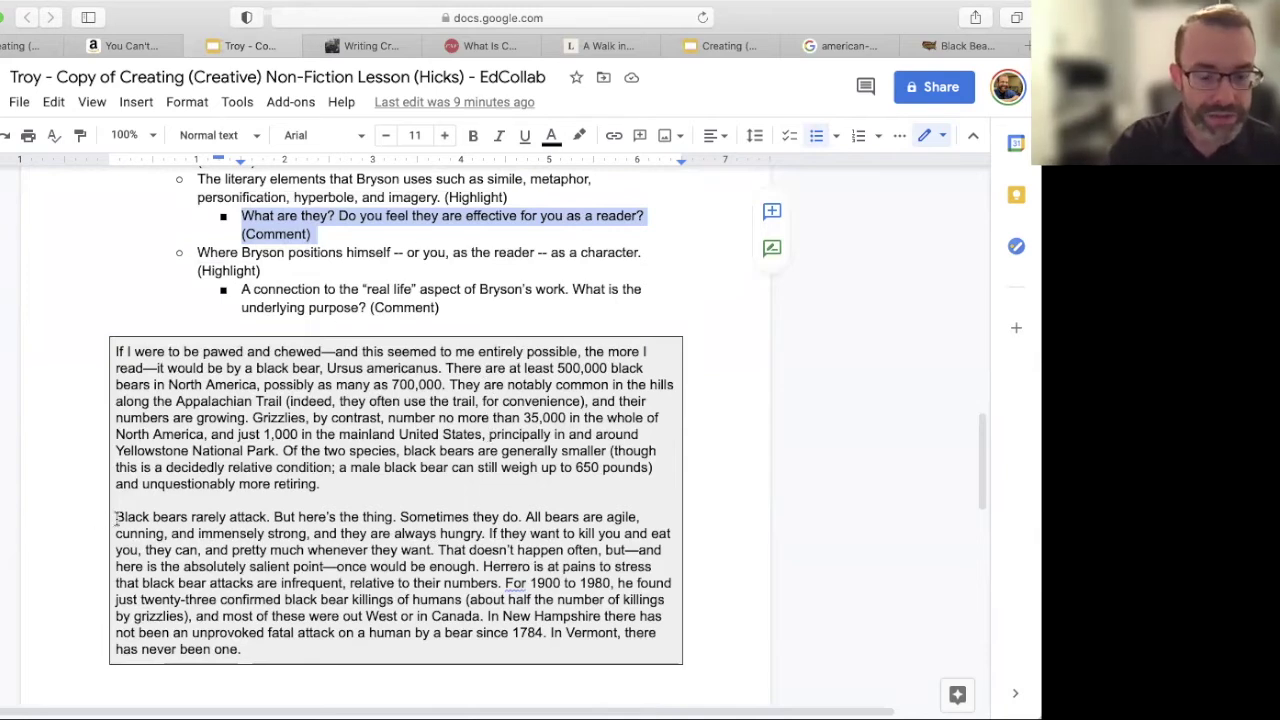
drag(340, 484, 289, 457)
drag(323, 566, 371, 634)
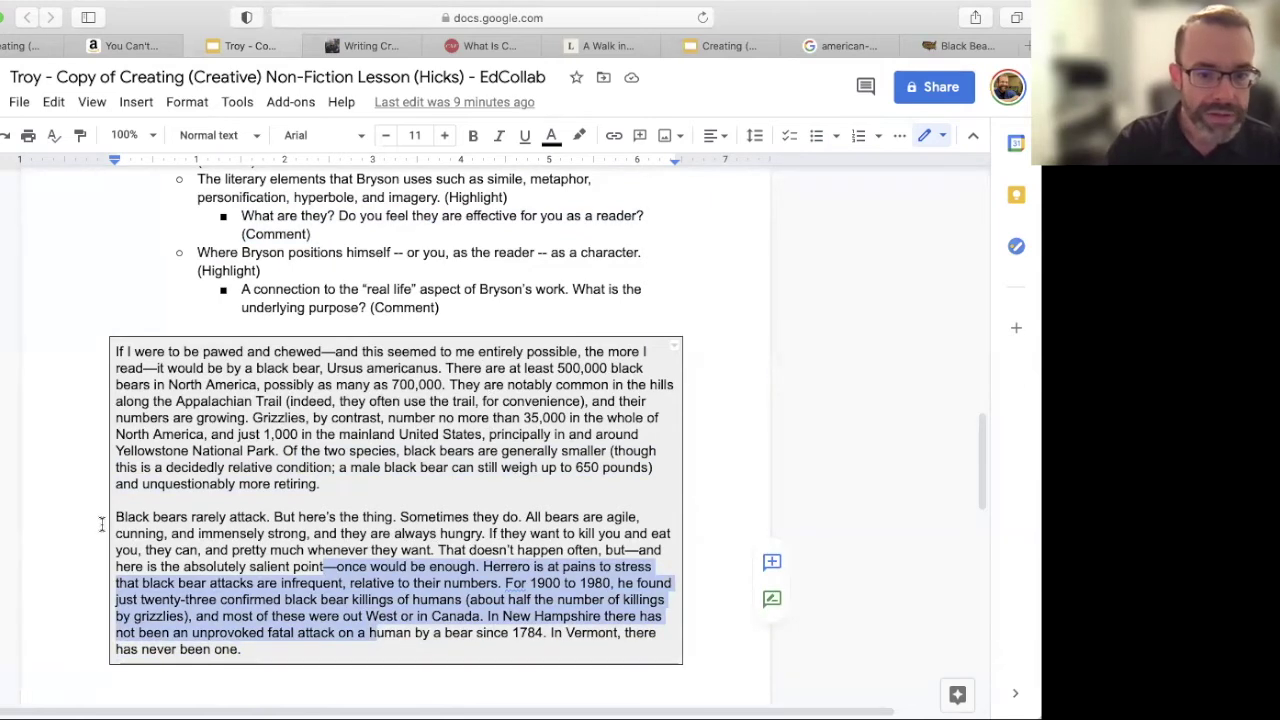
drag(117, 516, 521, 512)
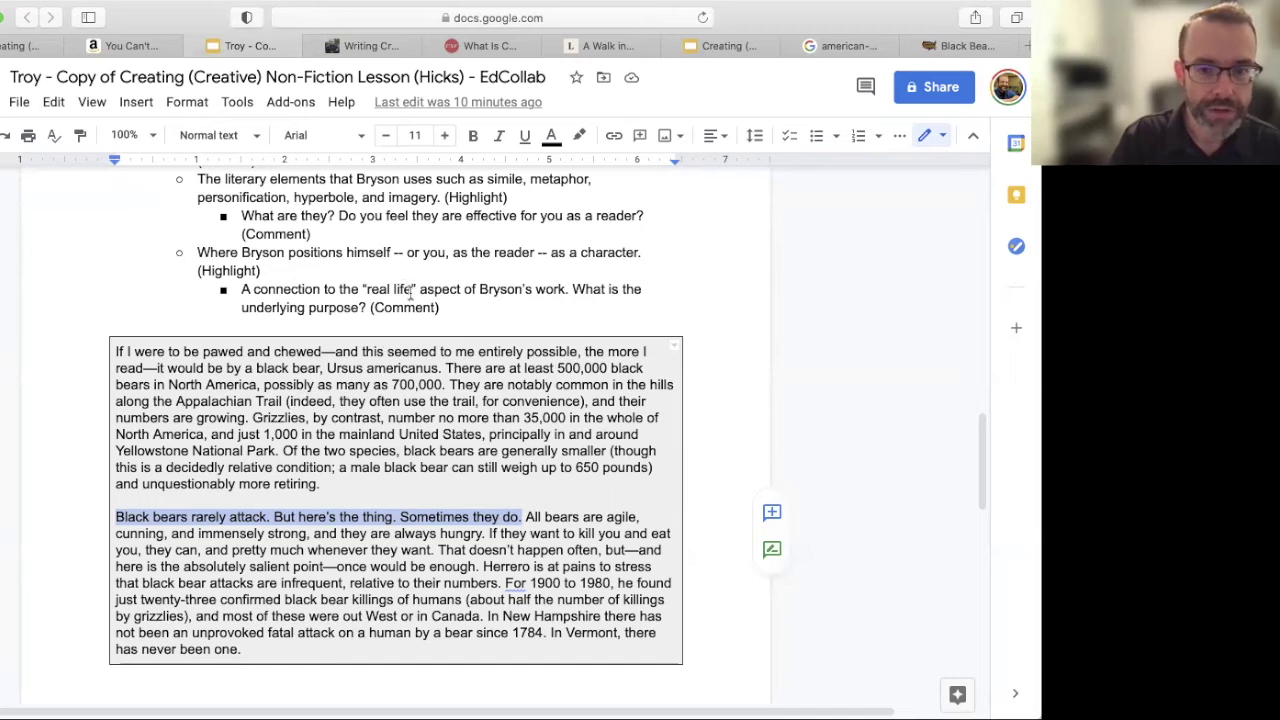
Step: Point out the prompt on Bryson or the reader as a character and its "real life" connection and underlying purpose question
click(415, 254)
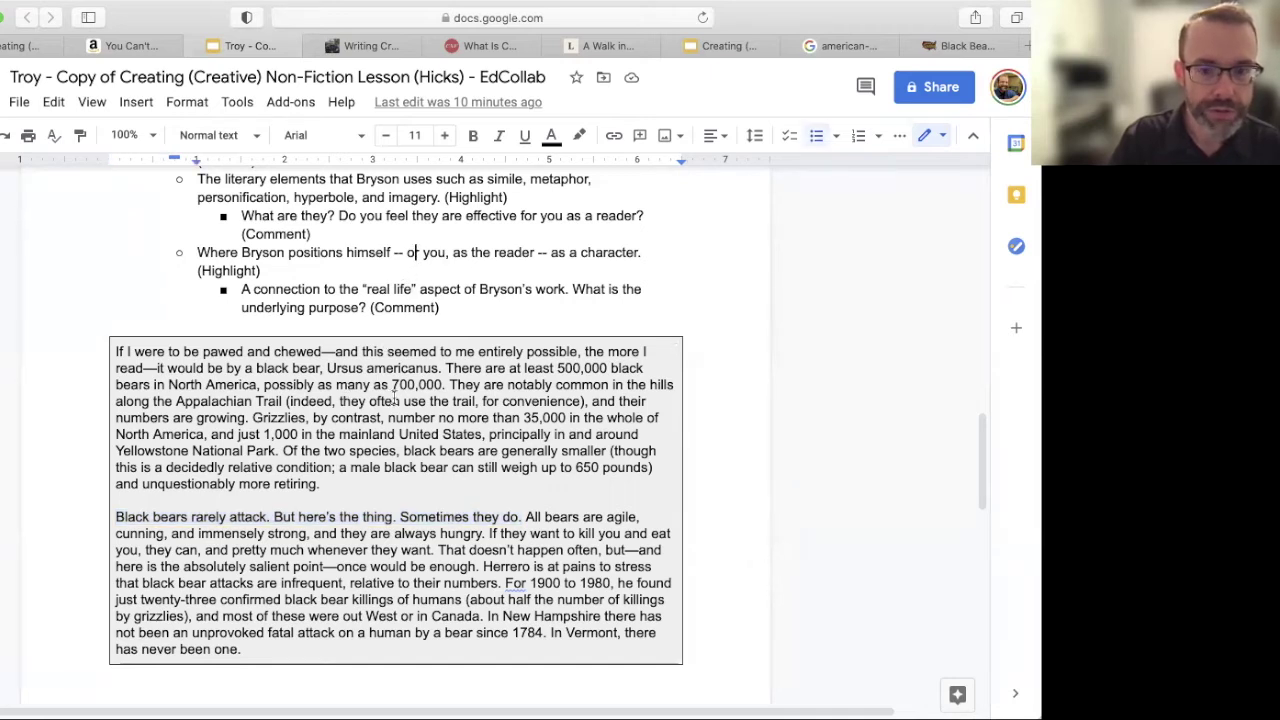
drag(469, 318, 242, 289)
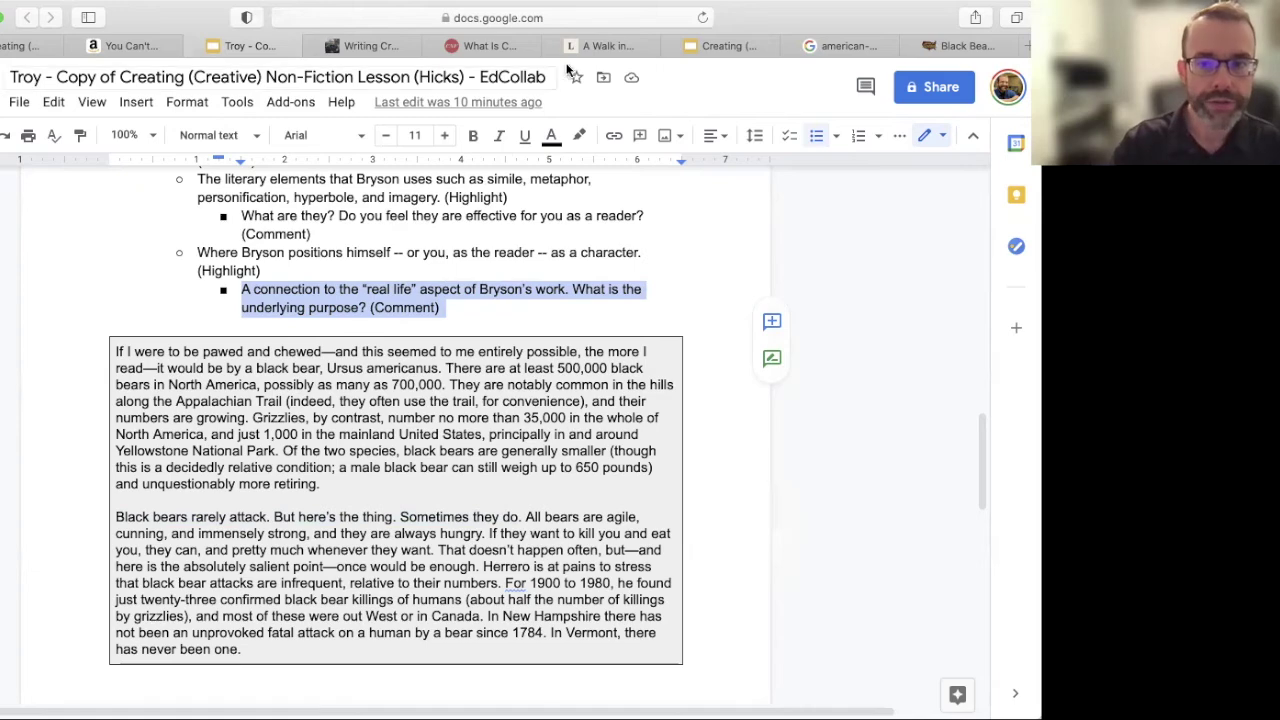
Step: View the full "A Walk in the Woods" excerpt on Literary Hub, dismissing the newsletter sign-up, and return to the lesson document
click(601, 50)
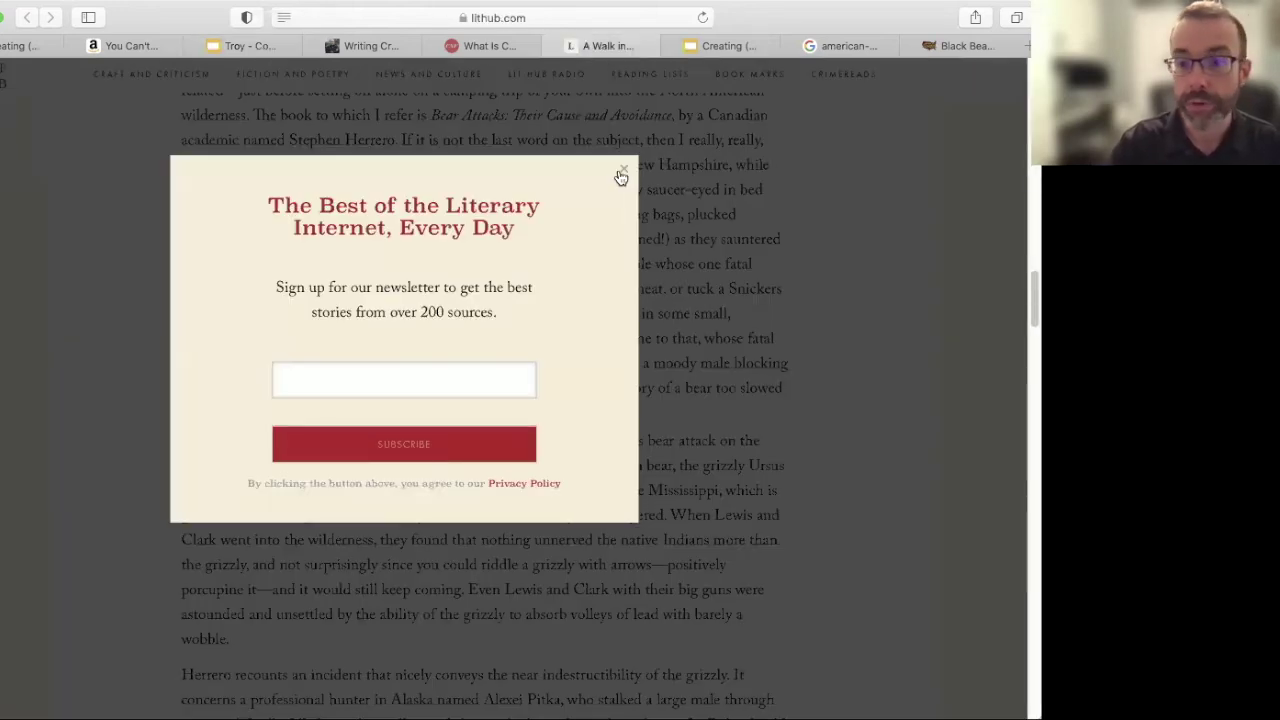
click(622, 171)
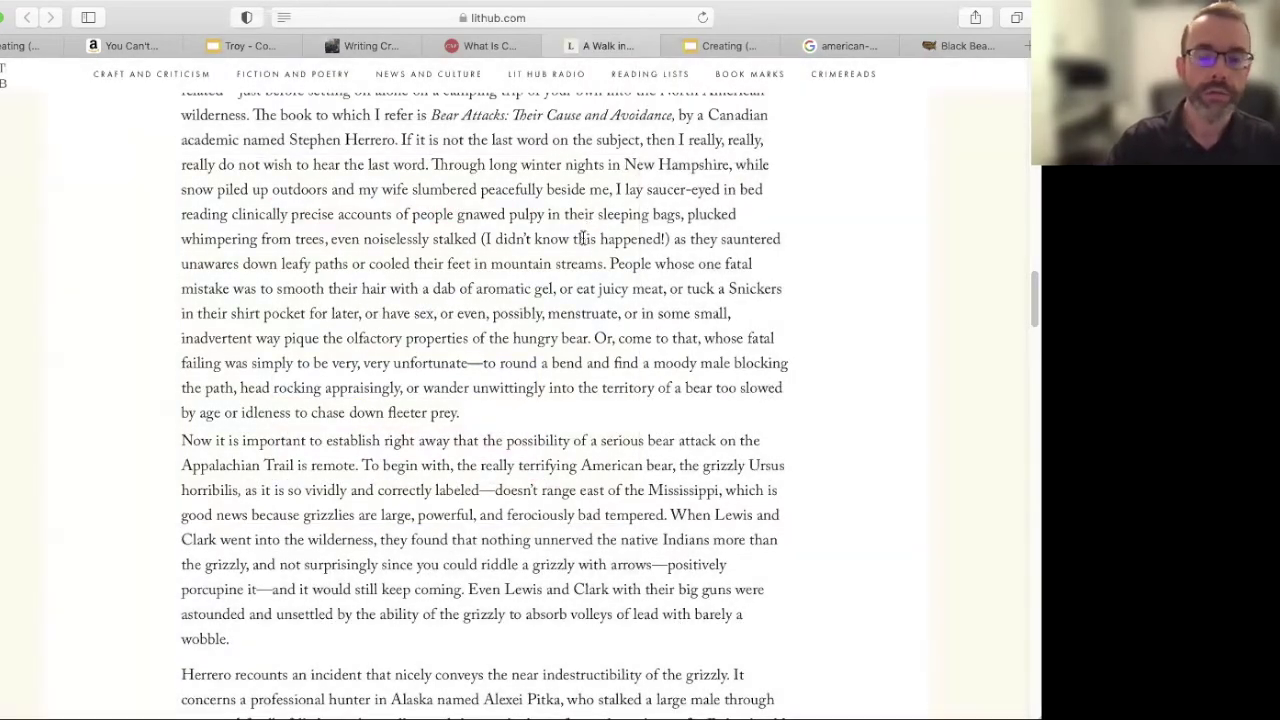
scroll(583, 240, down, 2)
scroll(583, 245, up, 10)
scroll(580, 258, up, 15)
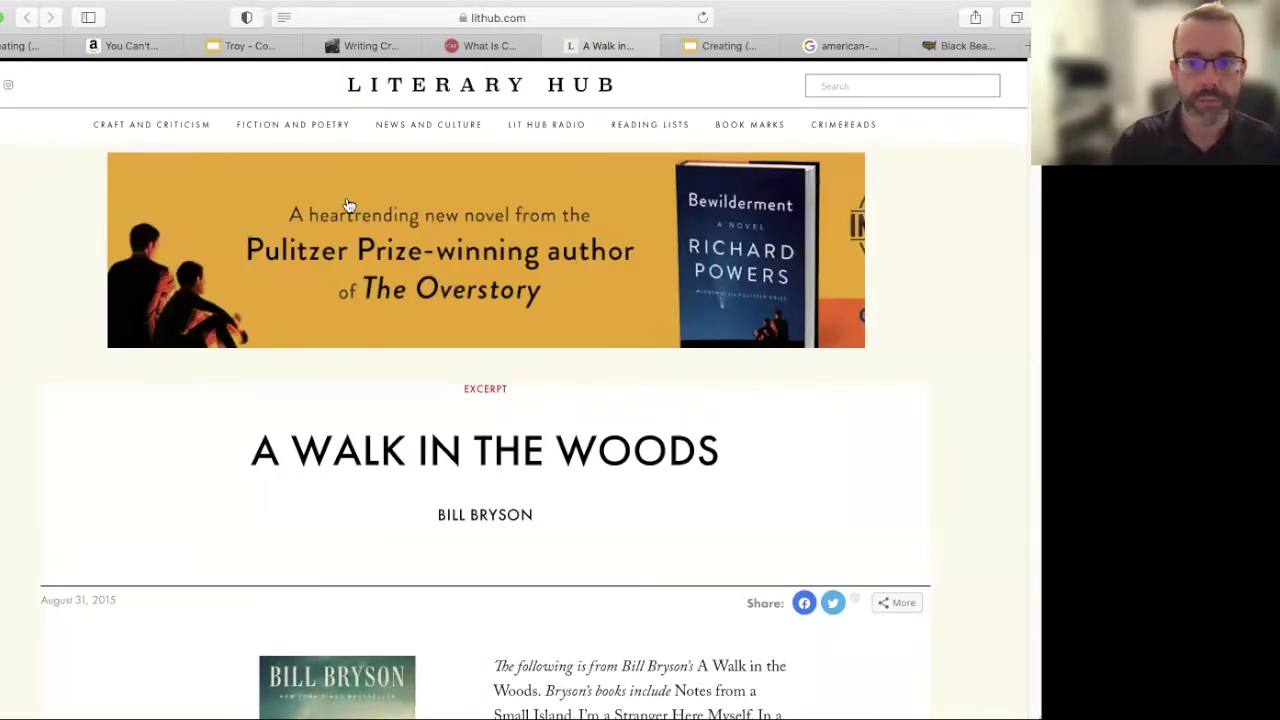
click(250, 46)
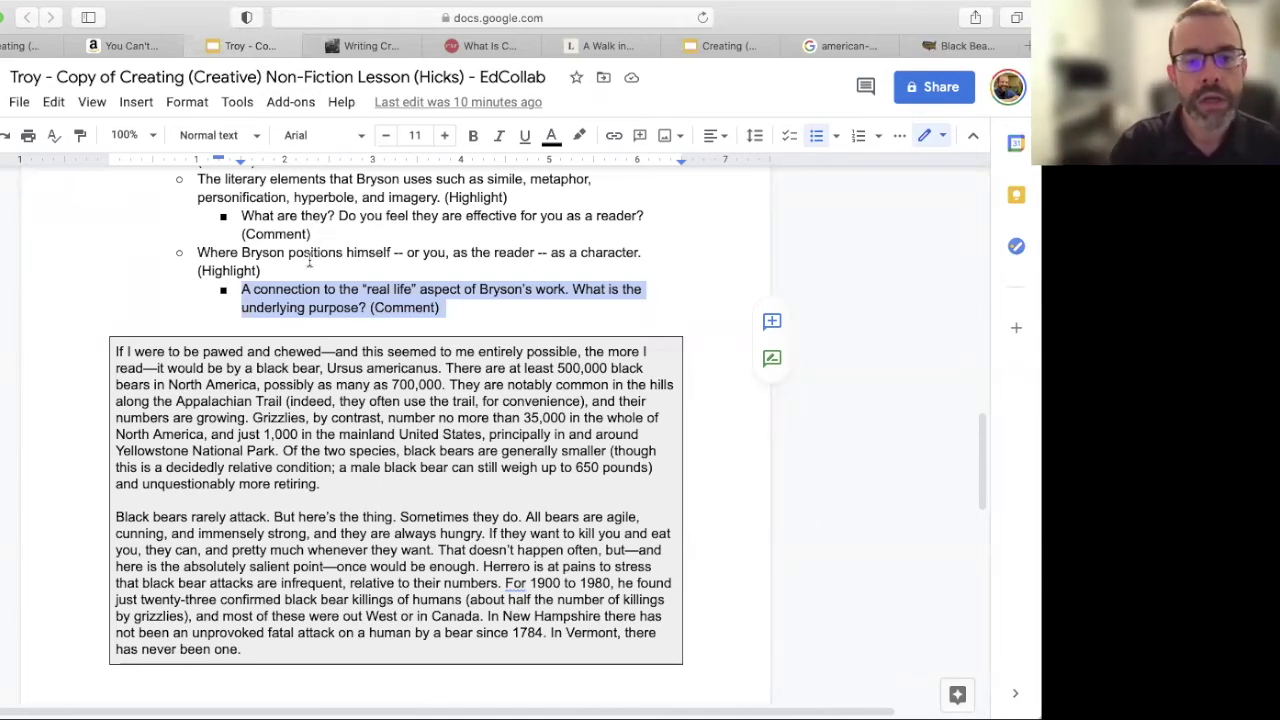
Step: Show the instructions for writing a piece in Bryson's style in the lesson document and bring up the second idea-resource link
scroll(288, 300, down, 3)
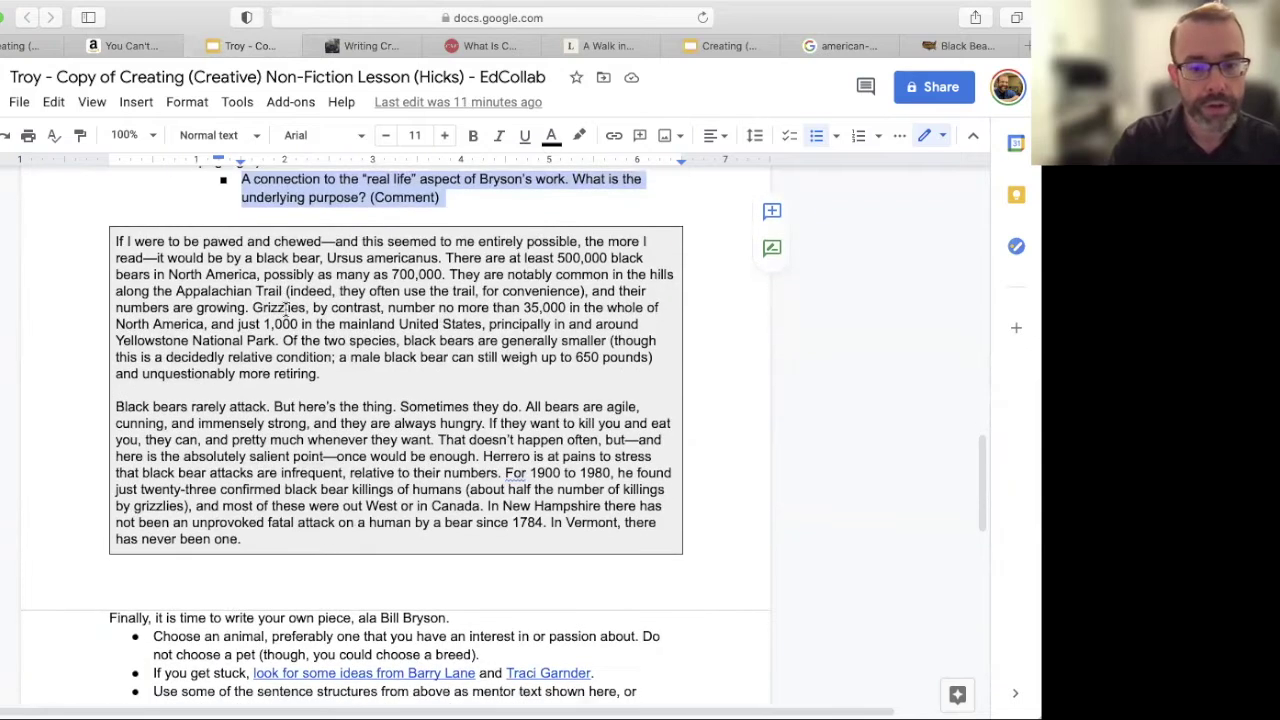
scroll(288, 308, down, 8)
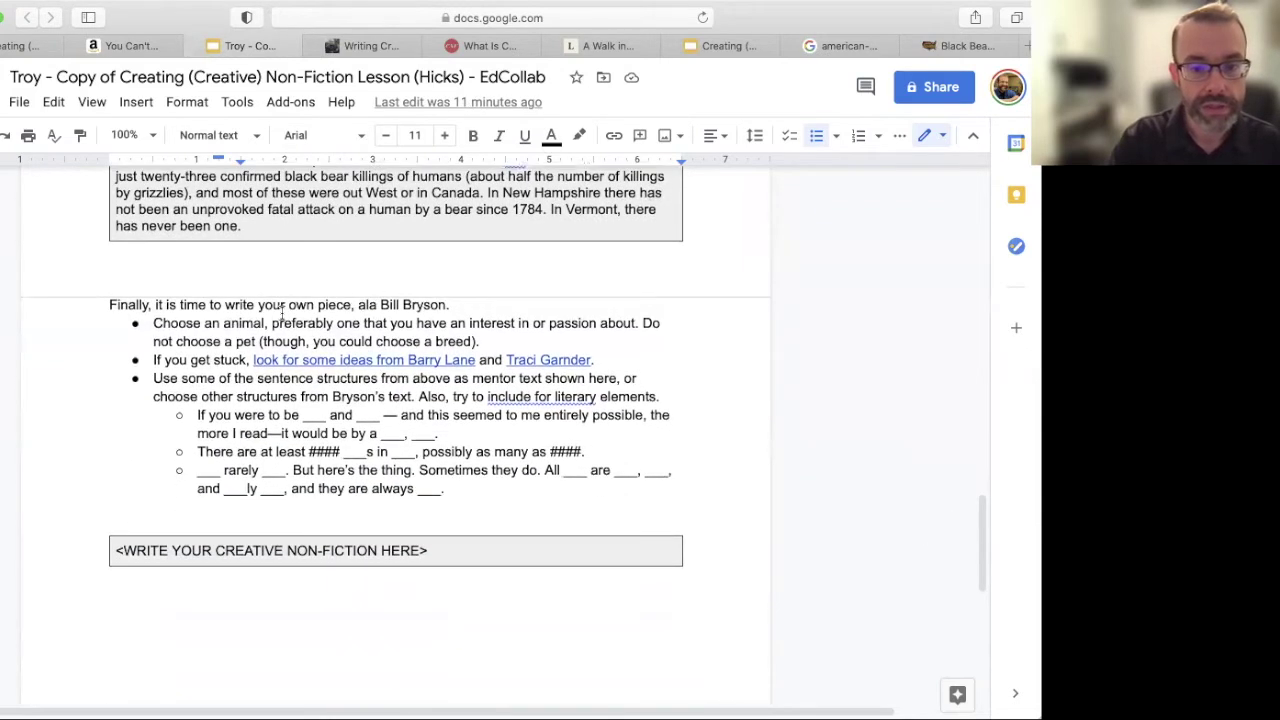
scroll(282, 313, down, 1)
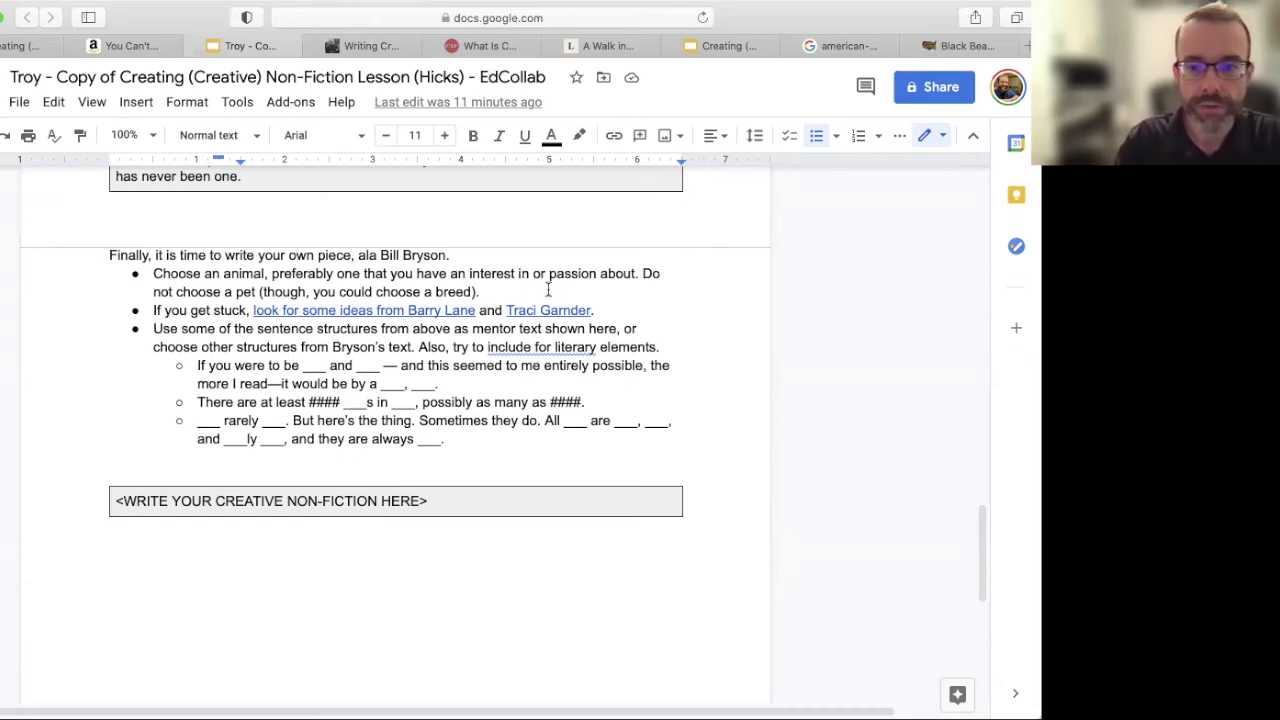
click(556, 309)
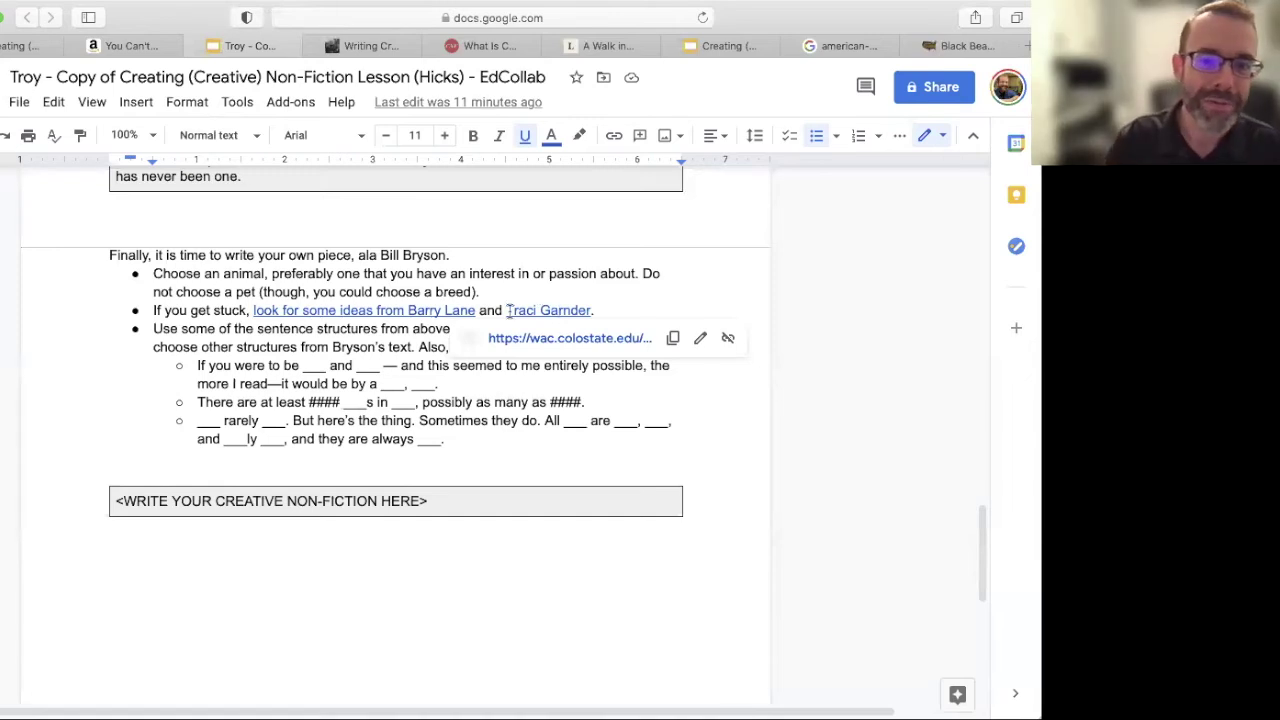
Step: Switch to the Creating Creative Nonfiction slide presentation and advance to the Professional Resources slide
click(720, 45)
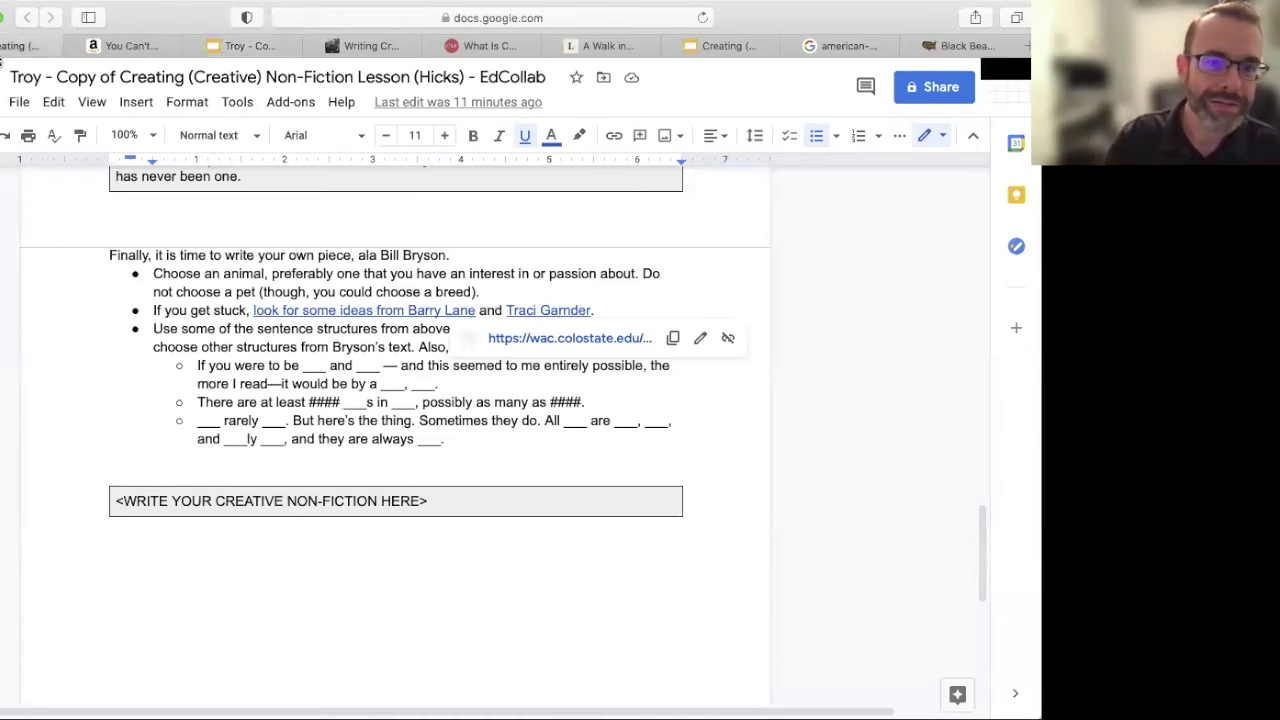
click(513, 279)
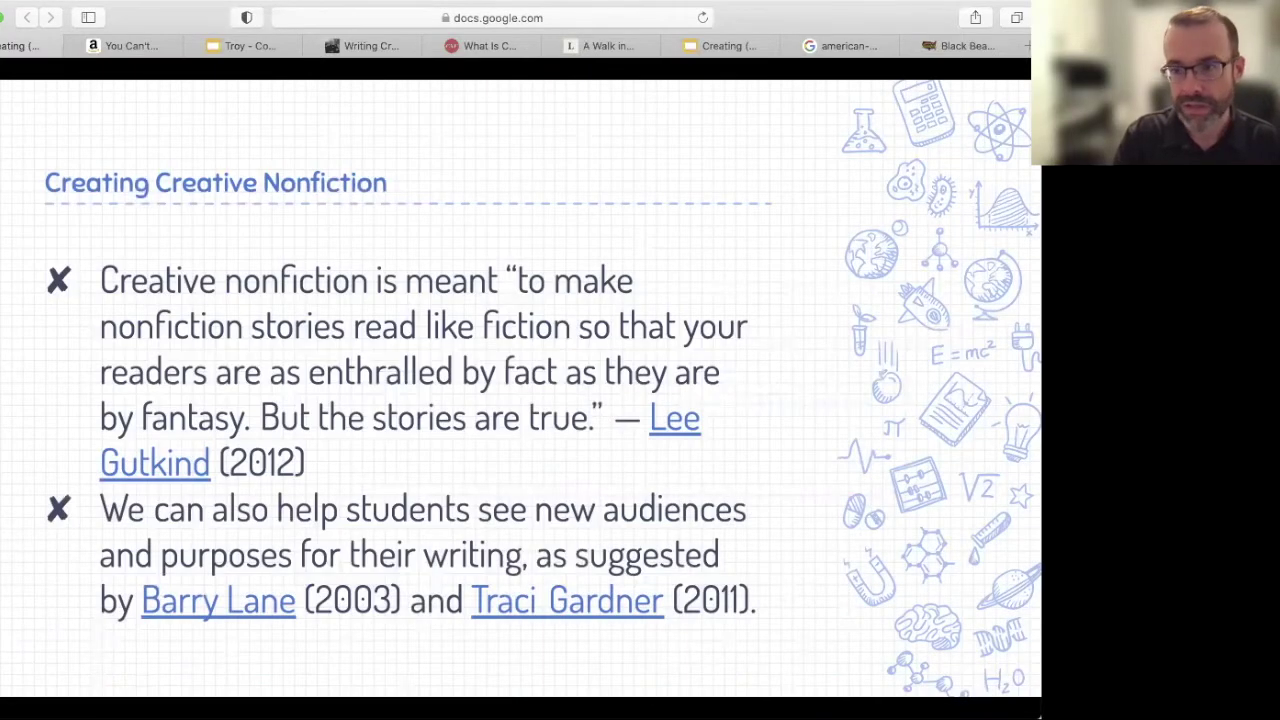
key(Right)
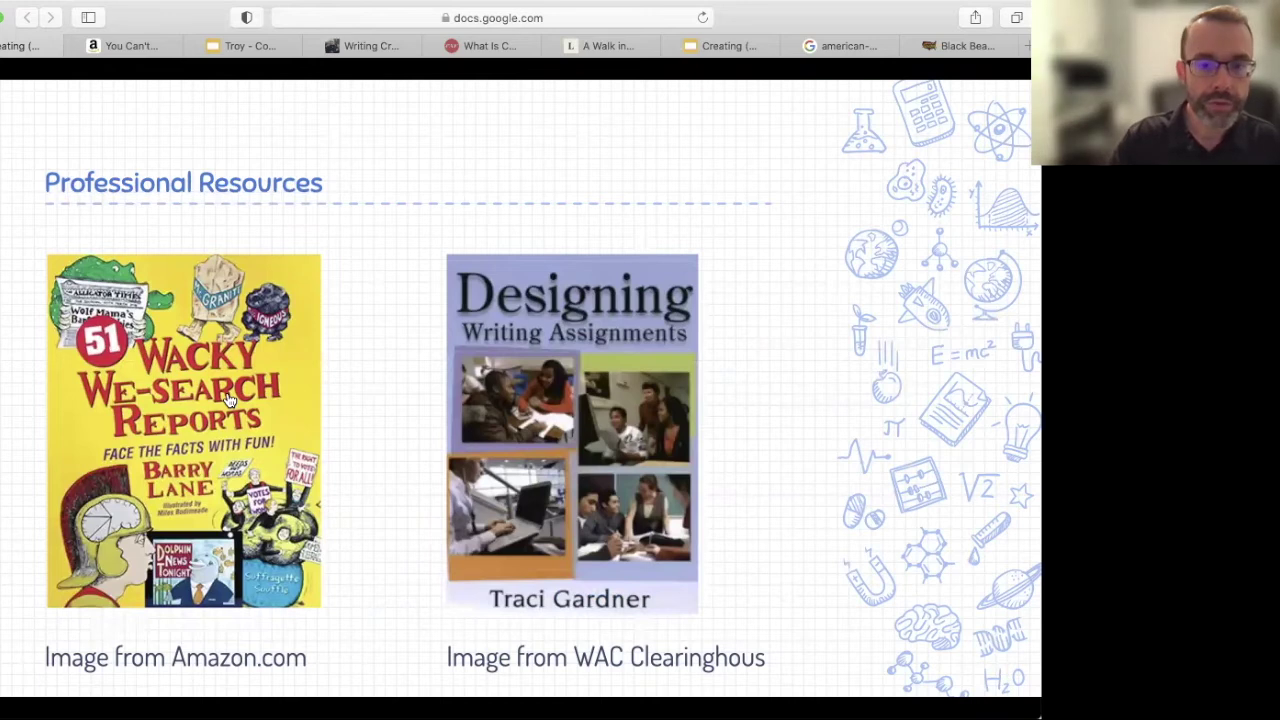
Step: Open the handout linked from the "51 Wacky We-Search Reports" cover and skim its sample reports through the Wacky Poetry page
click(229, 399)
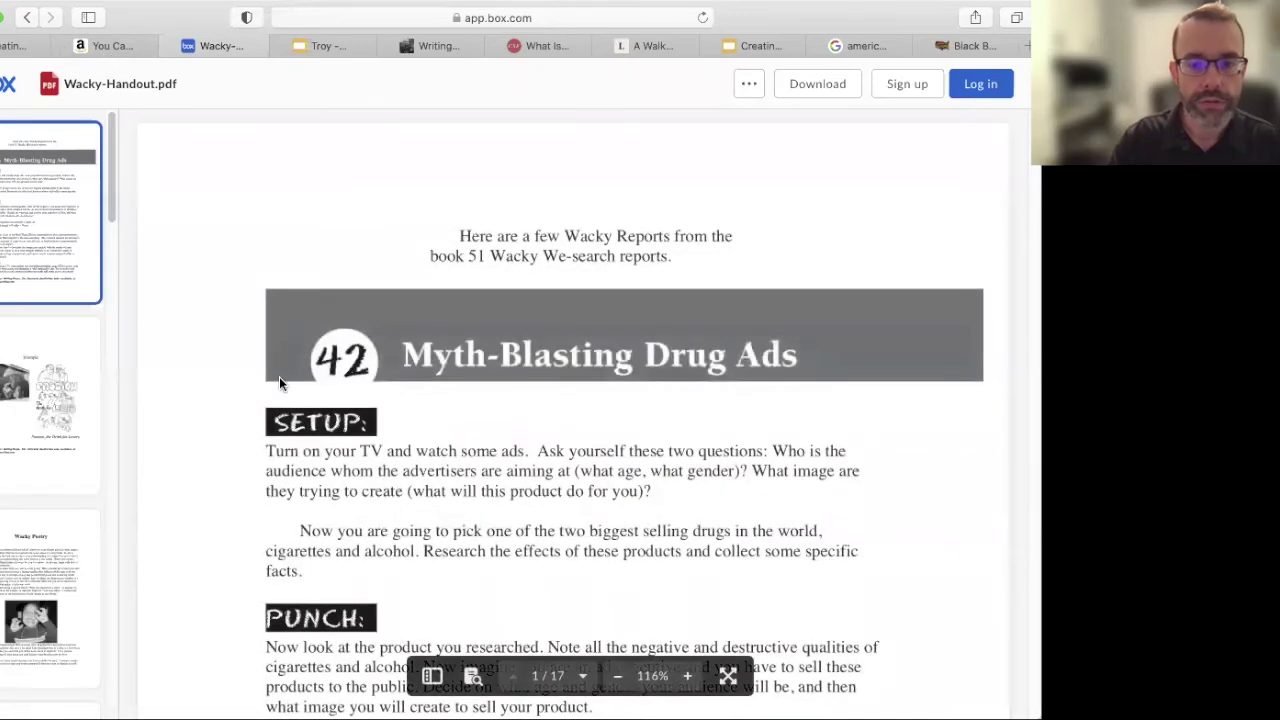
scroll(279, 376, down, 2)
scroll(280, 384, down, 10)
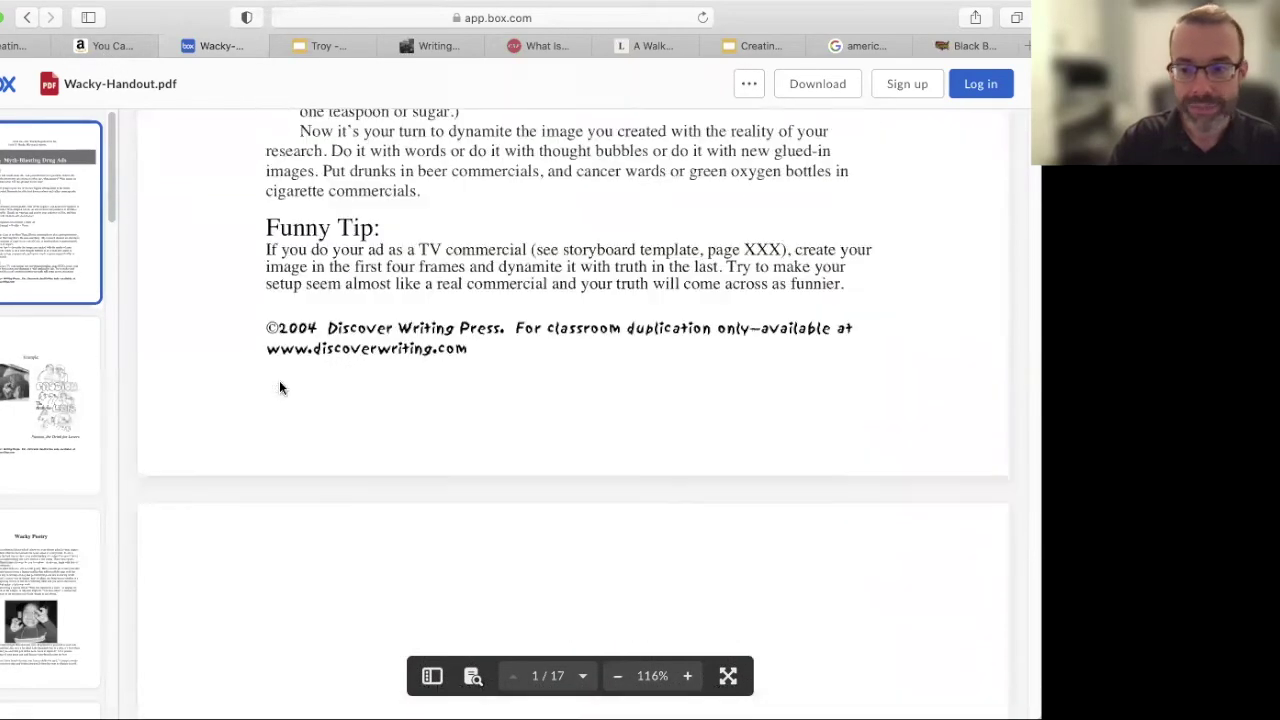
scroll(277, 392, down, 12)
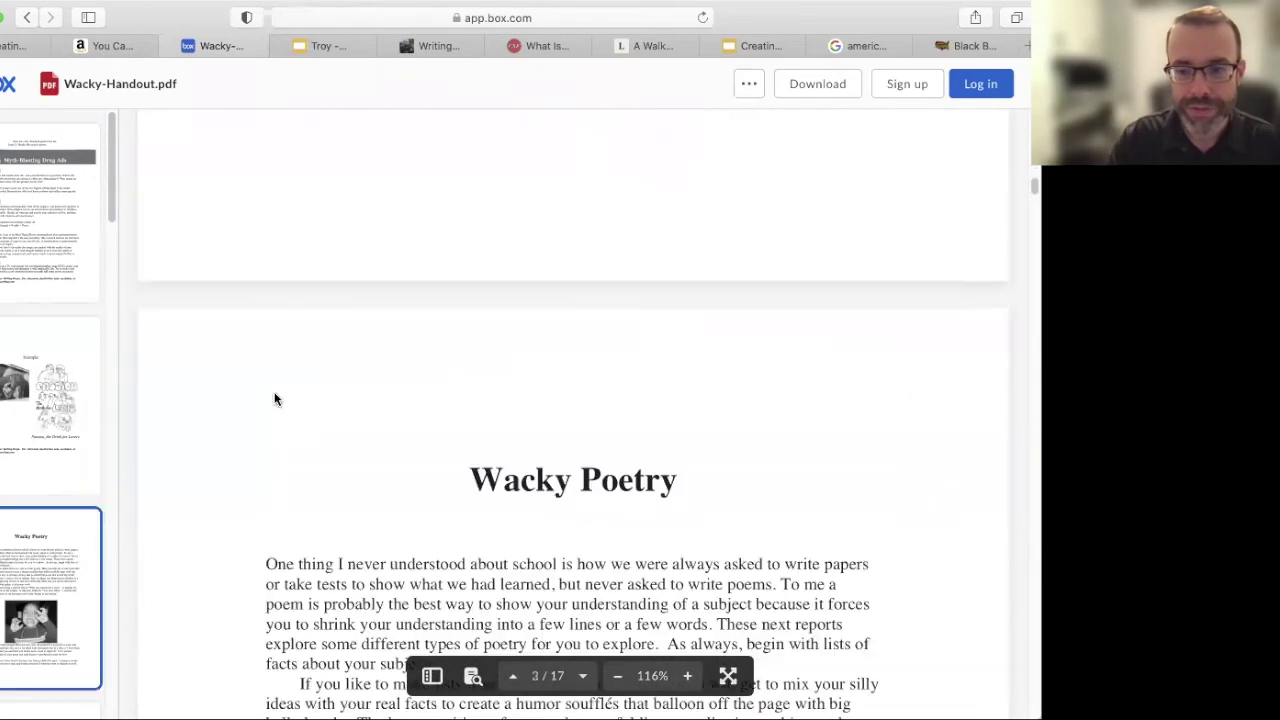
scroll(272, 393, down, 5)
scroll(272, 393, up, 5)
scroll(252, 397, down, 6)
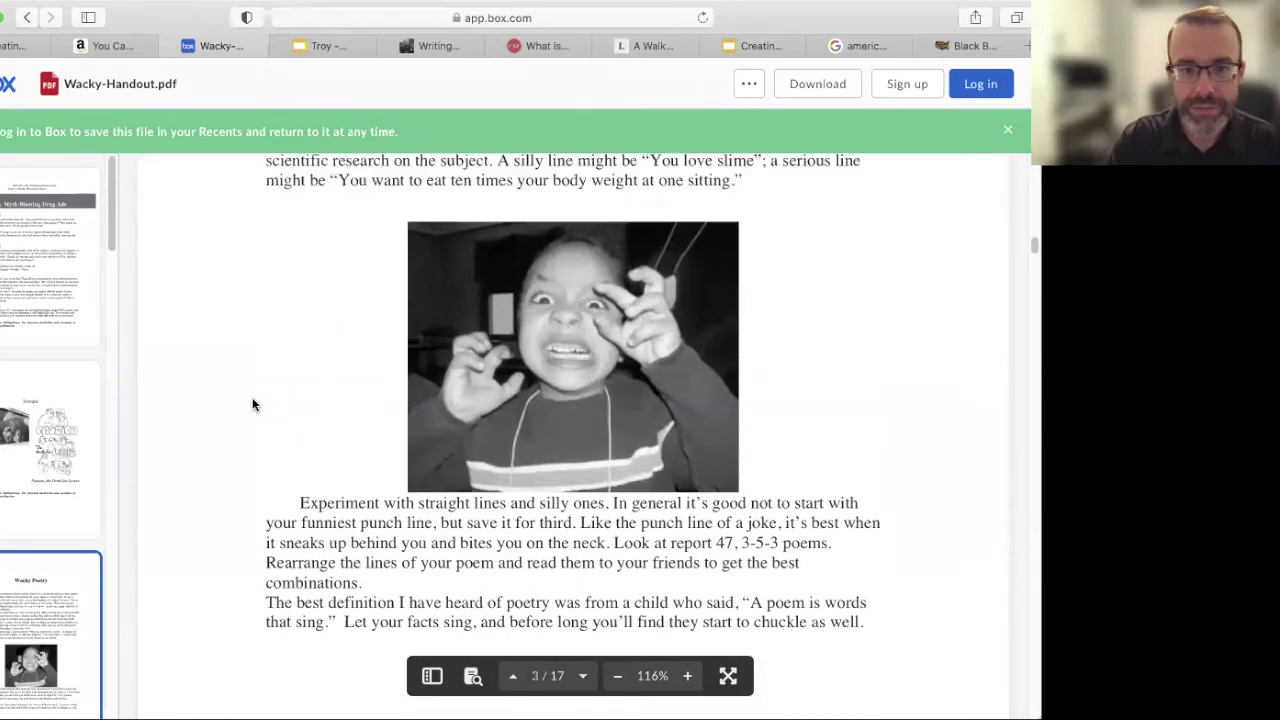
scroll(252, 399, up, 8)
scroll(250, 390, up, 10)
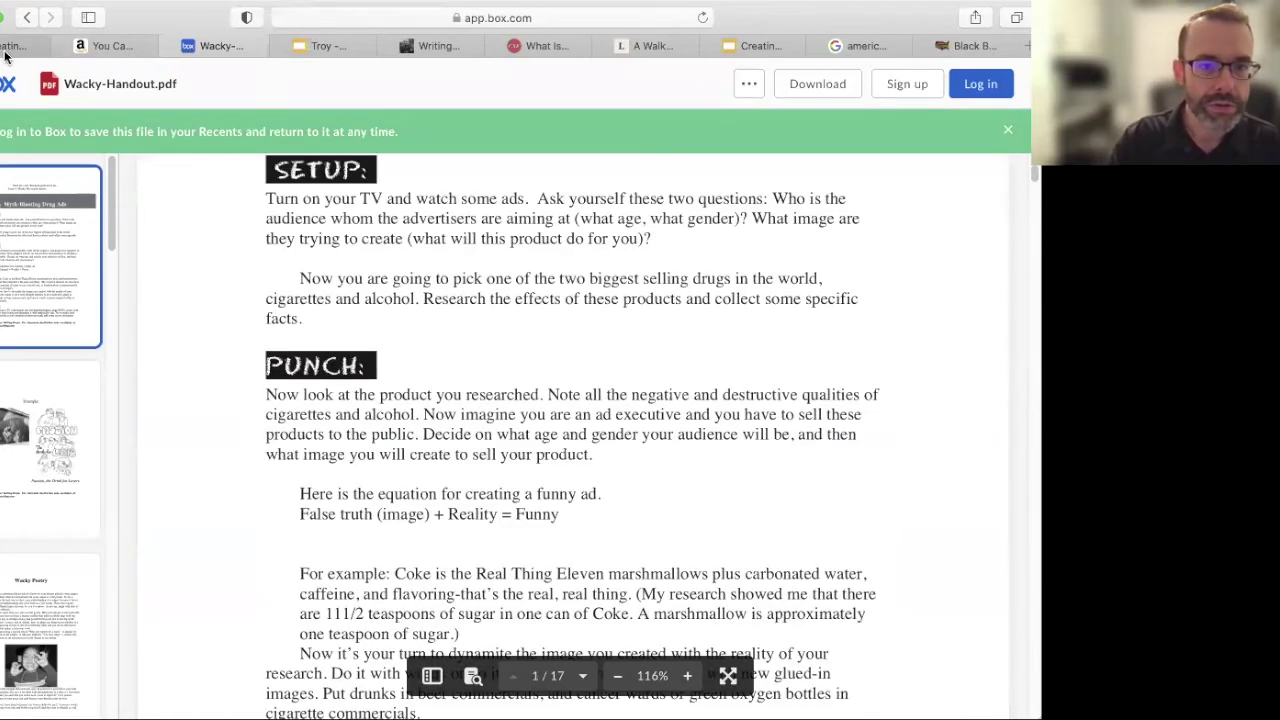